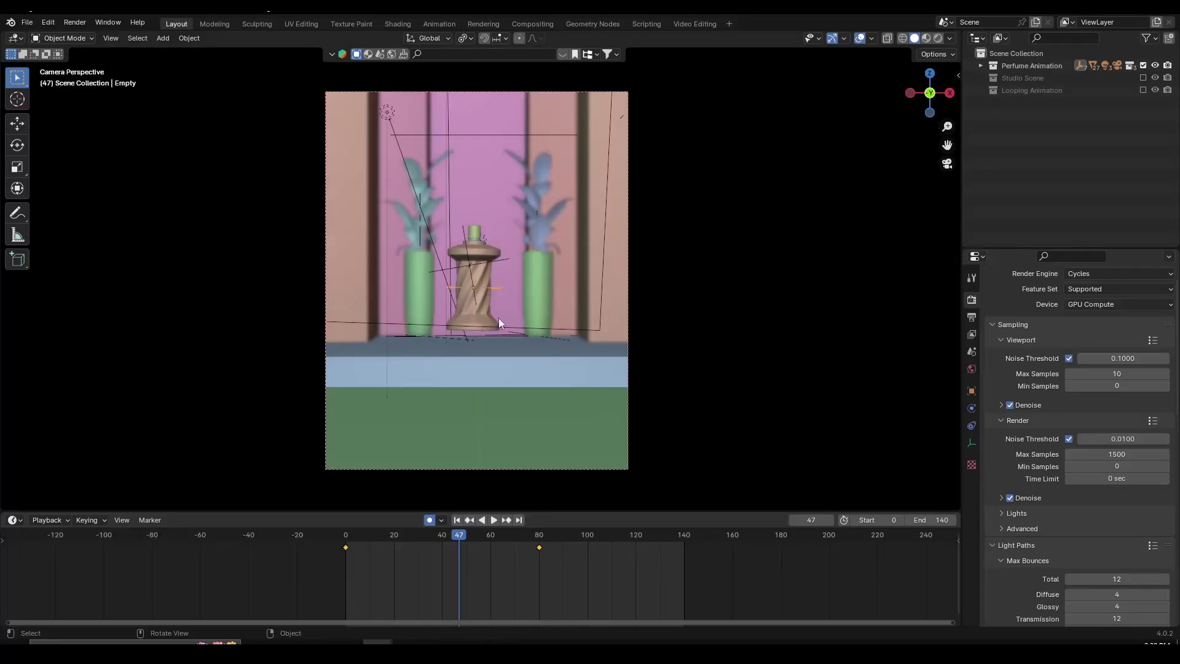
Step: Scroll the Properties editor to show the Novigrad lake scene's Cycles Sampling settings
{"action": "scroll", "coordinate": [411, 575], "scroll_direction": "up", "scroll_amount": 4}
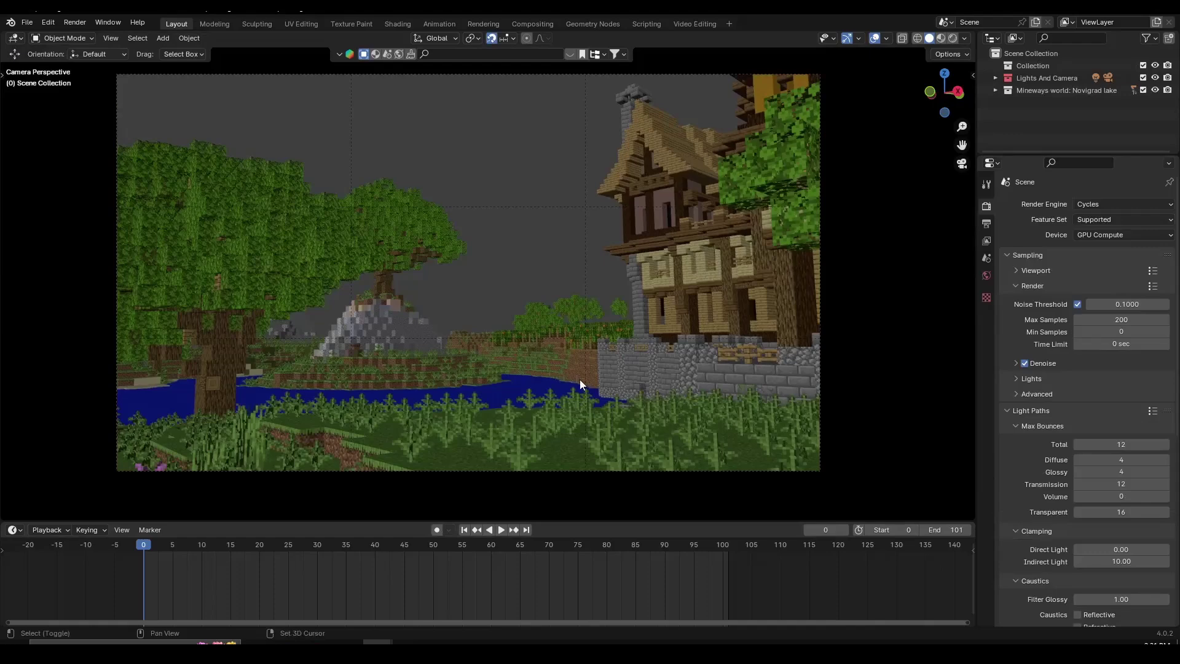
Step: Widen the Properties editor and set the render Noise Threshold to 0.01
{"action": "middle_click_drag", "start_coordinate": [580, 378], "coordinate": [576, 386], "text": "shift"}
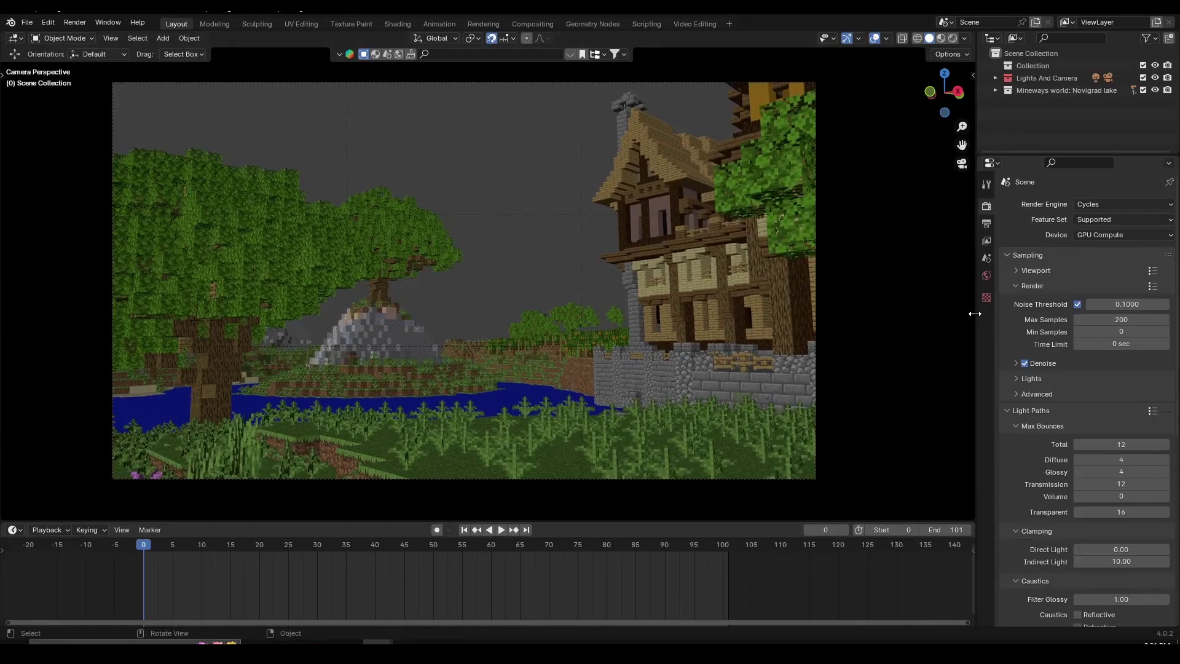
{"action": "left_click_drag", "start_coordinate": [976, 311], "coordinate": [952, 314]}
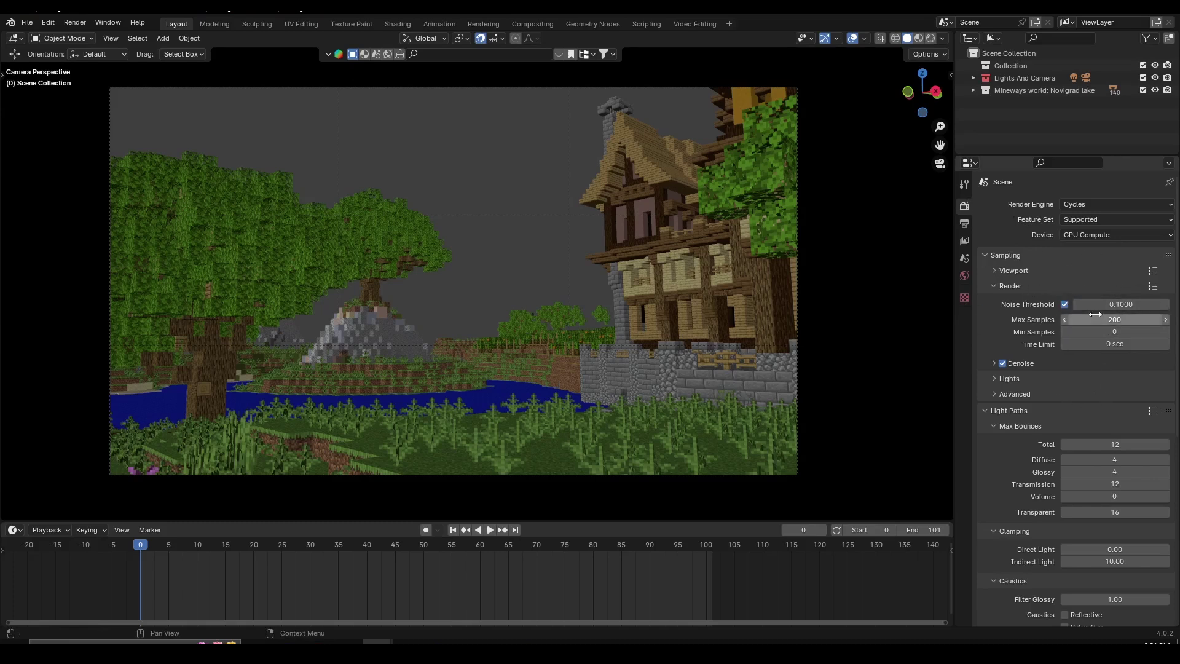
{"action": "left_click", "coordinate": [1108, 300]}
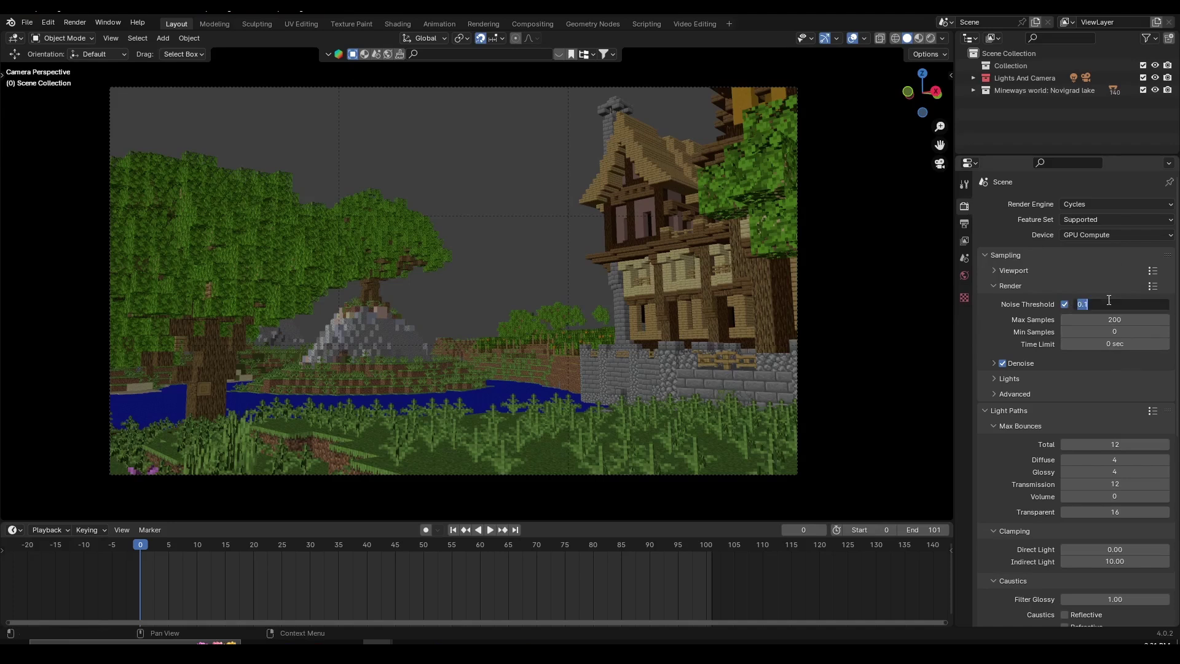
{"action": "key", "text": "Escape"}
{"action": "left_click", "coordinate": [1065, 305]}
{"action": "left_click", "coordinate": [1065, 305]}
{"action": "left_click", "coordinate": [1110, 305]}
{"action": "type", "text": ".0100"}
{"action": "key", "text": "Return"}
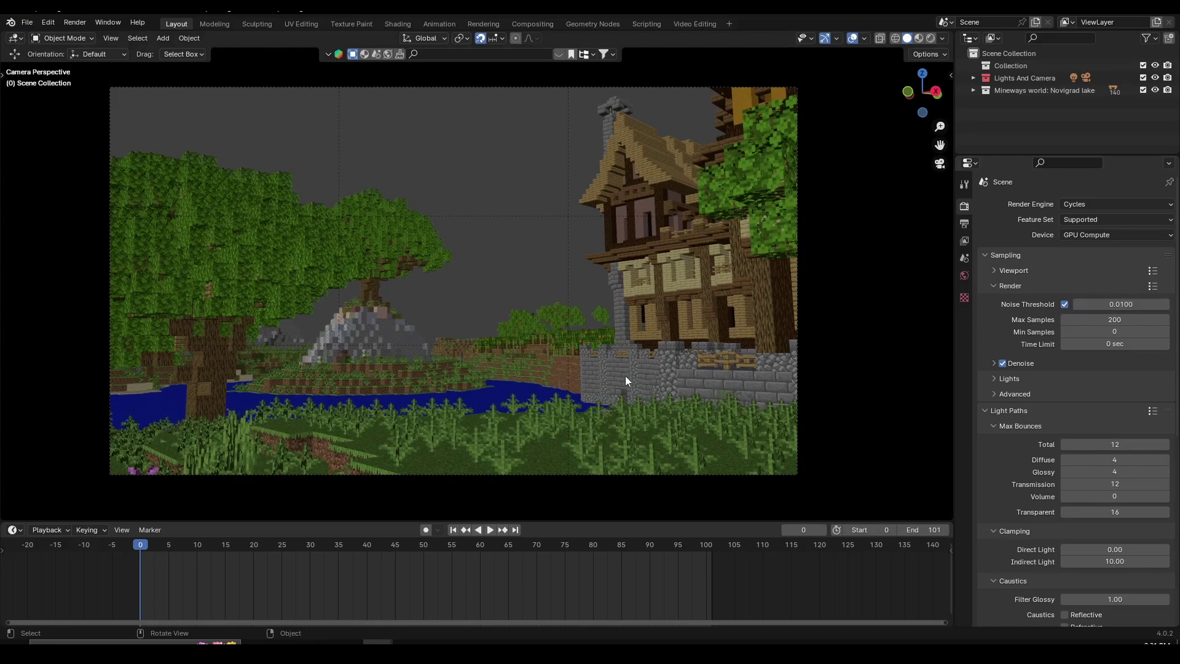
{"action": "scroll", "coordinate": [625, 376], "scroll_direction": "up", "scroll_amount": 1}
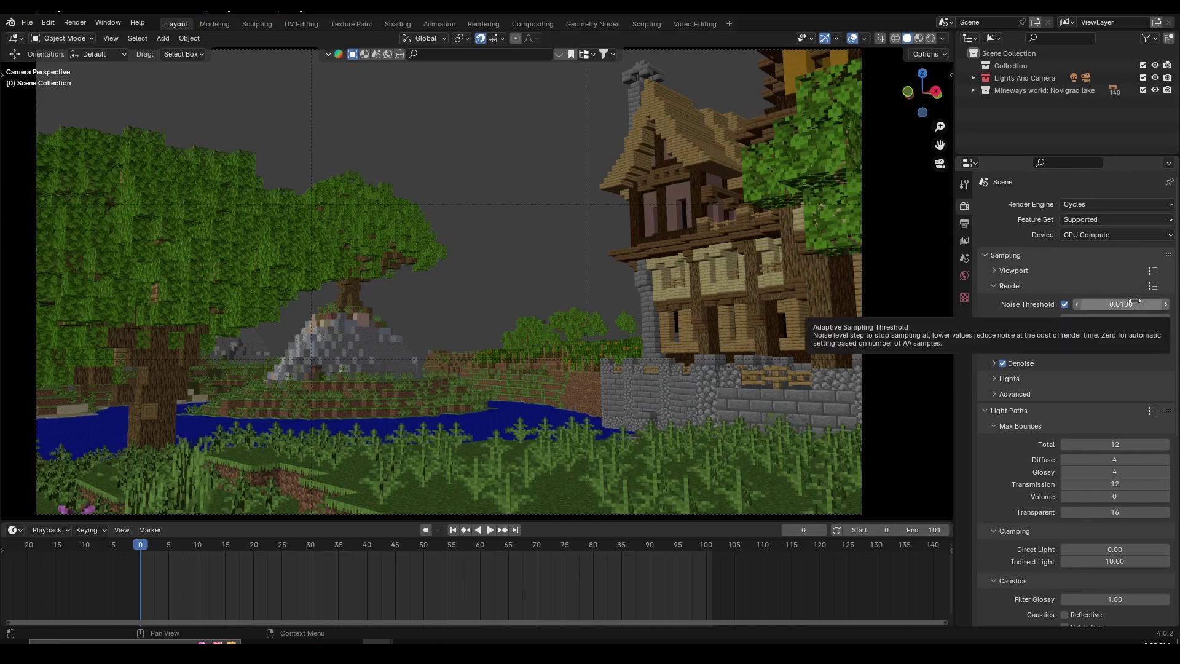
Step: Confirm the 0.01 Noise Threshold and render the frame with Cycles, taking 01:35.69
{"action": "left_click", "coordinate": [1134, 303]}
{"action": "left_click", "coordinate": [1044, 267]}
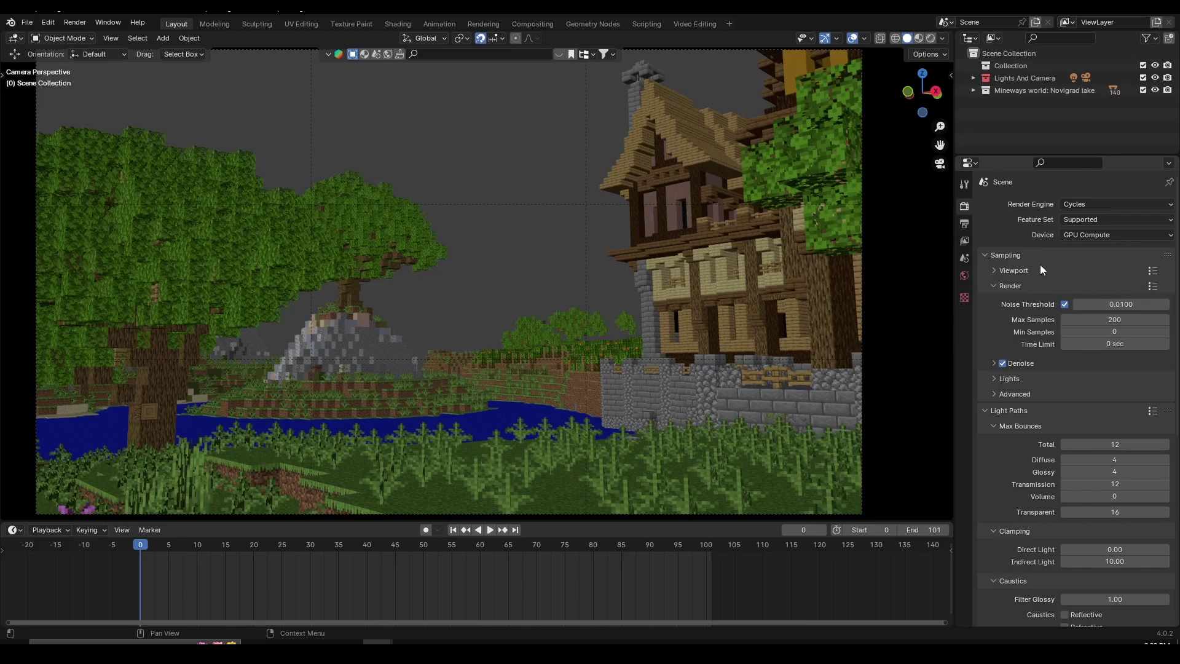
{"action": "scroll", "coordinate": [746, 312], "scroll_direction": "down", "scroll_amount": 1}
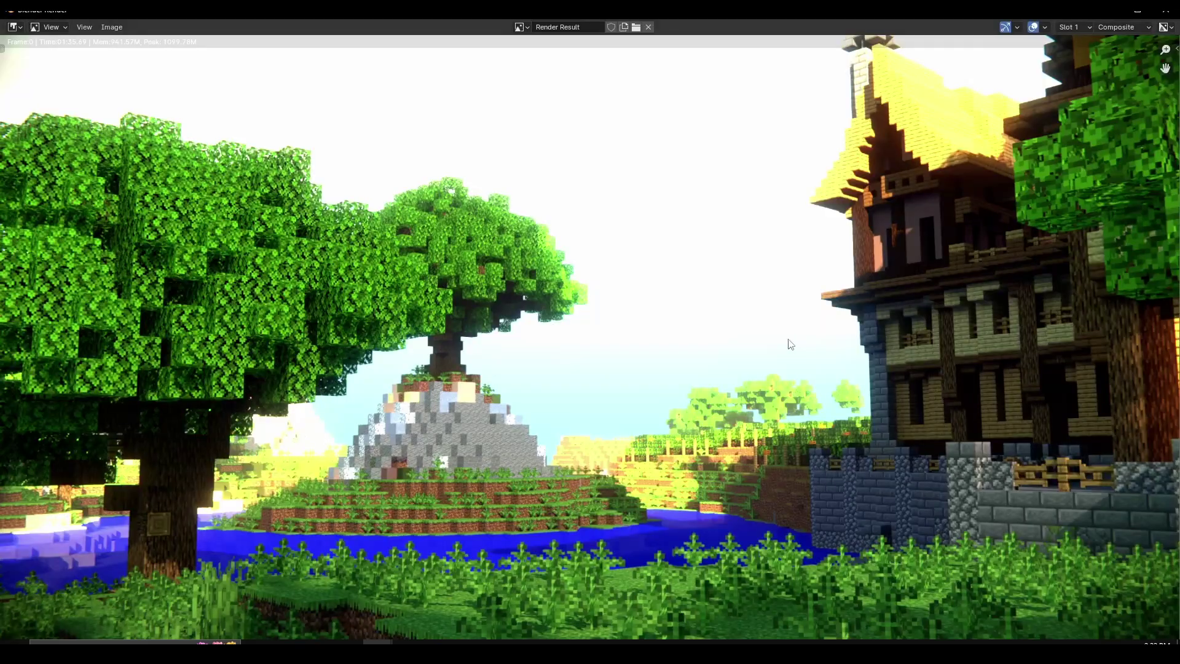
{"action": "scroll", "coordinate": [793, 341], "scroll_direction": "down", "scroll_amount": 2}
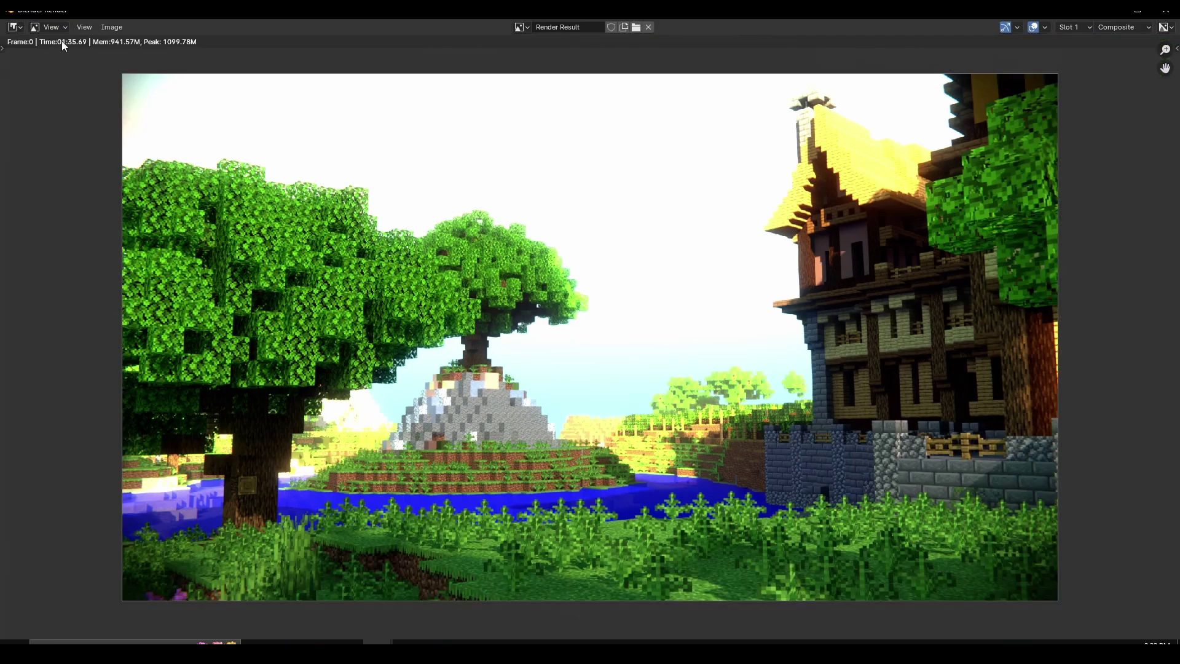
Step: Zoom and recentre the rendered village image in the render window
{"action": "key", "text": "Escape"}
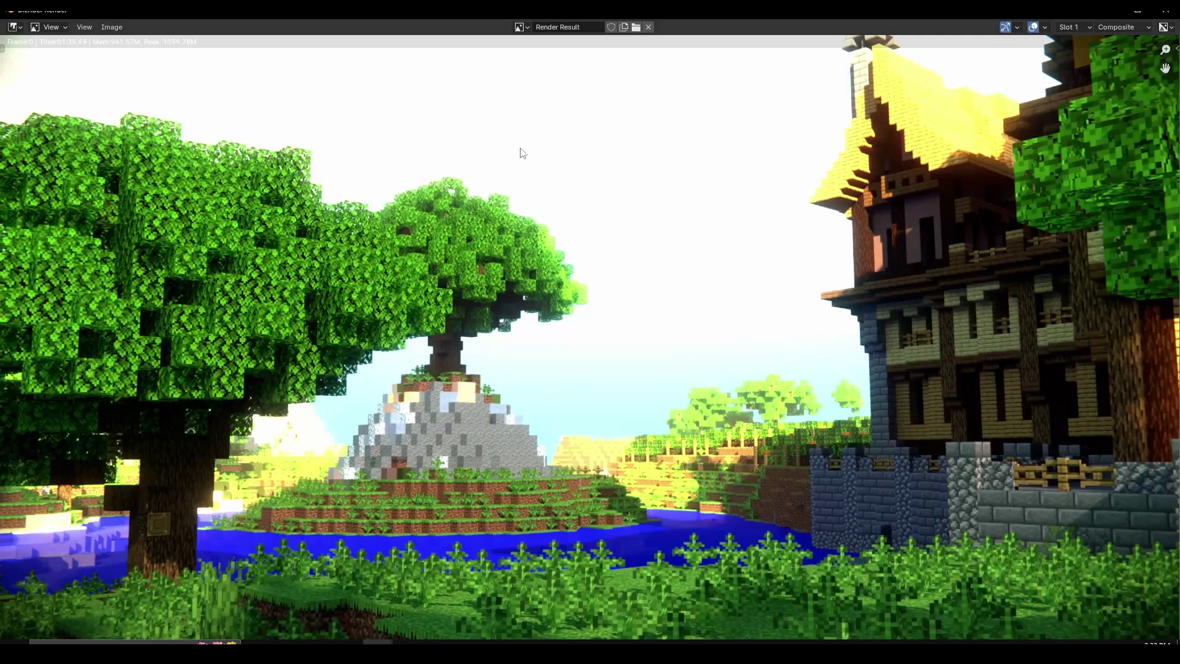
{"action": "scroll", "coordinate": [298, 305], "scroll_direction": "up", "scroll_amount": 5}
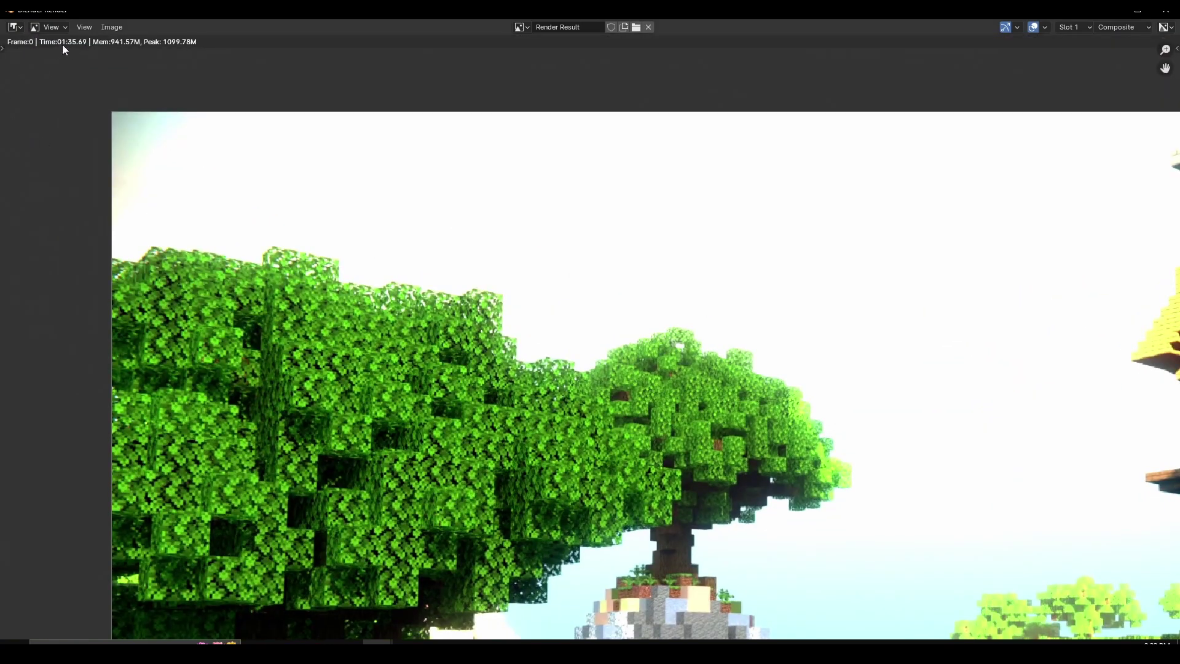
{"action": "scroll", "coordinate": [608, 300], "scroll_direction": "down", "scroll_amount": 3}
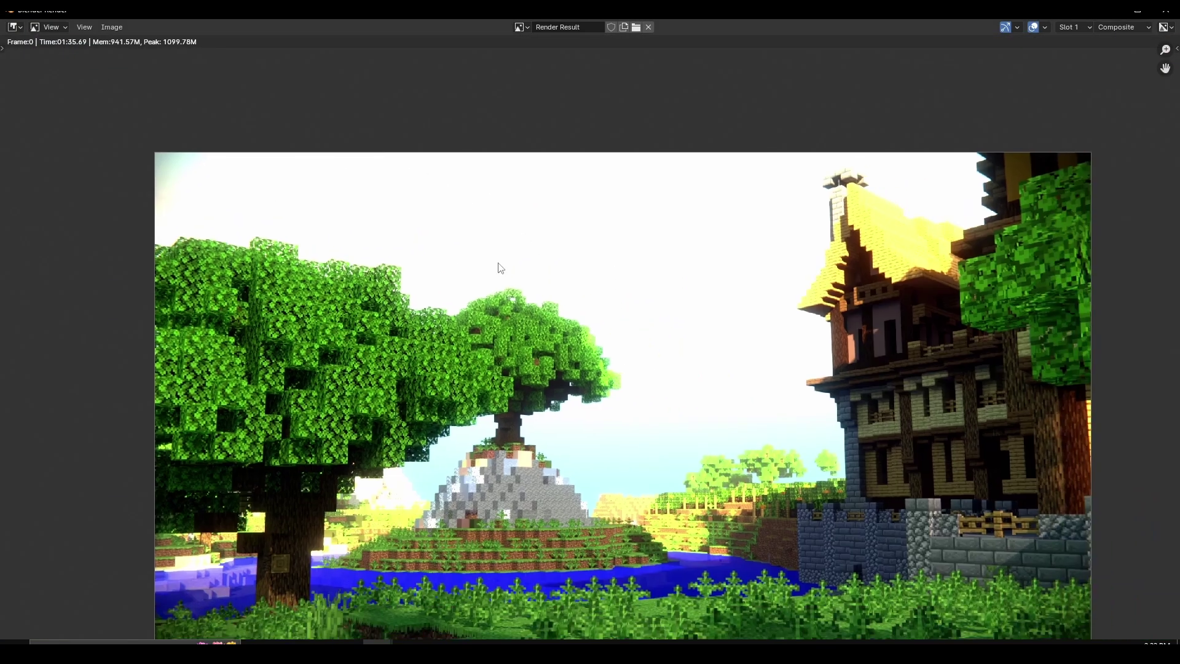
{"action": "middle_click_drag", "start_coordinate": [496, 258], "coordinate": [464, 221]}
{"action": "middle_click_drag", "start_coordinate": [598, 289], "coordinate": [589, 274]}
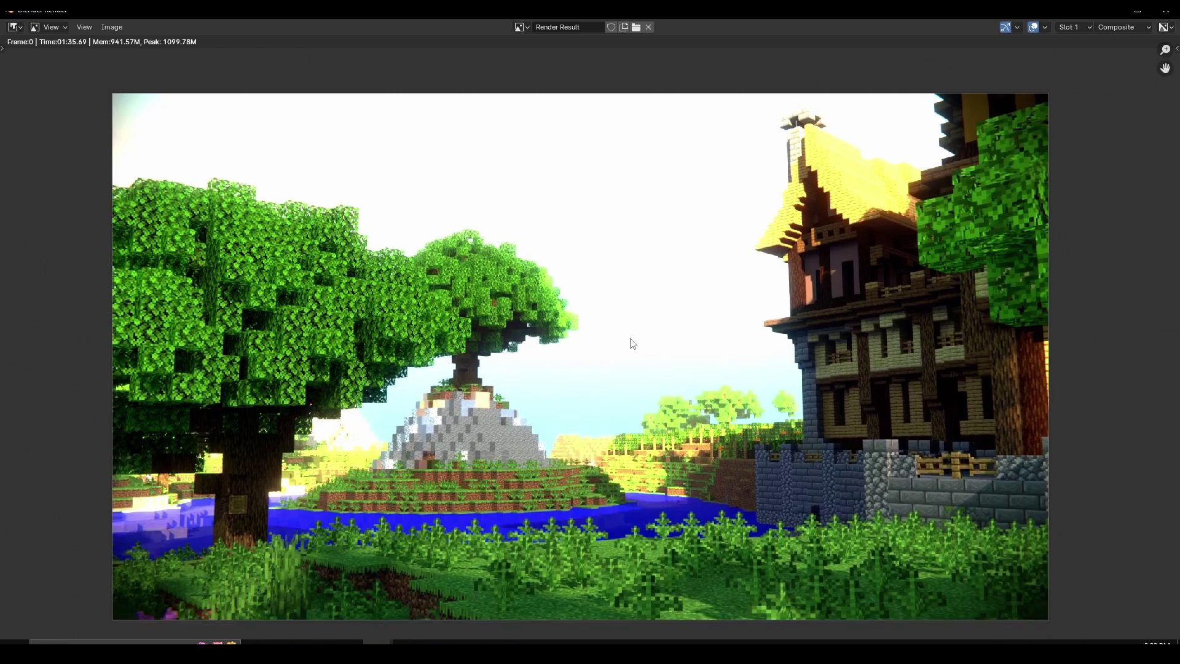
Step: Toggle between the slot 1 and slot 2 renders, zoomed in on the treetop leaves
{"action": "key", "text": "j"}
{"action": "key", "text": "j"}
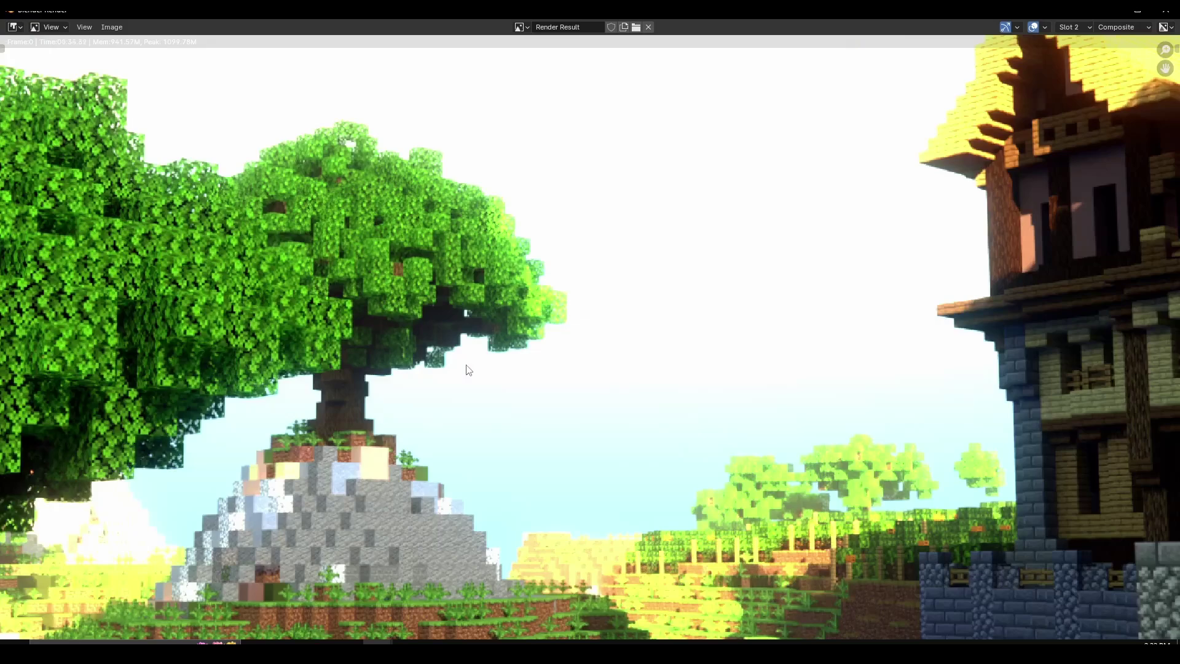
{"action": "key", "text": "j"}
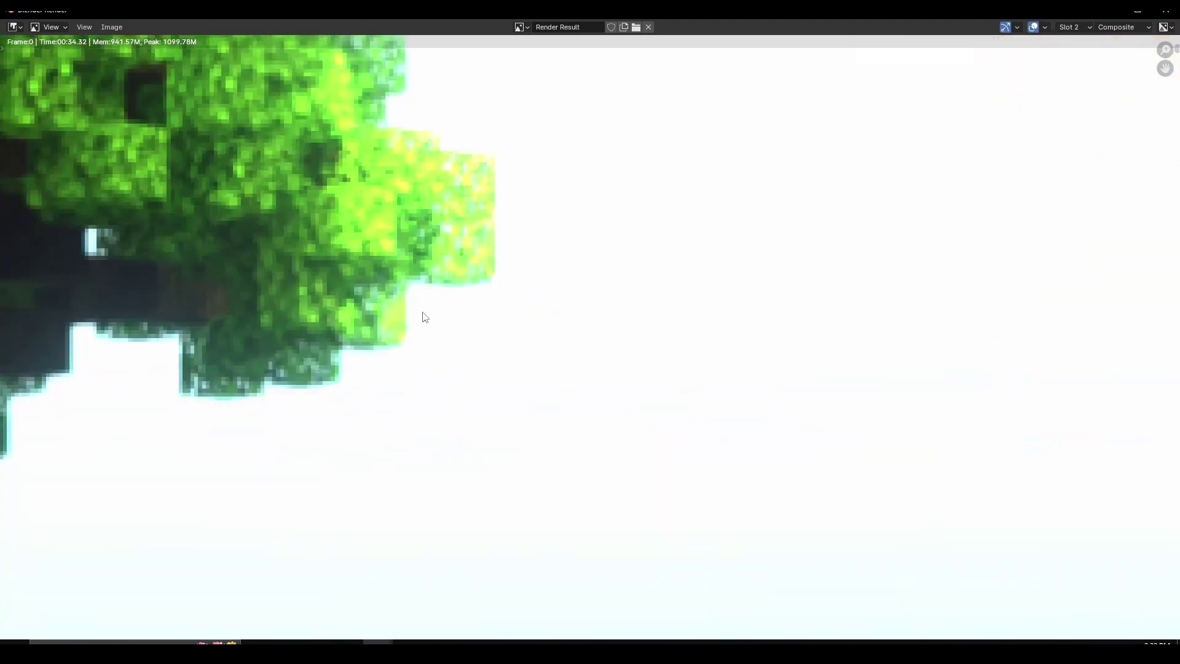
{"action": "scroll", "coordinate": [391, 276], "scroll_direction": "up", "scroll_amount": 2}
{"action": "key", "text": "j"}
{"action": "middle_click_drag", "start_coordinate": [281, 235], "coordinate": [436, 349]}
{"action": "scroll", "coordinate": [426, 340], "scroll_direction": "up", "scroll_amount": 3}
{"action": "key", "text": "j"}
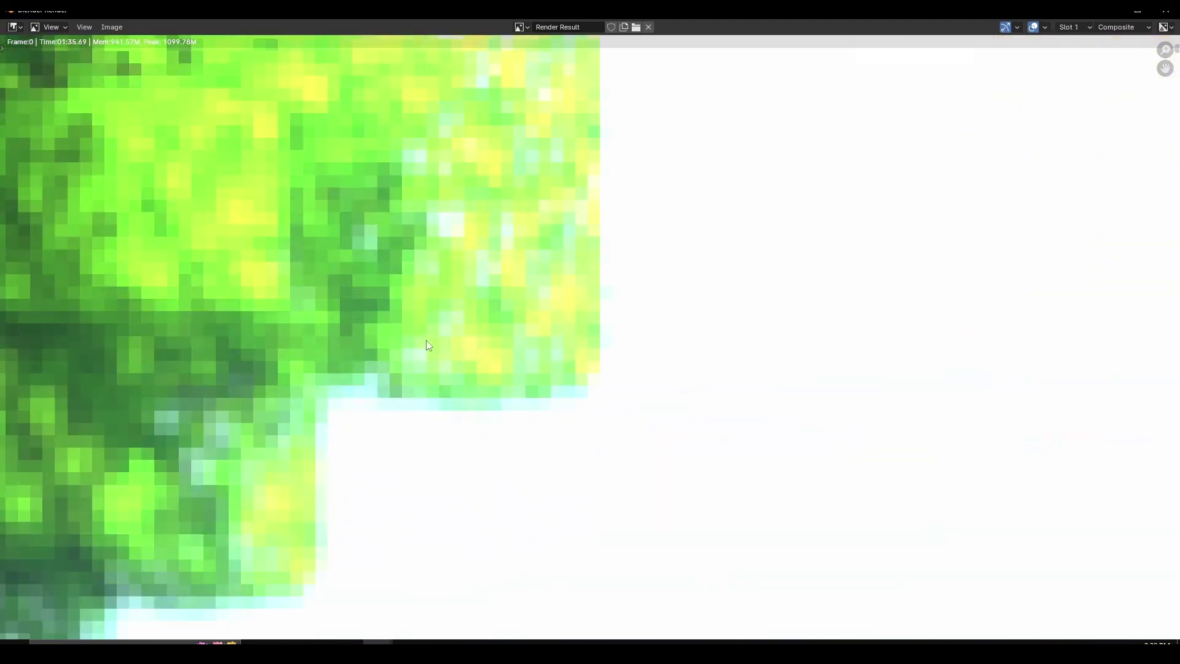
{"action": "key", "text": "j"}
{"action": "scroll", "coordinate": [429, 345], "scroll_direction": "down", "scroll_amount": 10}
{"action": "scroll", "coordinate": [628, 387], "scroll_direction": "up", "scroll_amount": 3}
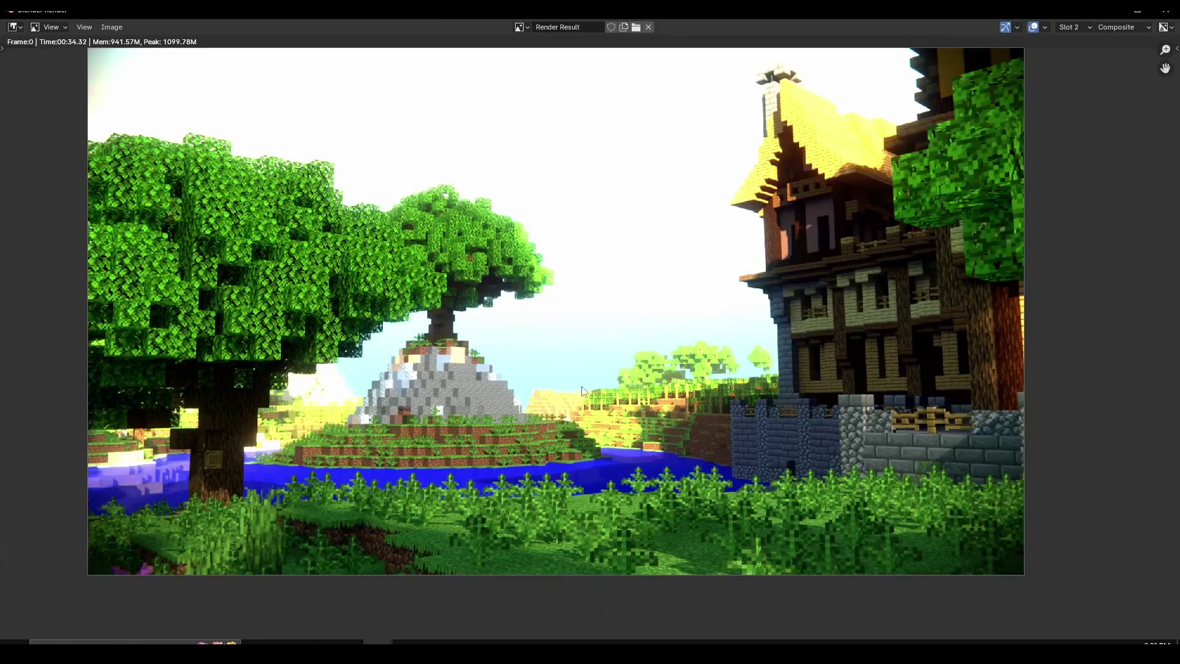
{"action": "key", "text": "j"}
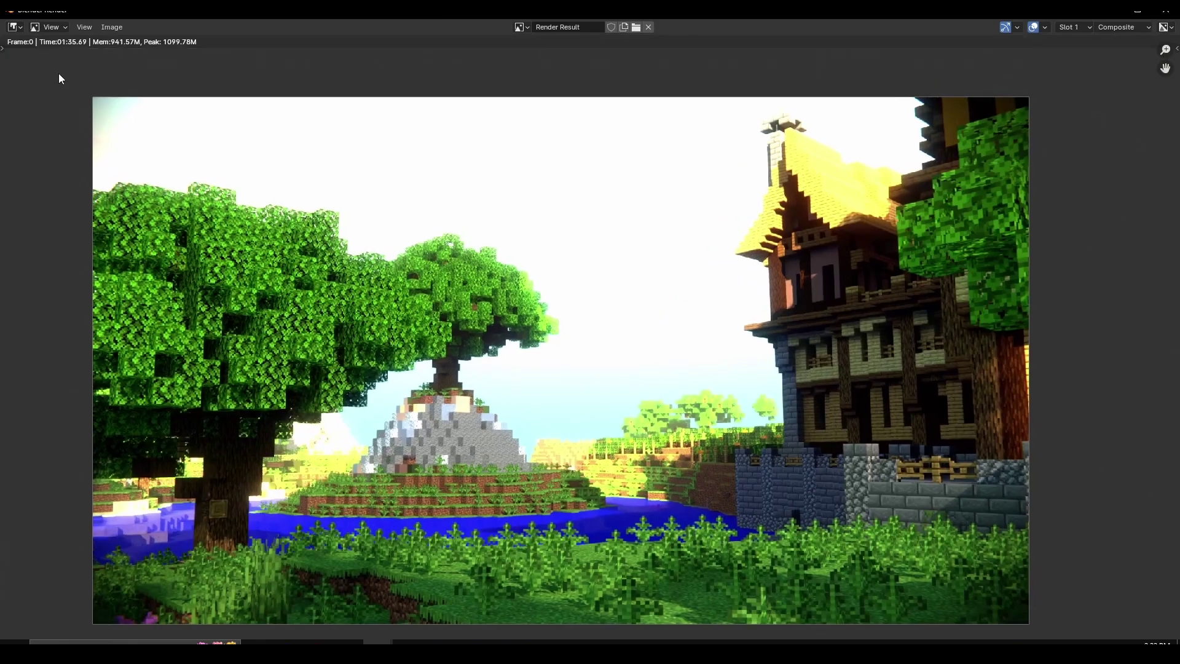
{"action": "key", "text": "j"}
{"action": "key", "text": "j"}
Step: Set the render Noise Threshold back to 0.1
{"action": "key", "text": "Escape"}
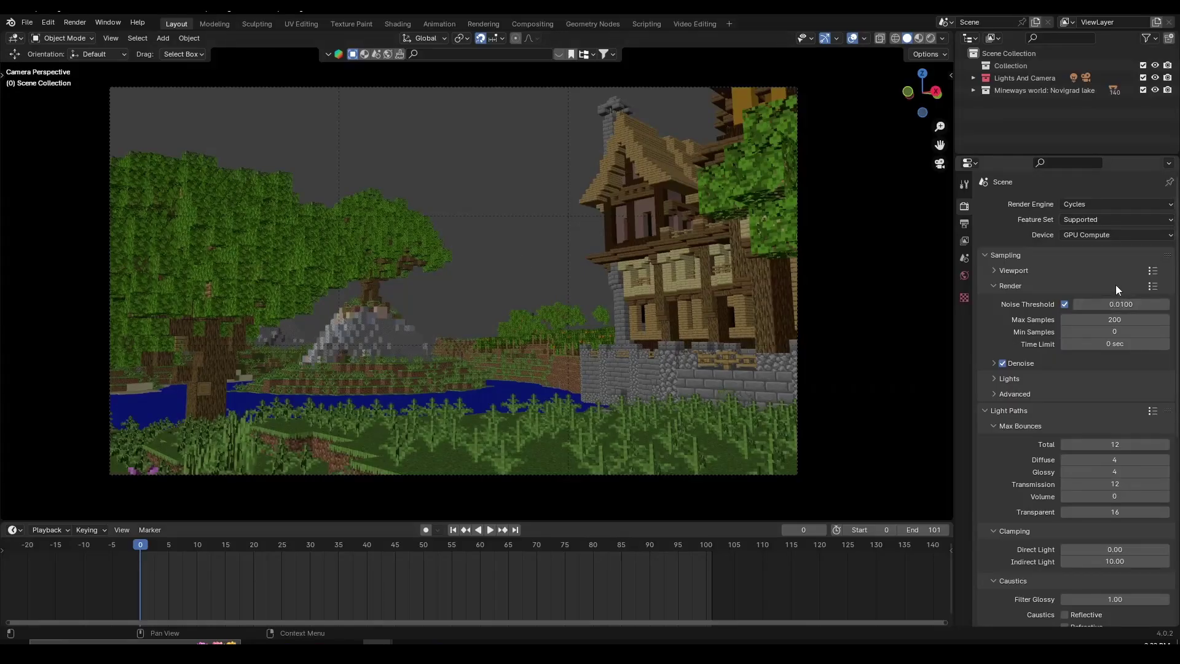
{"action": "left_click", "coordinate": [1120, 302]}
{"action": "type", "text": "0.1"}
{"action": "key", "text": "Return"}
Step: Re-render the village scene at the 0.1 threshold, finishing in 00:34.32
{"action": "key", "text": "F12"}
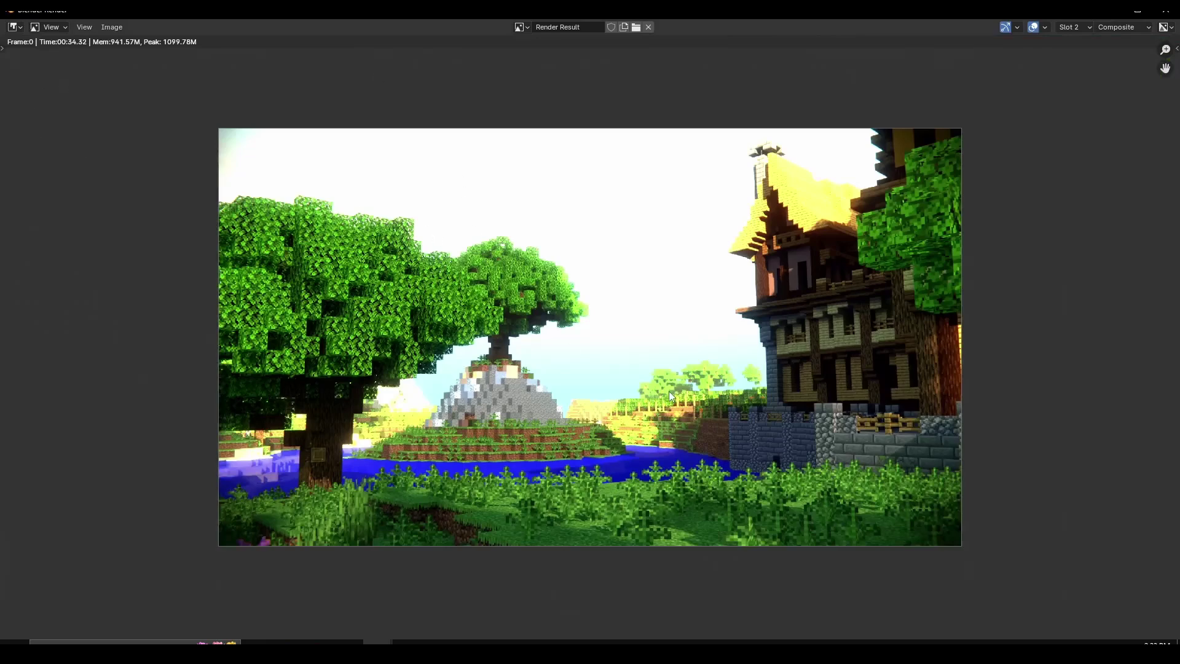
{"action": "scroll", "coordinate": [698, 407], "scroll_direction": "up", "scroll_amount": 1}
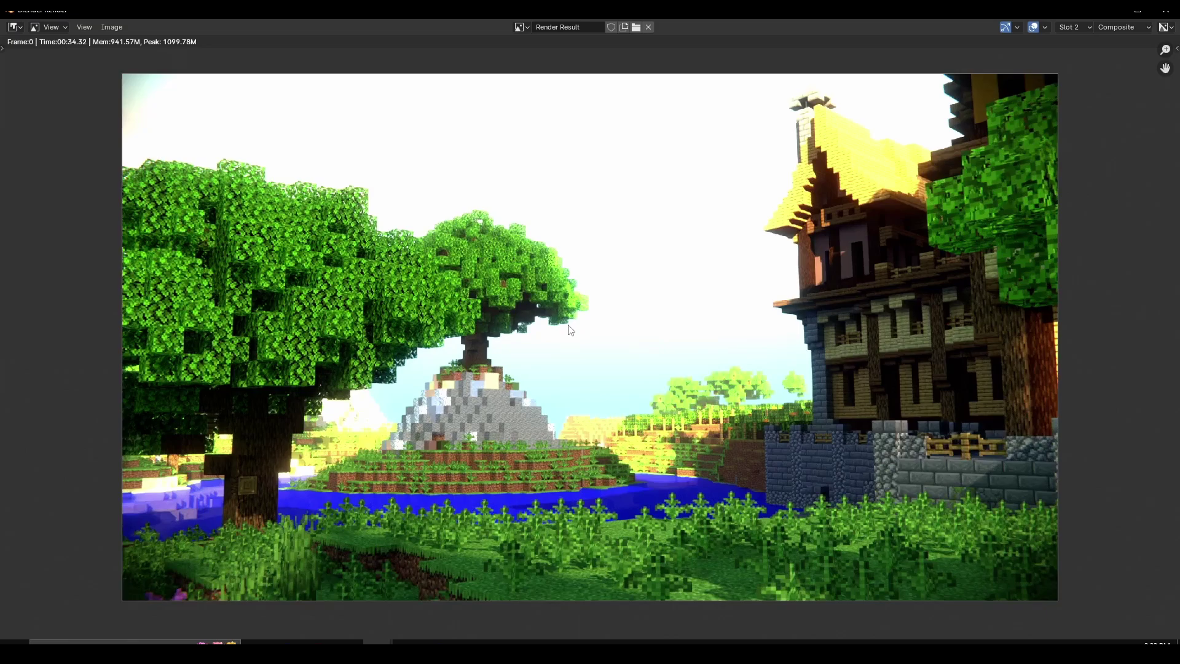
{"action": "key", "text": "Escape"}
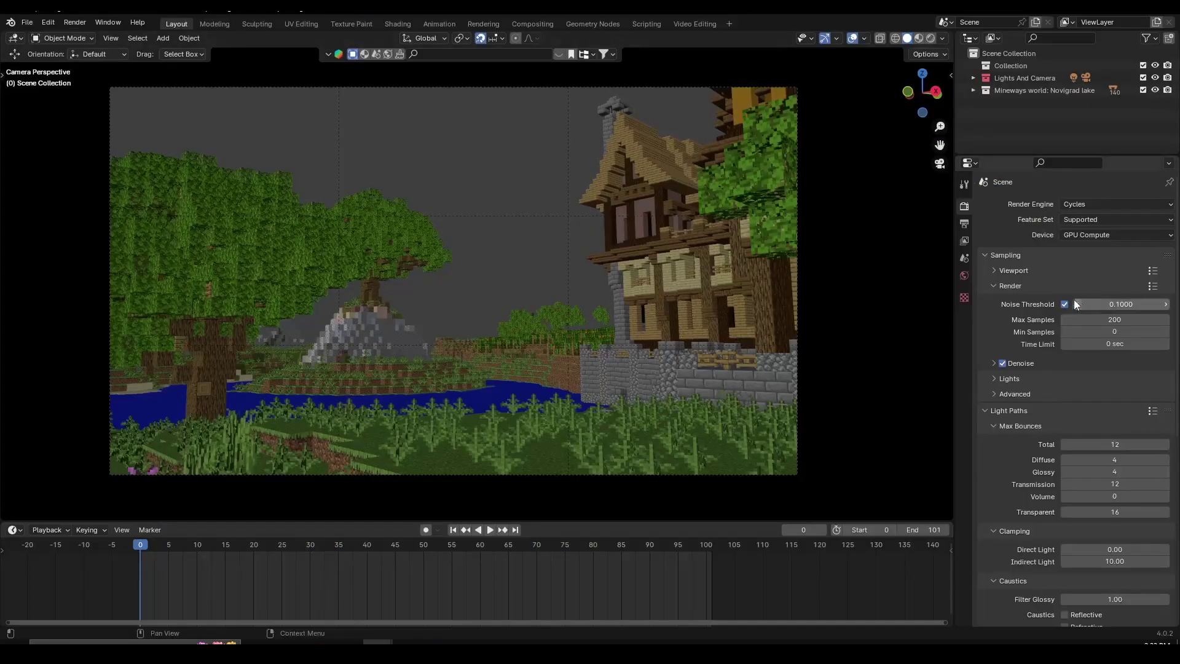
Step: Leave Max Samples at 200 and bring up the finished render again
{"action": "left_click", "coordinate": [1100, 319]}
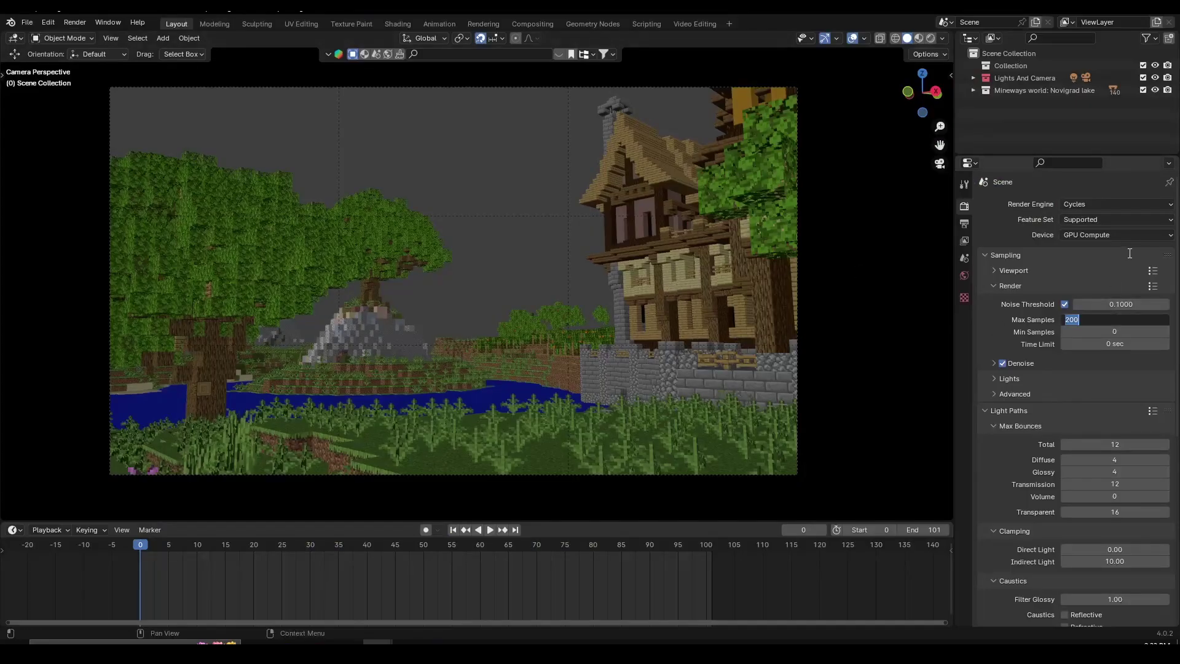
{"action": "left_click", "coordinate": [1092, 265]}
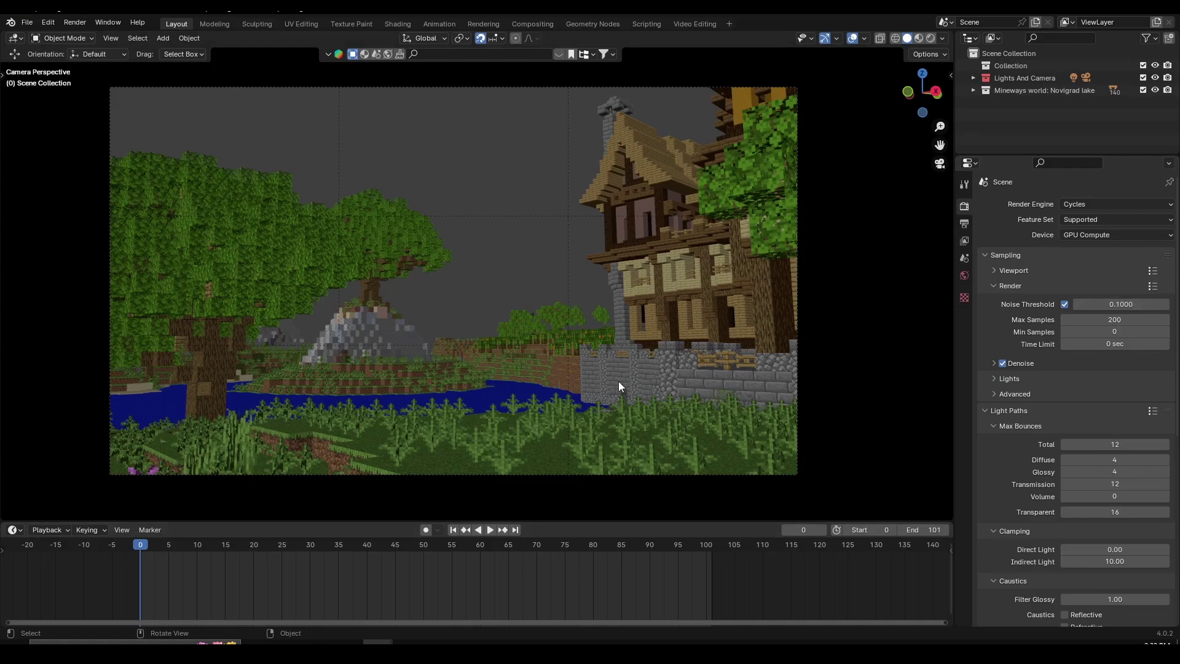
{"action": "key", "text": "F12"}
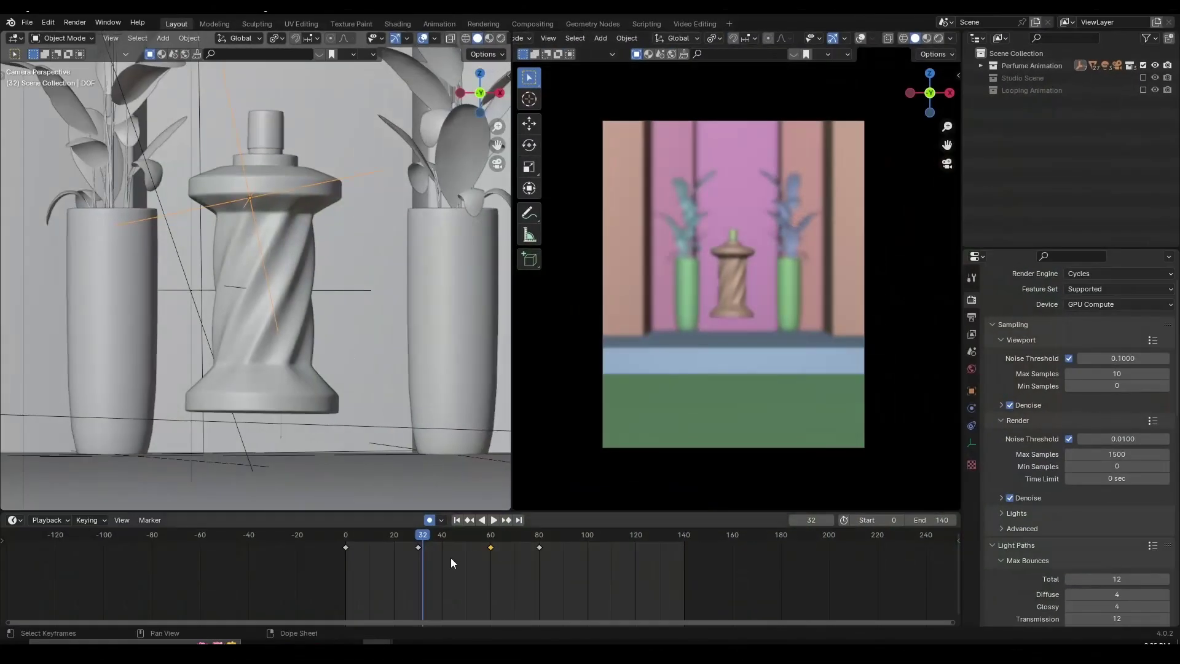
Step: Play the perfume animation through the camera view from an early frame, stopping at frame 116
{"action": "scroll", "coordinate": [315, 353], "scroll_direction": "down", "scroll_amount": 3}
{"action": "key", "text": "KP_0"}
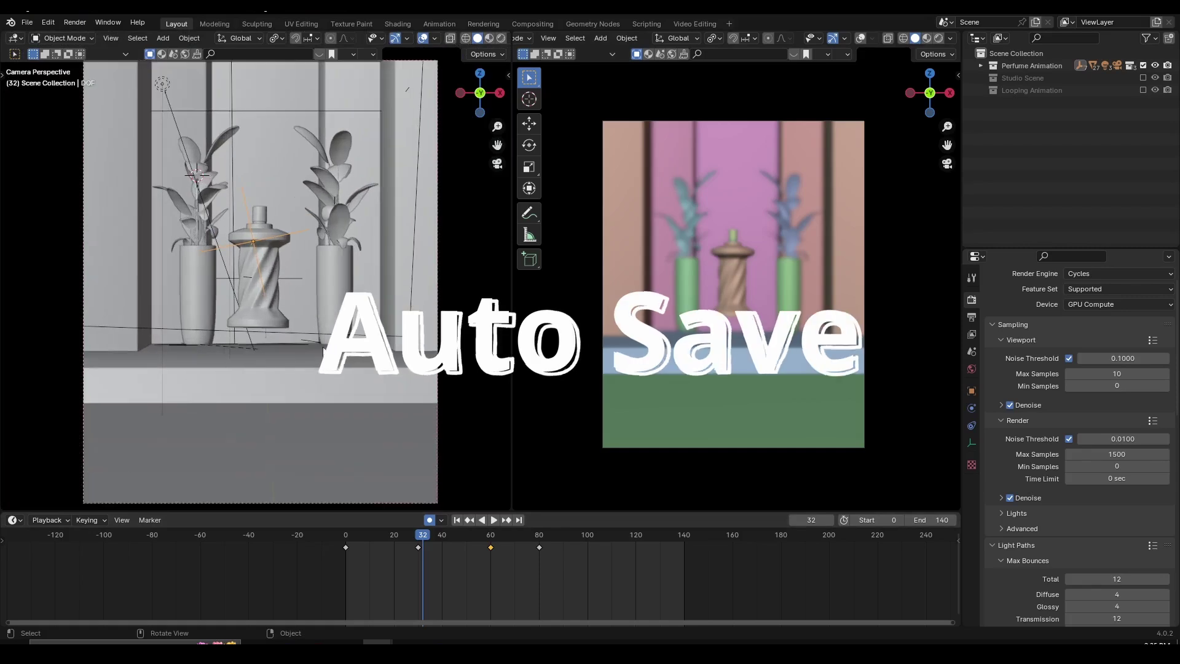
{"action": "left_click", "coordinate": [367, 536]}
{"action": "key", "text": "space"}
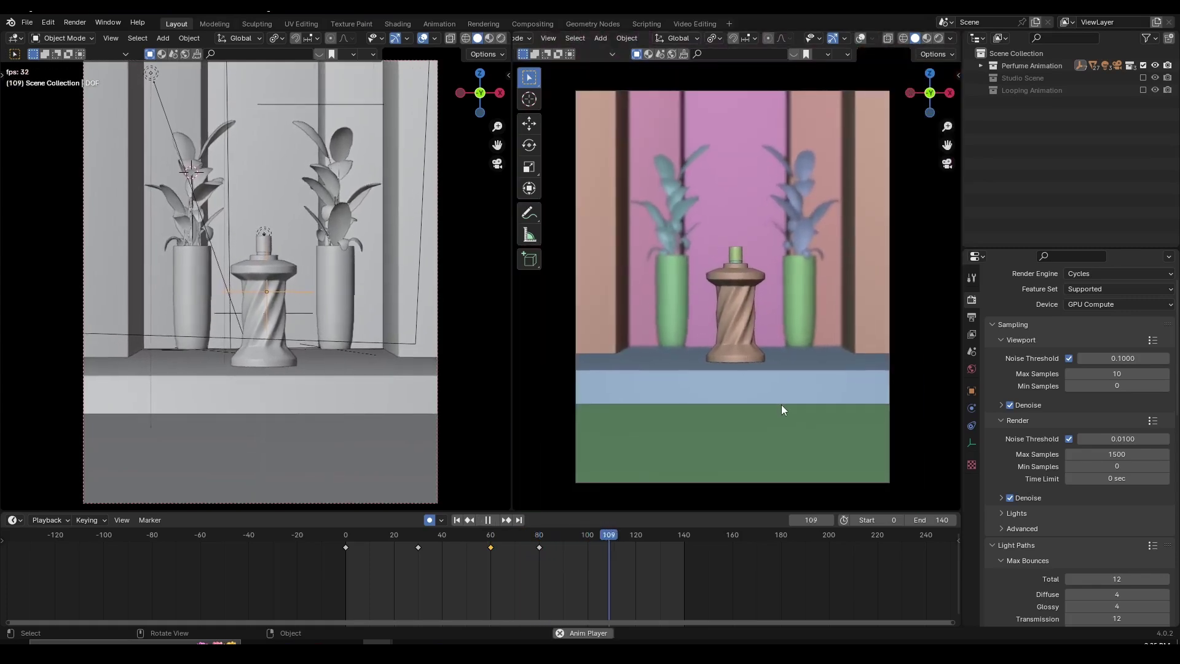
{"action": "key", "text": "space"}
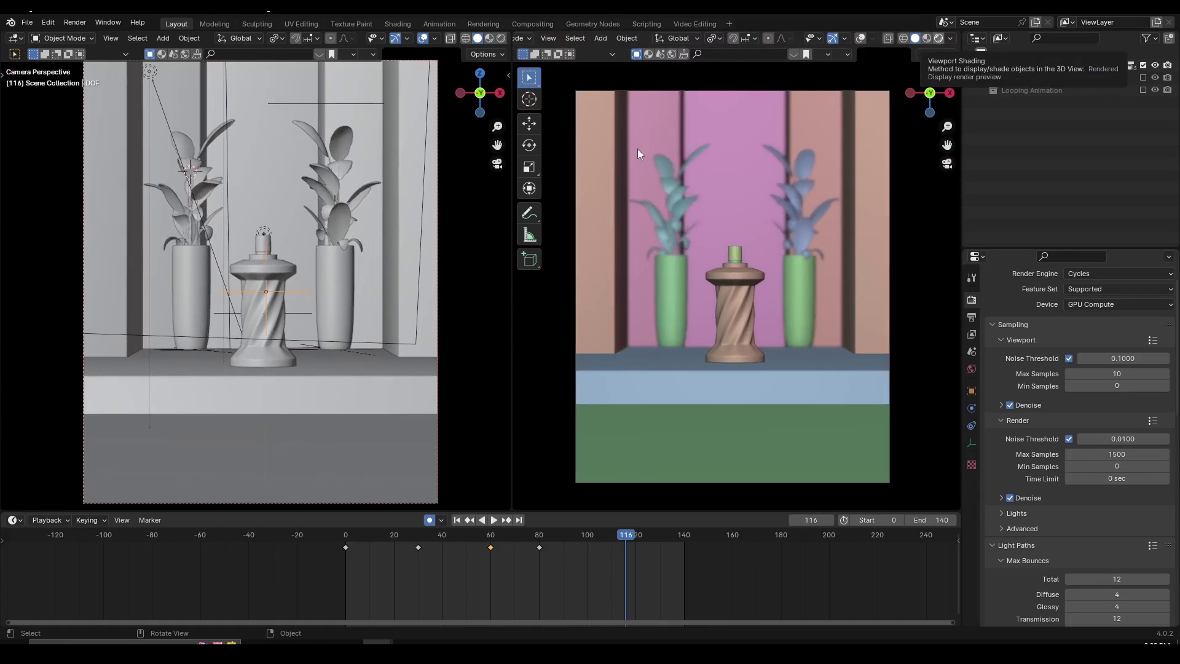
Step: Show the Rendered preview at frame 128, then close Fragrance Animation.blend to trigger the save prompt
{"action": "left_click", "coordinate": [938, 38]}
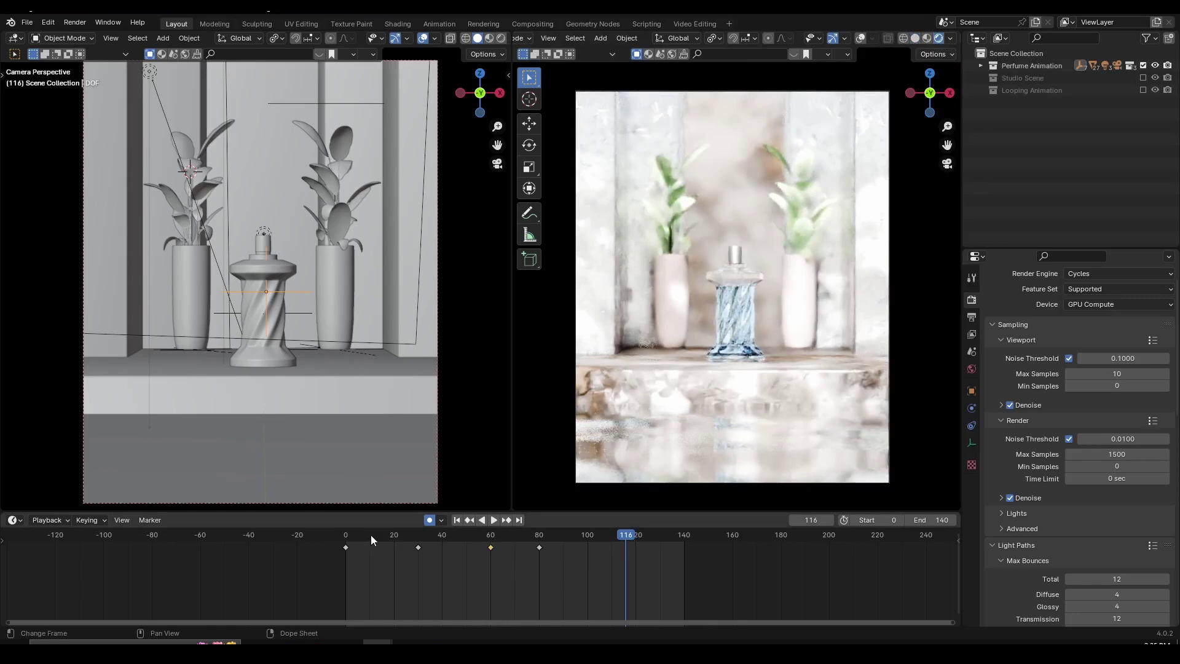
{"action": "left_click", "coordinate": [654, 537]}
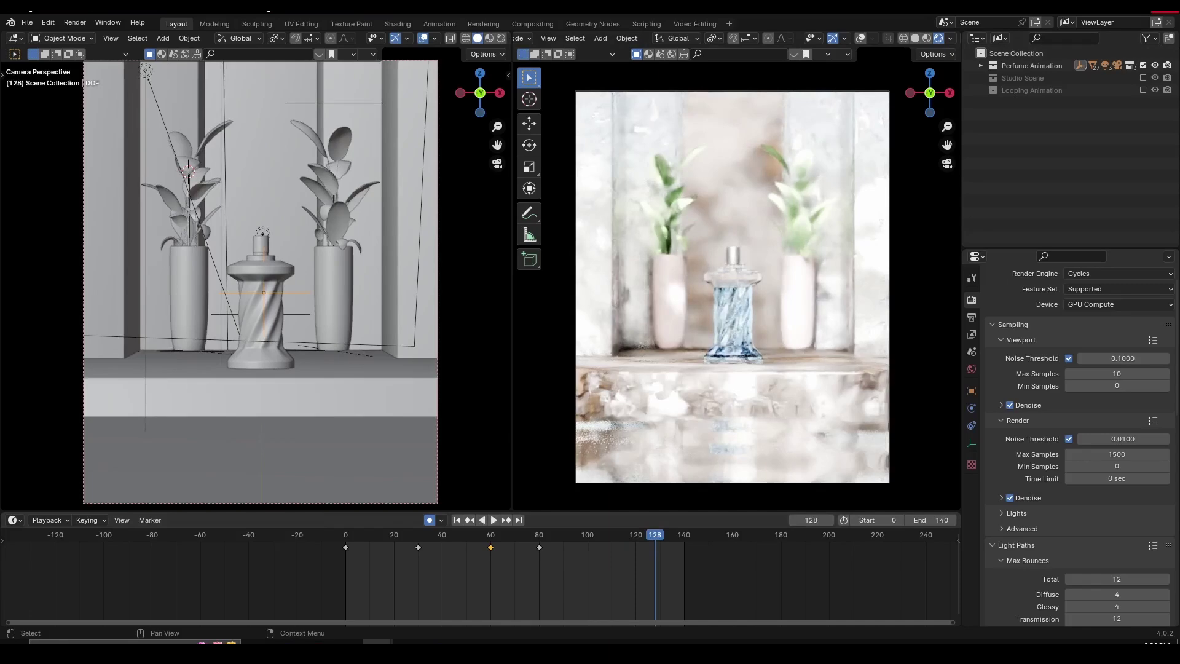
{"action": "left_click", "coordinate": [1166, 6]}
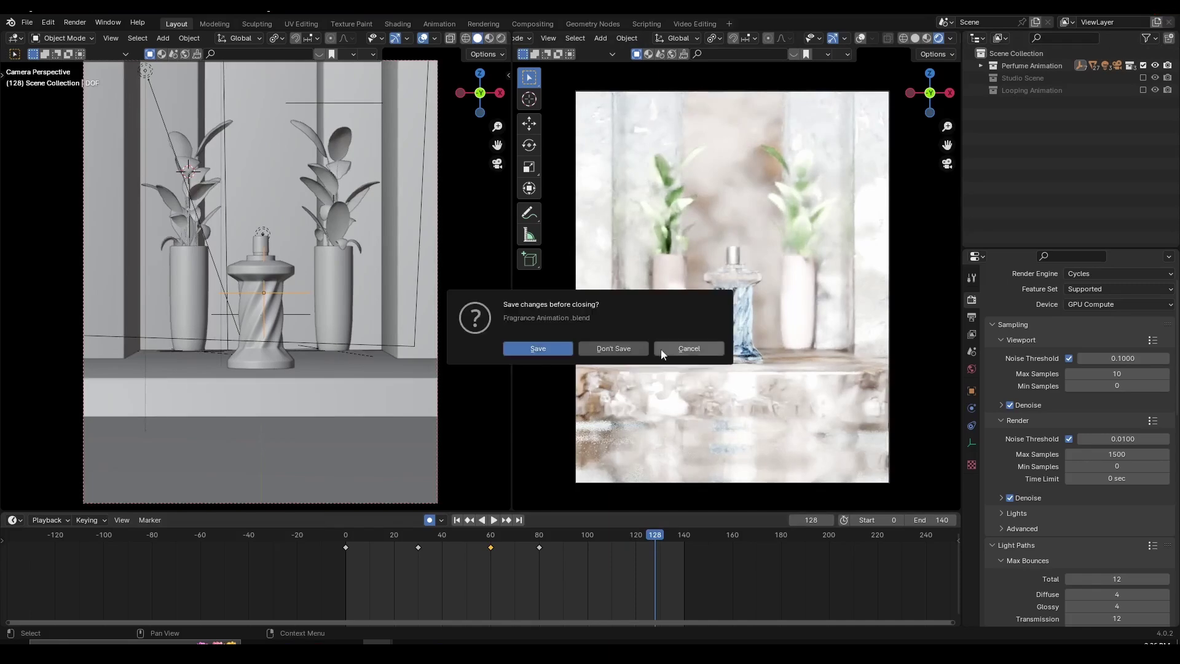
Step: Discard the perfume file's changes and launch a new Blender 4.0 session from the taskbar
{"action": "left_click", "coordinate": [632, 346]}
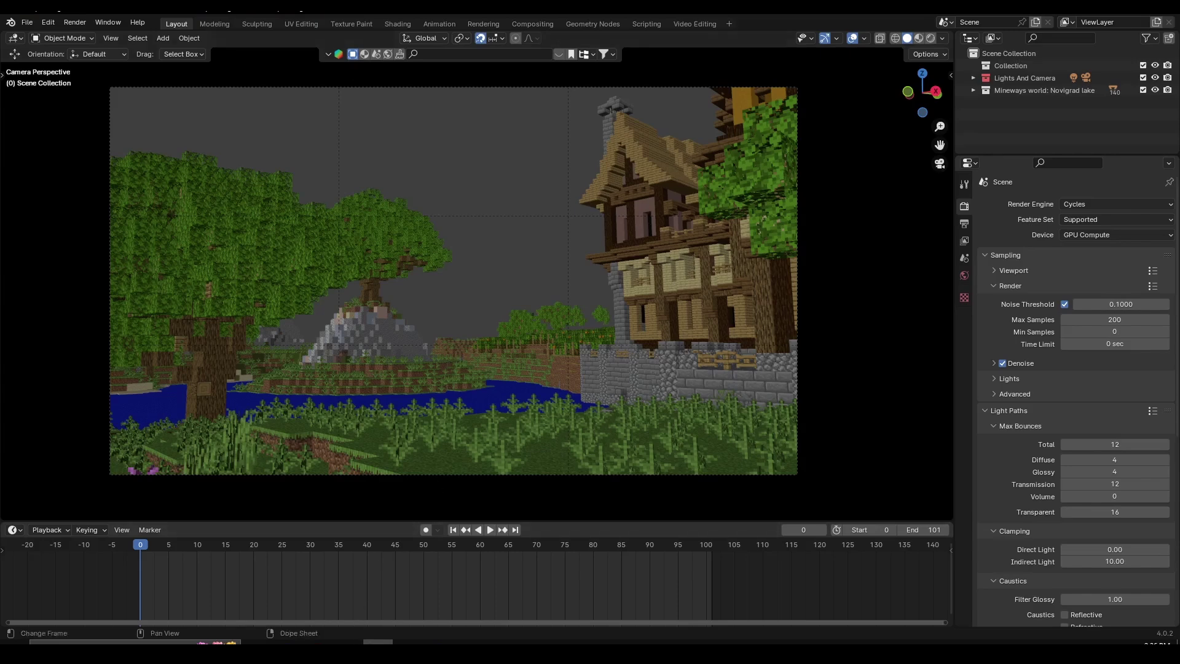
{"action": "right_click", "coordinate": [378, 643]}
{"action": "left_click", "coordinate": [379, 591]}
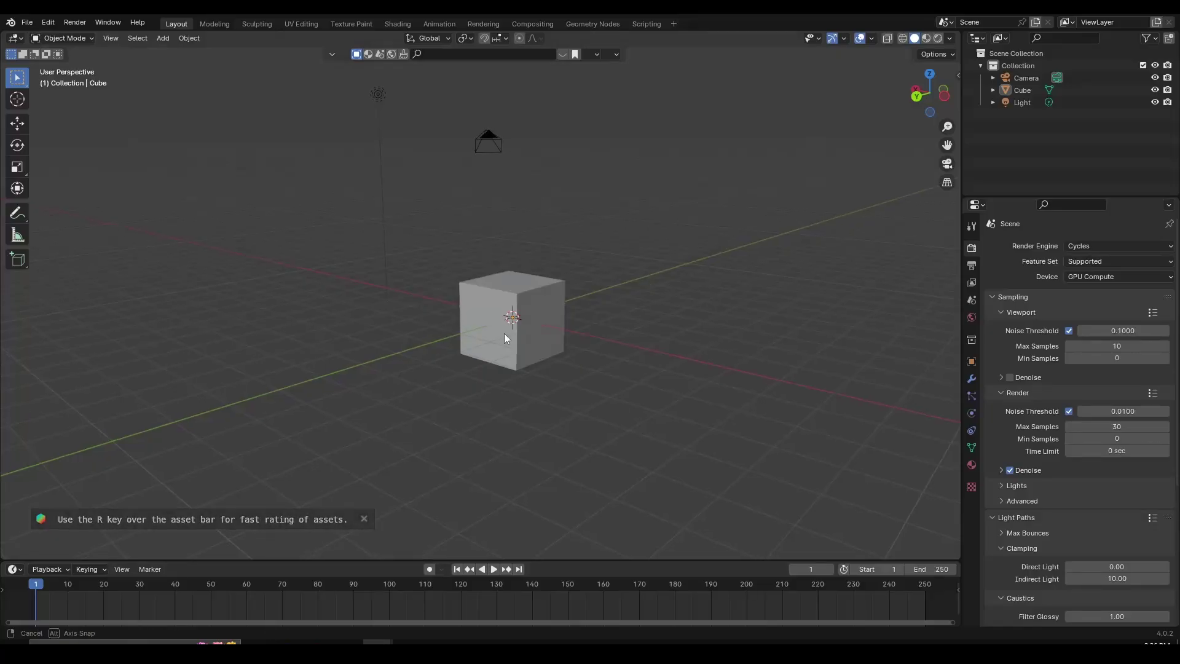
Step: Recover the quit.blend auto save file through File > Recover > Auto Save
{"action": "left_click", "coordinate": [27, 23]}
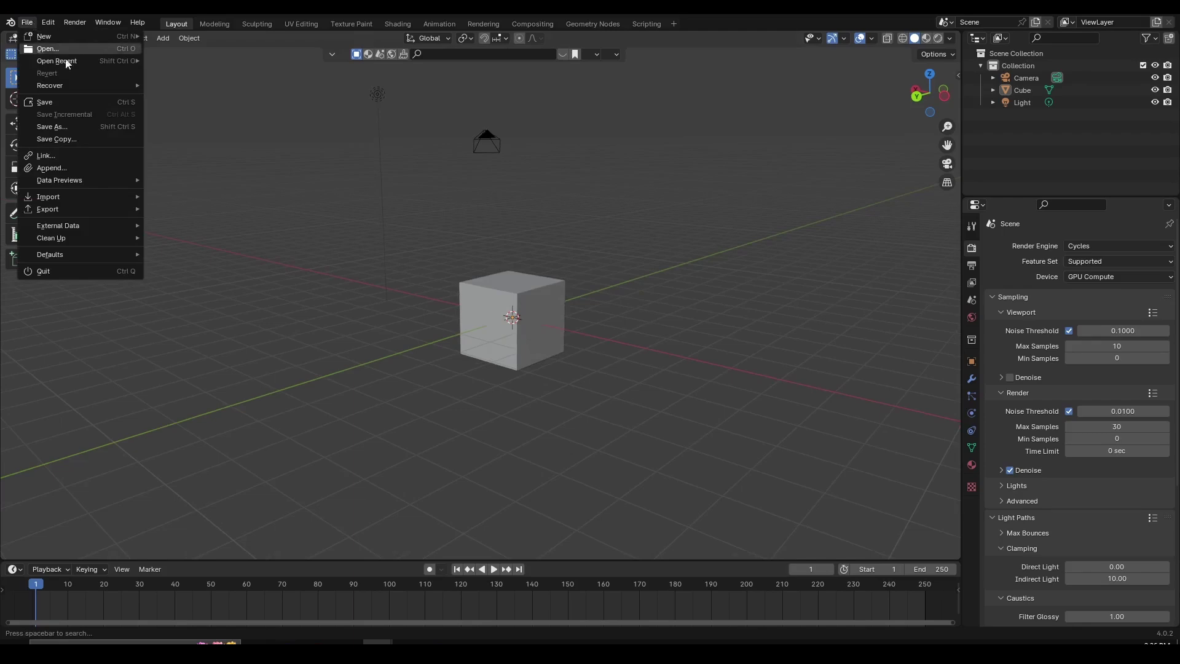
{"action": "mouse_move", "coordinate": [76, 86]}
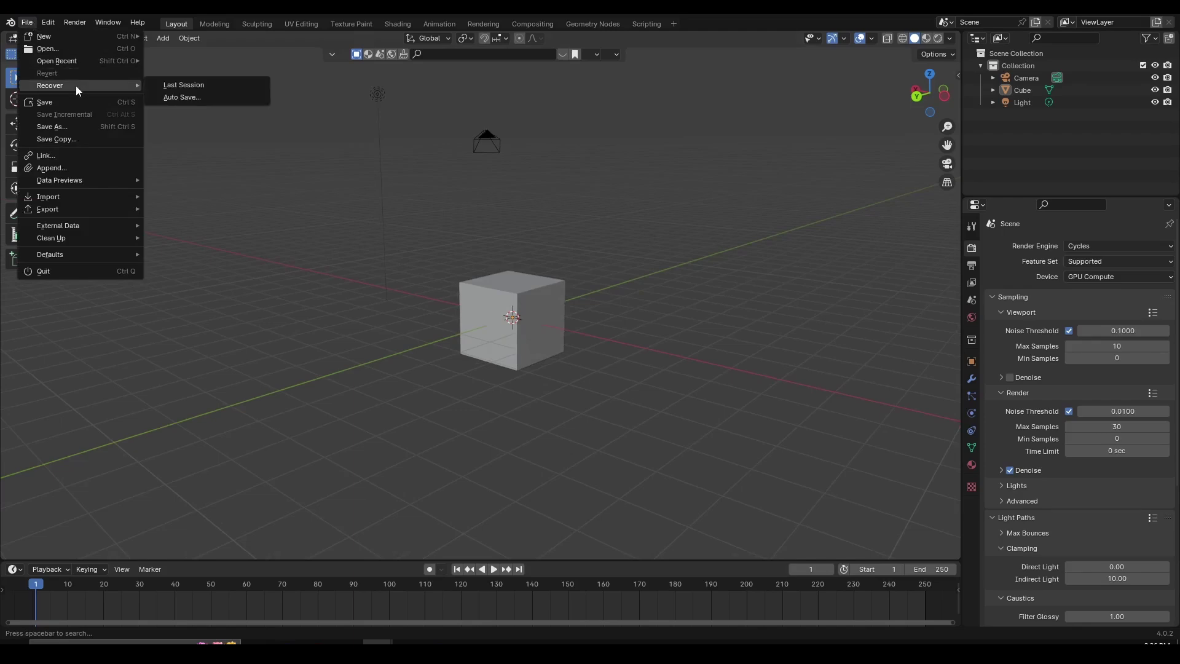
{"action": "left_click", "coordinate": [188, 97]}
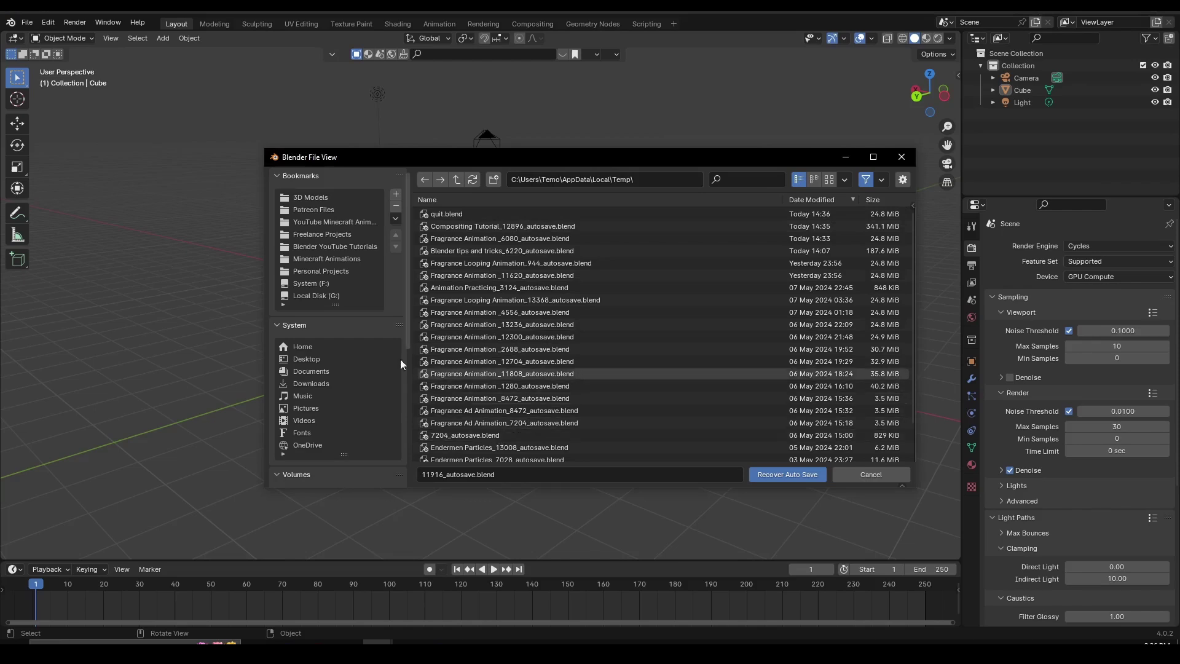
{"action": "left_click", "coordinate": [460, 215]}
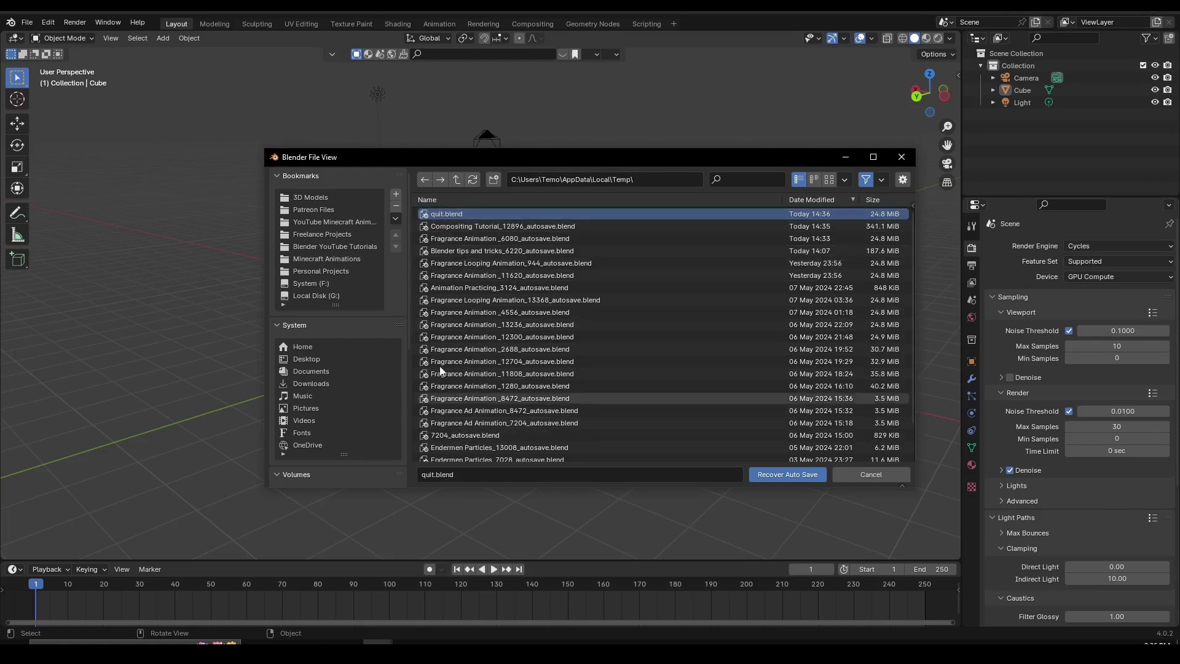
{"action": "double_click", "coordinate": [478, 216]}
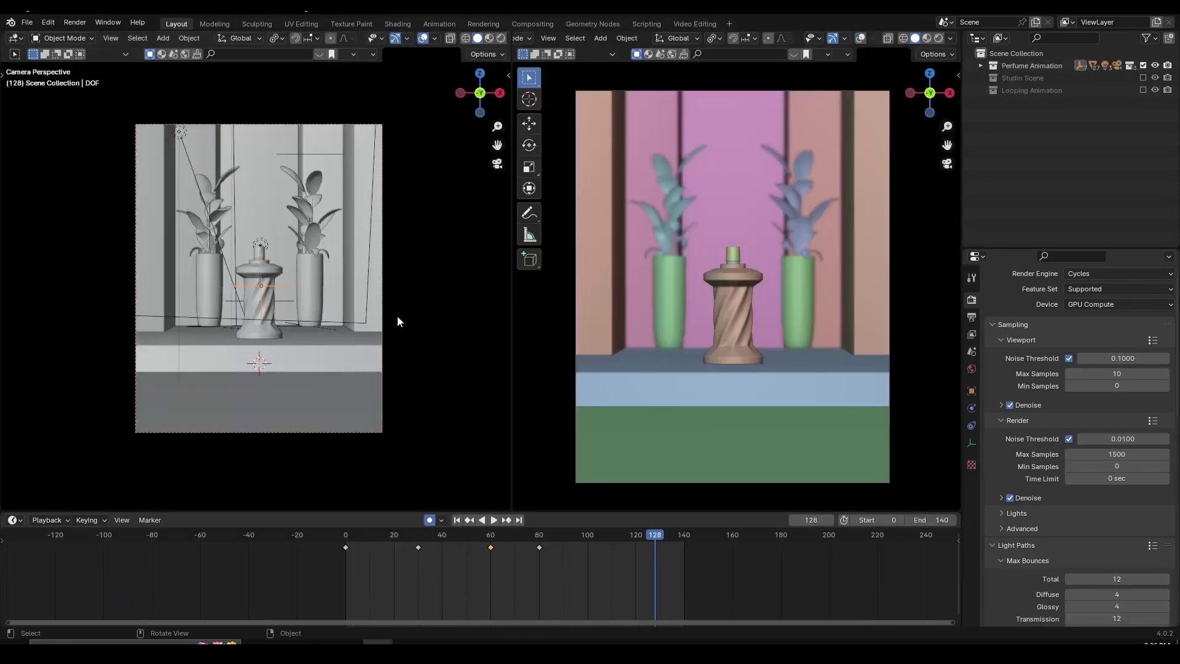
Step: Play the recovered perfume animation while zooming and orbiting the left viewport, stopping at frame 103
{"action": "key", "text": "space"}
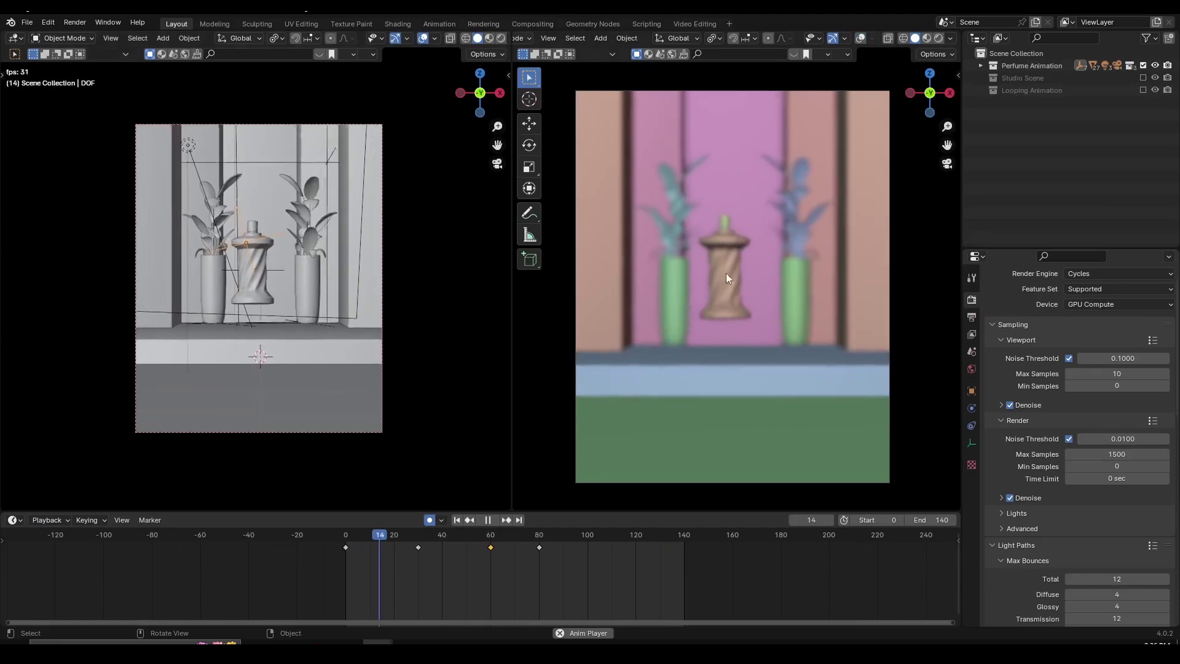
{"action": "scroll", "coordinate": [247, 291], "scroll_direction": "up", "scroll_amount": 1}
{"action": "scroll", "coordinate": [247, 286], "scroll_direction": "up", "scroll_amount": 2}
{"action": "scroll", "coordinate": [271, 285], "scroll_direction": "up", "scroll_amount": 3}
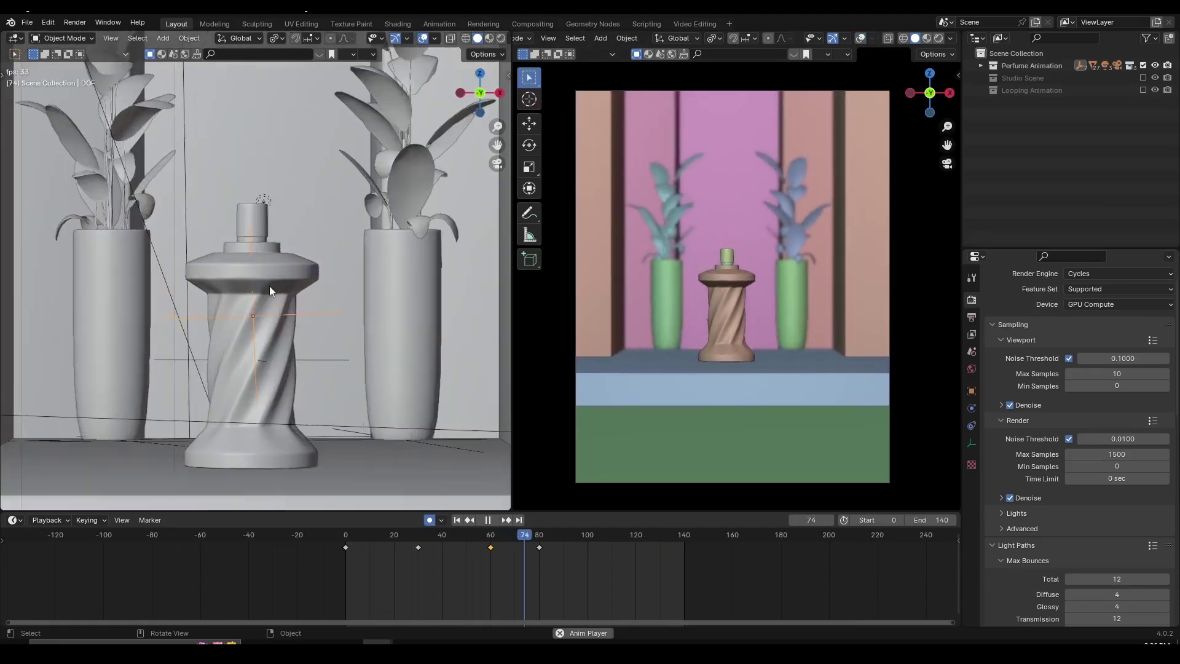
{"action": "middle_click_drag", "start_coordinate": [188, 308], "coordinate": [251, 352]}
{"action": "scroll", "coordinate": [252, 352], "scroll_direction": "down", "scroll_amount": 5}
{"action": "middle_click_drag", "start_coordinate": [238, 301], "coordinate": [331, 305]}
{"action": "key", "text": "space"}
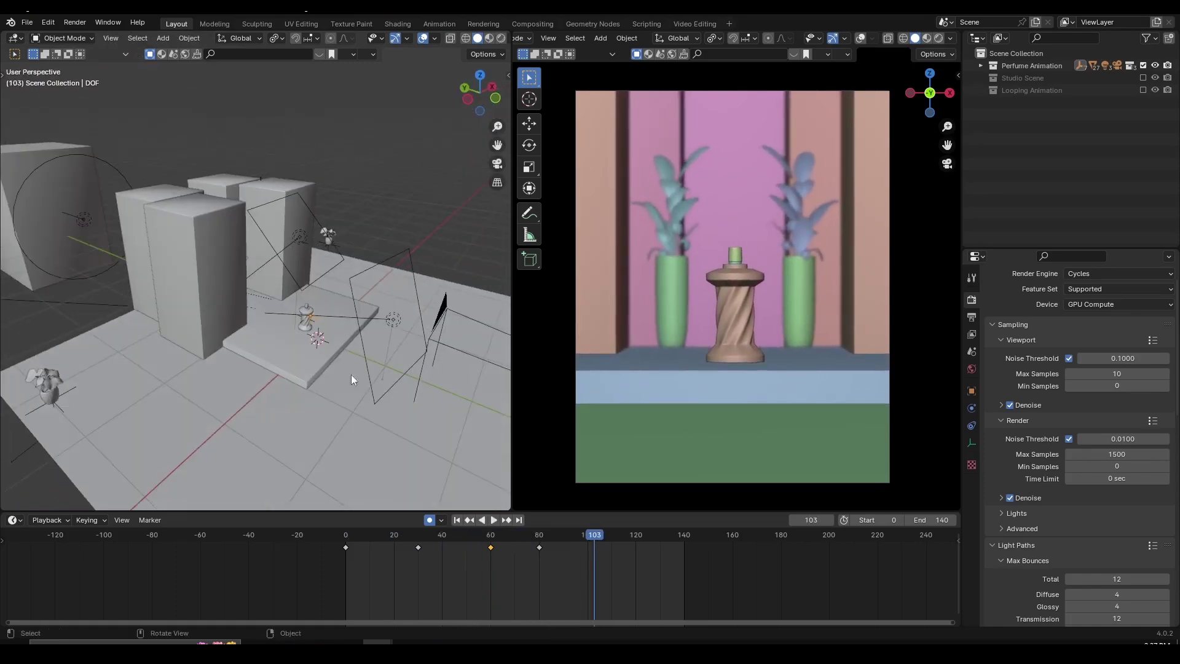
{"action": "middle_click_drag", "start_coordinate": [353, 378], "coordinate": [313, 368]}
{"action": "scroll", "coordinate": [313, 369], "scroll_direction": "up", "scroll_amount": 3}
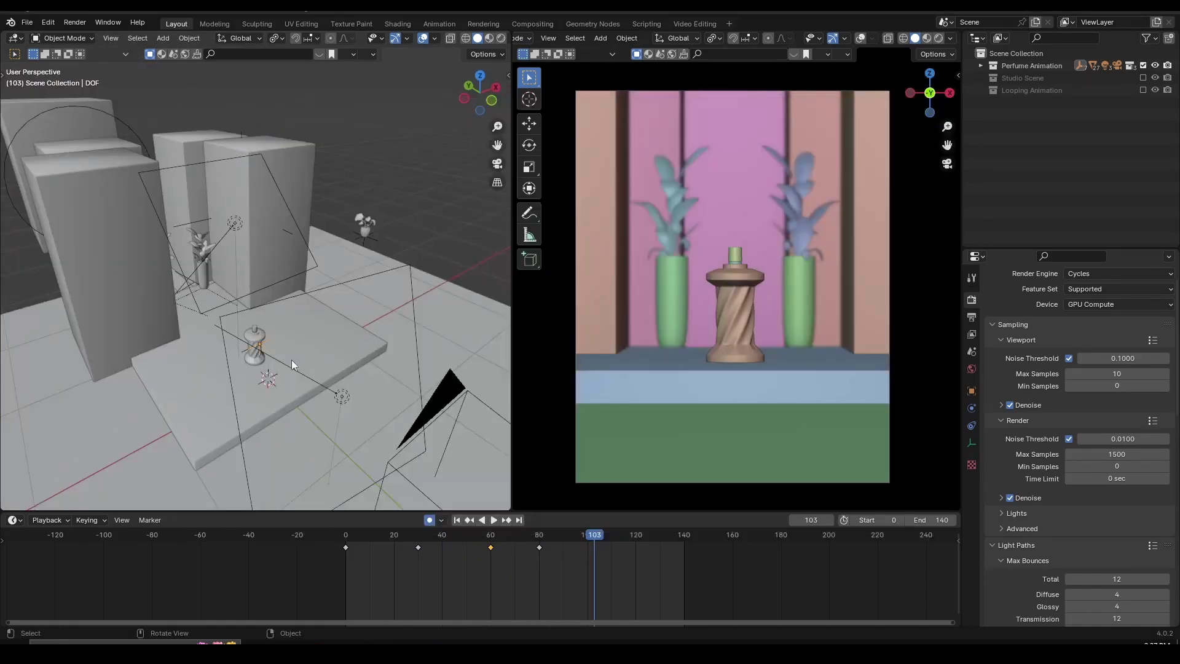
{"action": "middle_click_drag", "start_coordinate": [331, 397], "coordinate": [344, 372]}
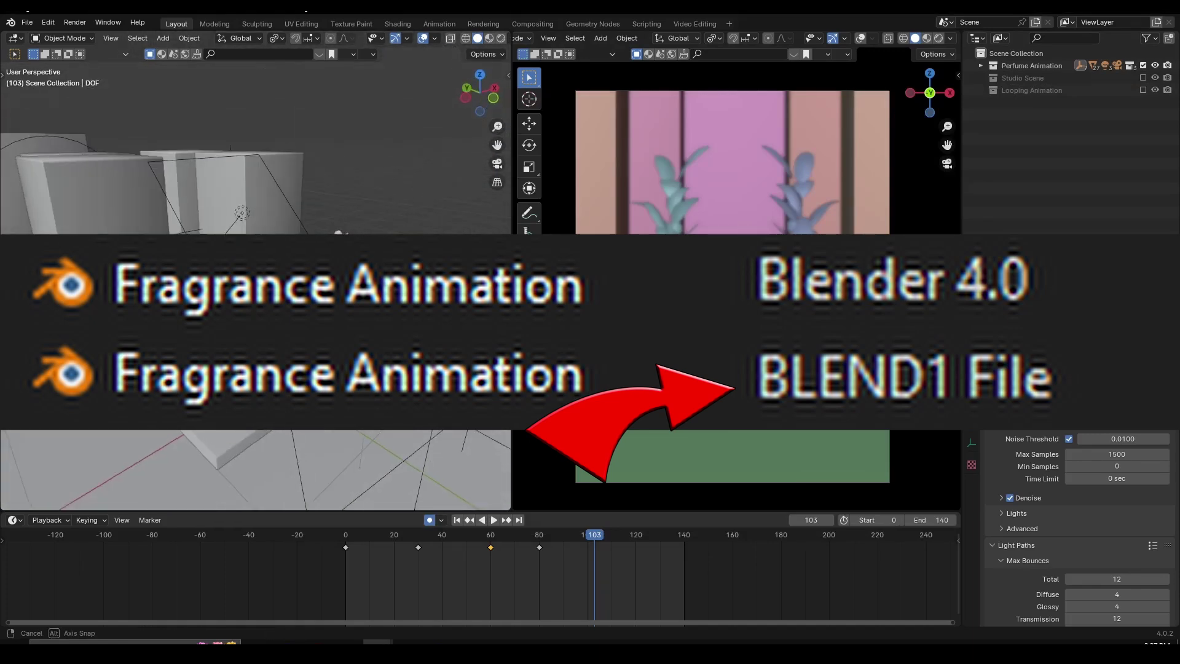
{"action": "middle_click_drag", "start_coordinate": [431, 332], "coordinate": [214, 390]}
{"action": "middle_click_drag", "start_coordinate": [246, 335], "coordinate": [134, 351]}
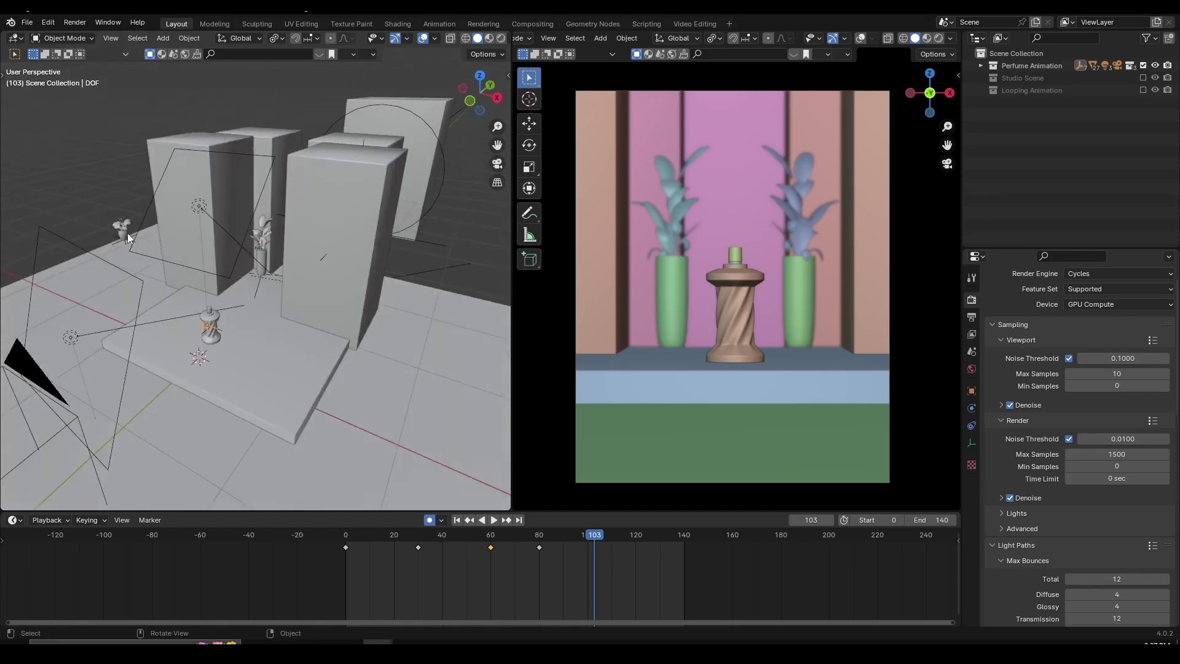
{"action": "middle_click_drag", "start_coordinate": [246, 342], "coordinate": [276, 341]}
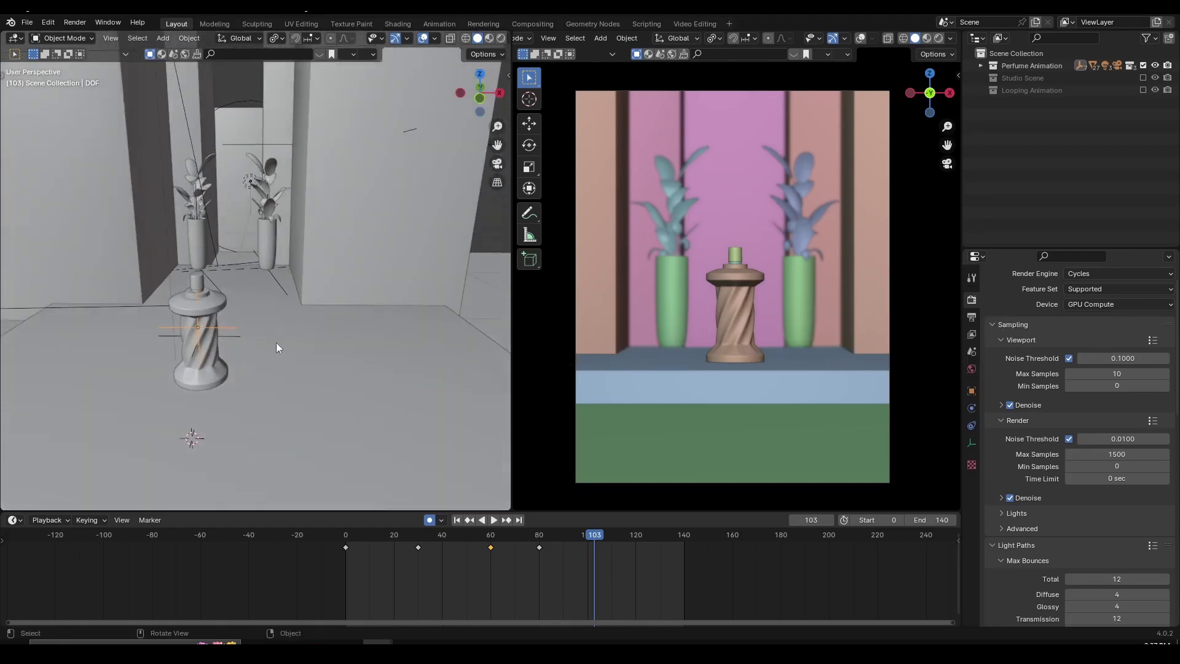
Step: Select the empty holding the perfume bottle and try a first move of it
{"action": "left_click", "coordinate": [237, 340]}
{"action": "scroll", "coordinate": [237, 340], "scroll_direction": "up", "scroll_amount": 1}
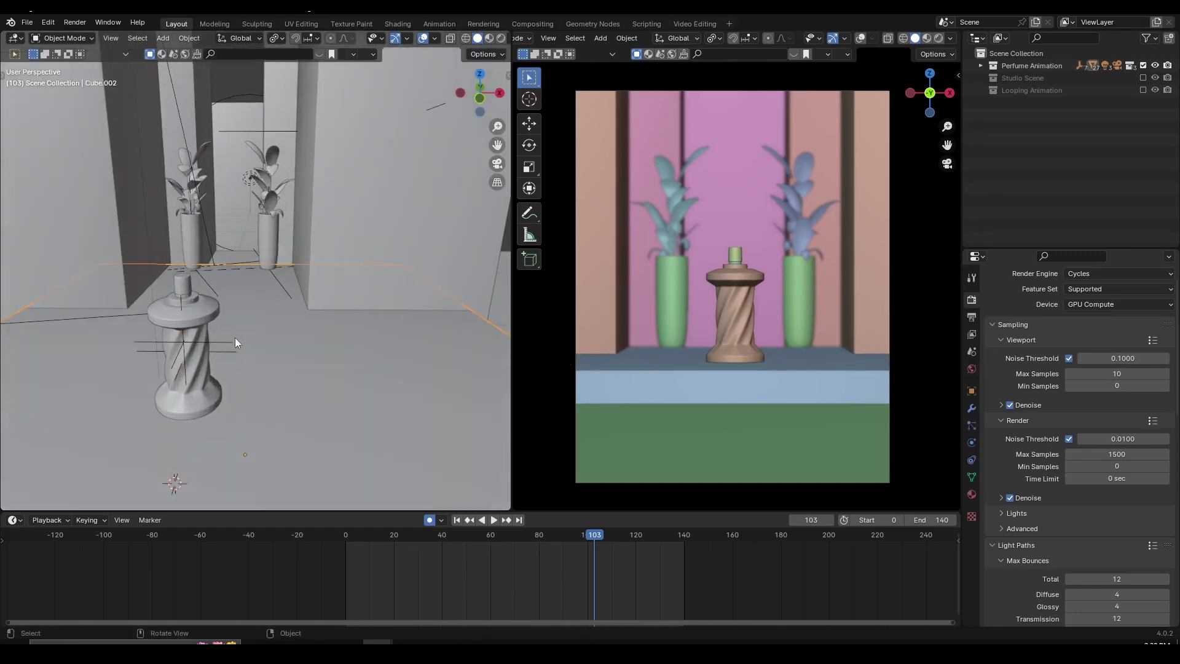
{"action": "left_click", "coordinate": [227, 352]}
{"action": "key", "text": "g"}
{"action": "left_click", "coordinate": [297, 331]}
{"action": "middle_click_drag", "start_coordinate": [296, 331], "coordinate": [212, 271]}
{"action": "scroll", "coordinate": [105, 293], "scroll_direction": "down", "scroll_amount": 3}
{"action": "scroll", "coordinate": [324, 307], "scroll_direction": "down", "scroll_amount": 2}
{"action": "scroll", "coordinate": [213, 271], "scroll_direction": "up", "scroll_amount": 3}
Step: Try moving the bottle's empty again, cancelling twice before confirming a move to the right
{"action": "key", "text": "g"}
{"action": "right_click", "coordinate": [467, 321]}
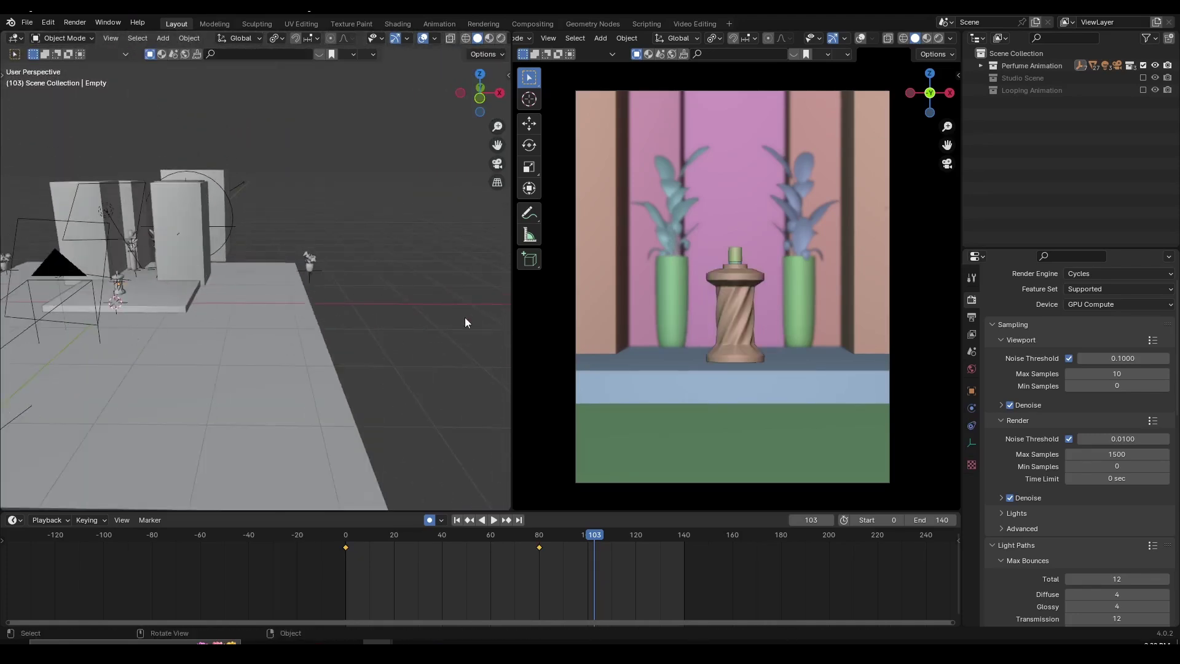
{"action": "key", "text": "g"}
{"action": "middle_click_drag", "start_coordinate": [466, 322], "coordinate": [160, 324], "text": "shift"}
{"action": "right_click", "coordinate": [82, 311]}
{"action": "scroll", "coordinate": [83, 311], "scroll_direction": "down", "scroll_amount": 1}
{"action": "key", "text": "g"}
{"action": "left_click", "coordinate": [250, 331]}
Step: Undo the trial moves so the bottle's empty returns to its original position
{"action": "key", "text": "g"}
{"action": "left_click", "coordinate": [290, 319]}
{"action": "key", "text": "ctrl+z"}
{"action": "mouse_move", "coordinate": [279, 339]}
{"action": "middle_mouse_down"}
{"action": "mouse_move", "coordinate": [254, 347]}
{"action": "mouse_move", "coordinate": [264, 352]}
{"action": "middle_mouse_up"}
{"action": "key", "text": "ctrl+z"}
{"action": "scroll", "coordinate": [250, 335], "scroll_direction": "down", "scroll_amount": 2}
{"action": "scroll", "coordinate": [320, 354], "scroll_direction": "up", "scroll_amount": 2}
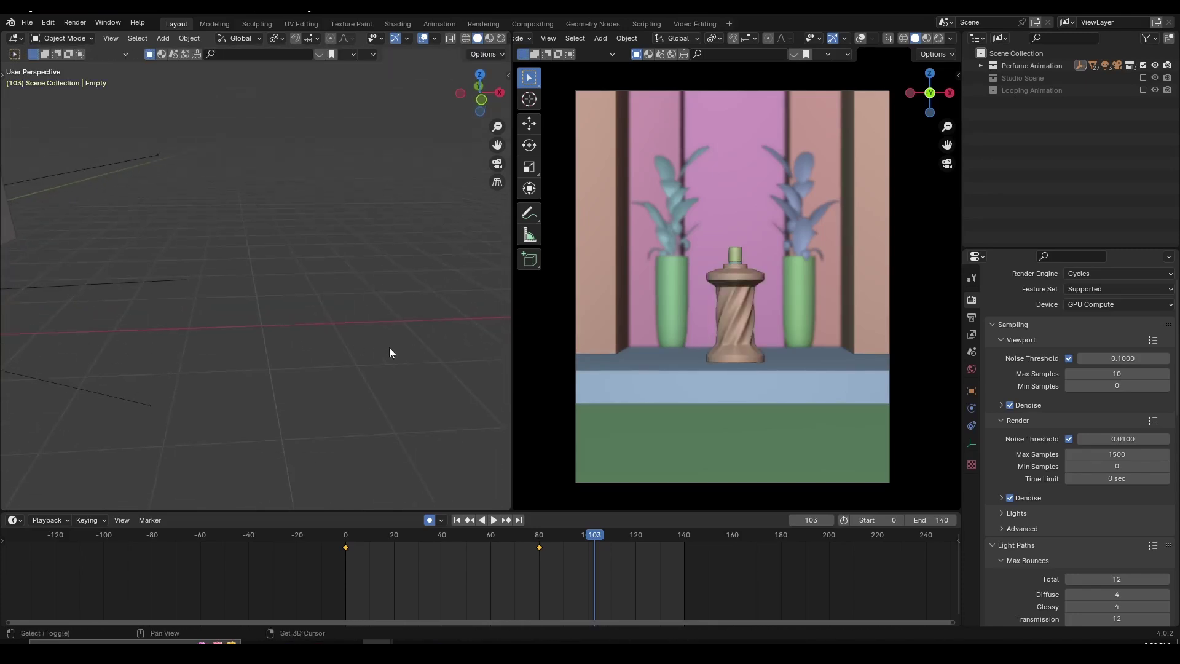
{"action": "middle_click_drag", "start_coordinate": [389, 348], "coordinate": [295, 329], "text": "shift"}
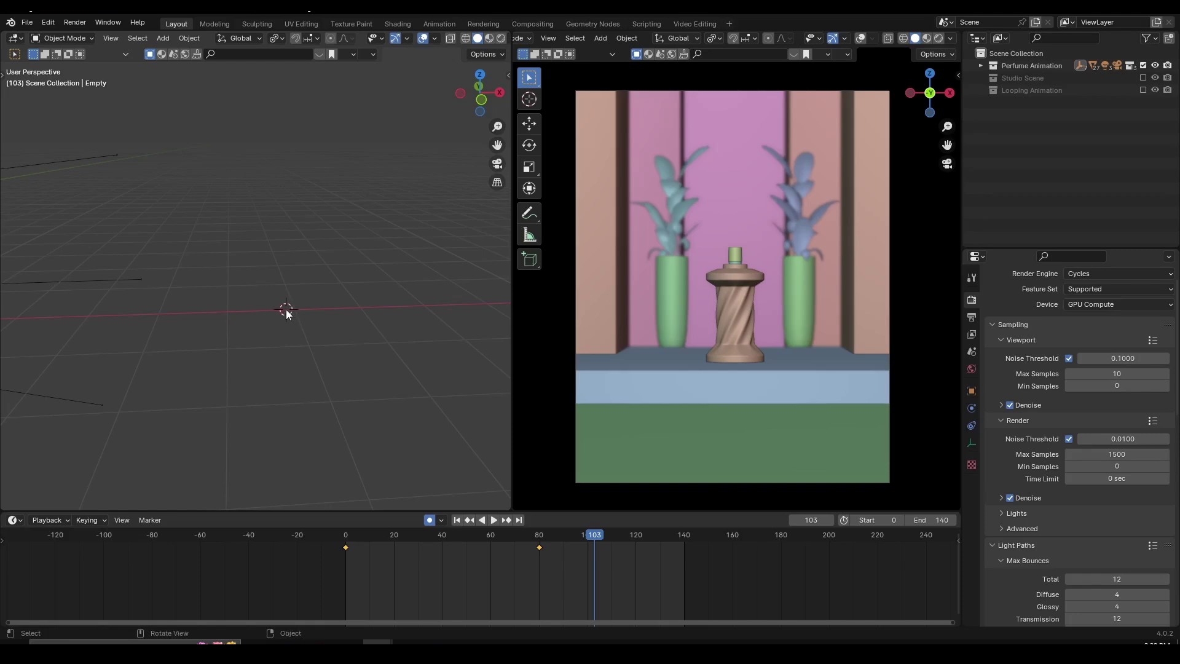
Step: Snap the bottle's empty to the 3D cursor off the set and frame it in view
{"action": "key", "text": "shift+s"}
{"action": "left_click", "coordinate": [293, 237]}
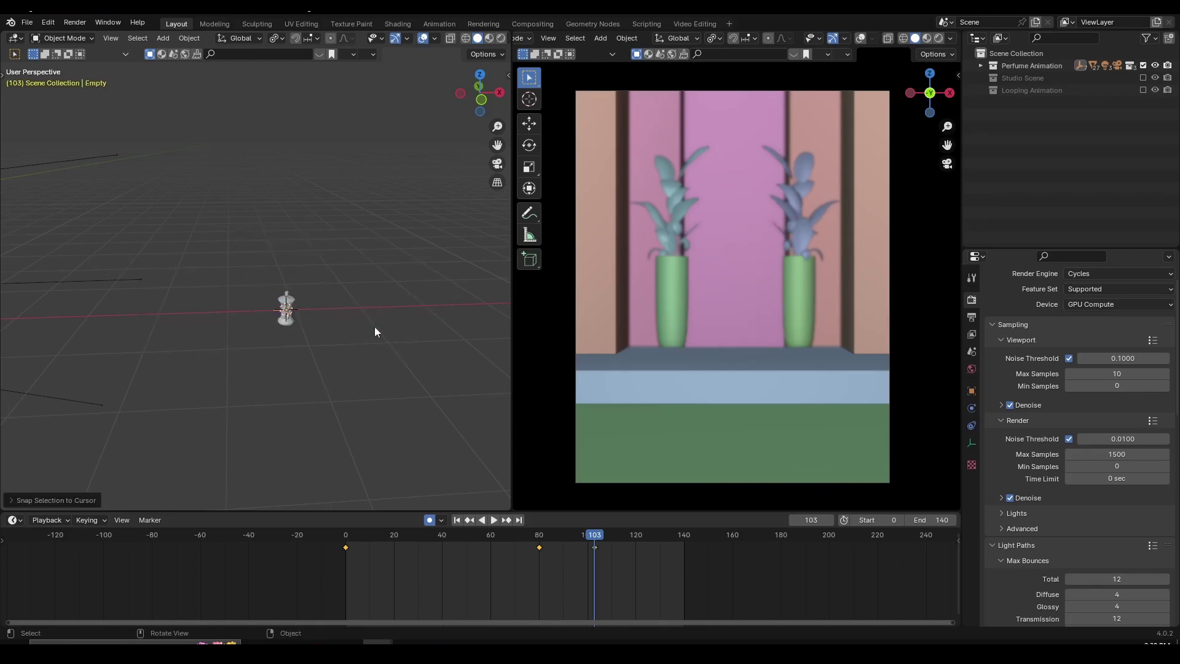
{"action": "key", "text": "KP_Decimal"}
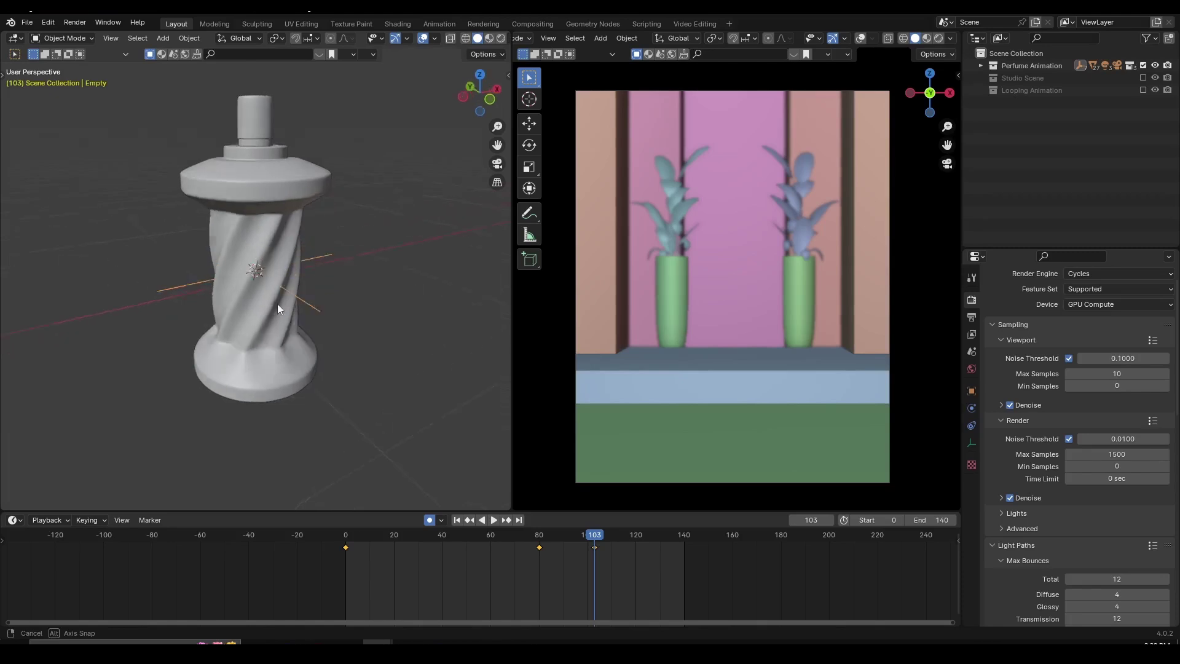
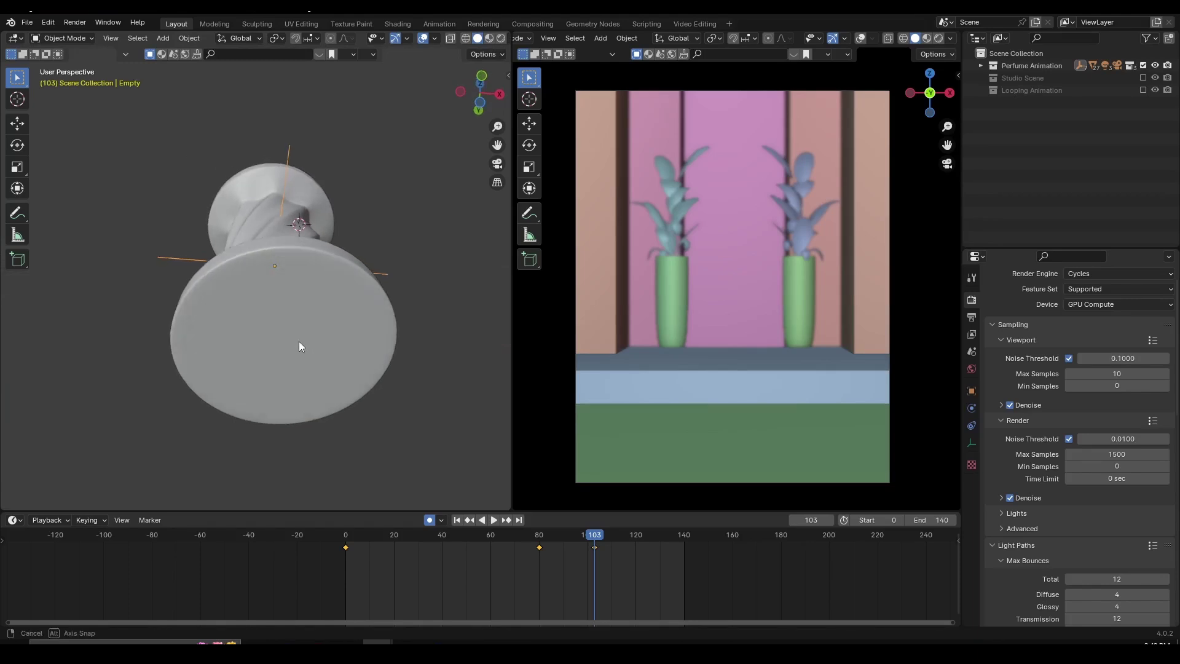
Step: Place the 3D cursor on the bottle, then select its Base part and orbit to view it from below
{"action": "right_click", "coordinate": [284, 334], "text": "shift"}
{"action": "scroll", "coordinate": [341, 321], "scroll_direction": "up", "scroll_amount": 1}
{"action": "middle_click_drag", "start_coordinate": [333, 265], "coordinate": [337, 331]}
{"action": "left_click", "coordinate": [337, 287]}
{"action": "mouse_move", "coordinate": [336, 288]}
{"action": "middle_mouse_down"}
{"action": "mouse_move", "coordinate": [345, 313]}
{"action": "mouse_move", "coordinate": [345, 302]}
{"action": "middle_mouse_up"}
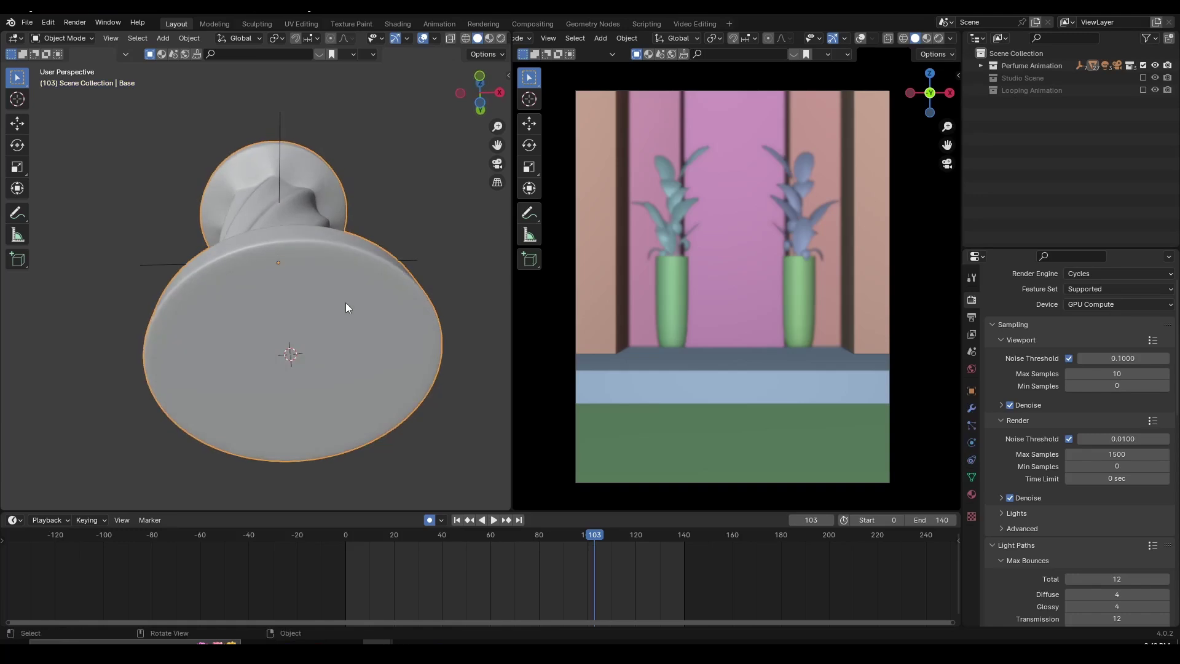
Step: In face mode, snap the 3D cursor to the Base's bottom face centre, then return to Object Mode
{"action": "key", "text": "Tab"}
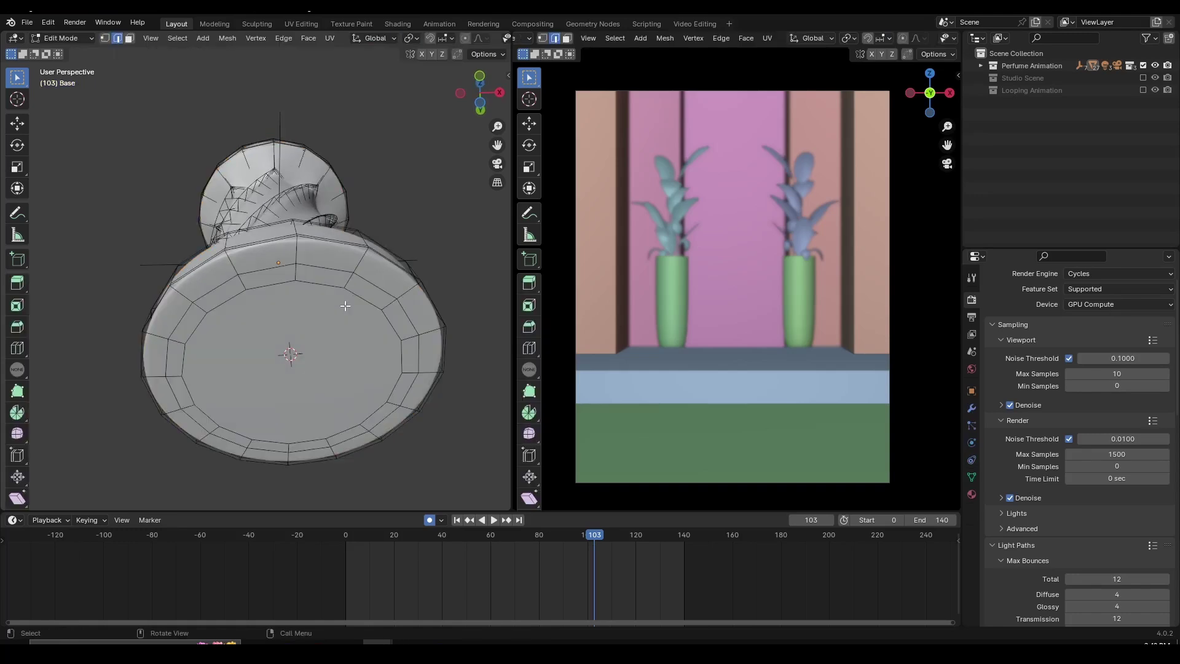
{"action": "key", "text": "3"}
{"action": "left_click", "coordinate": [335, 356]}
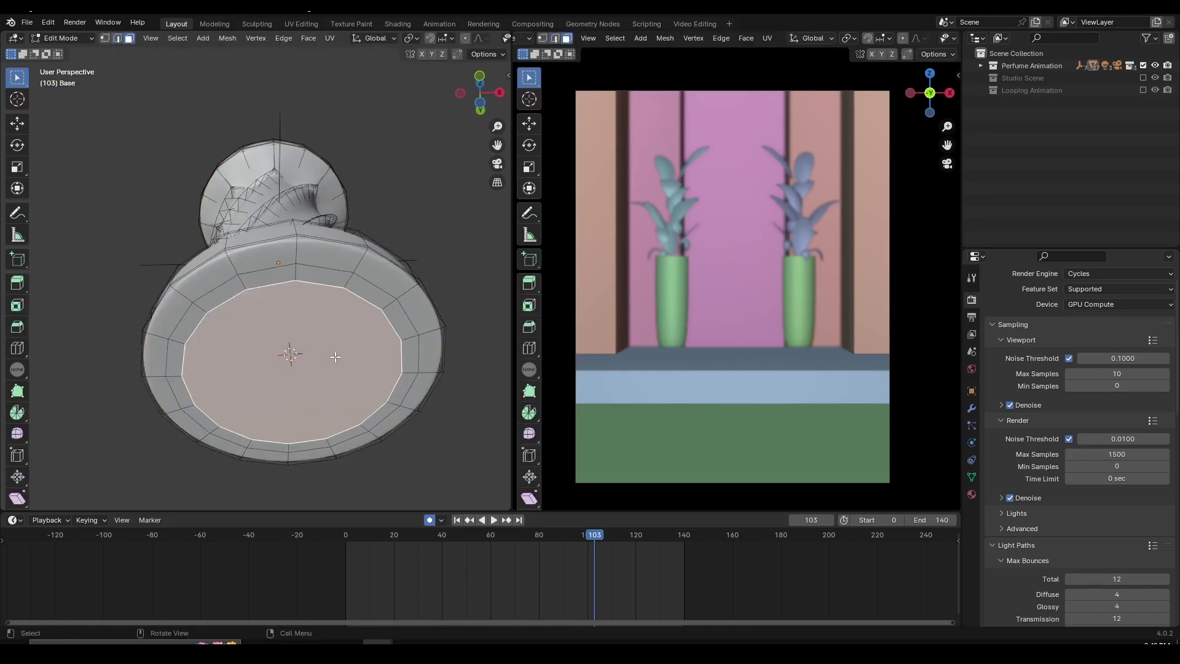
{"action": "middle_click_drag", "start_coordinate": [335, 357], "coordinate": [330, 350]}
{"action": "key", "text": "shift+s"}
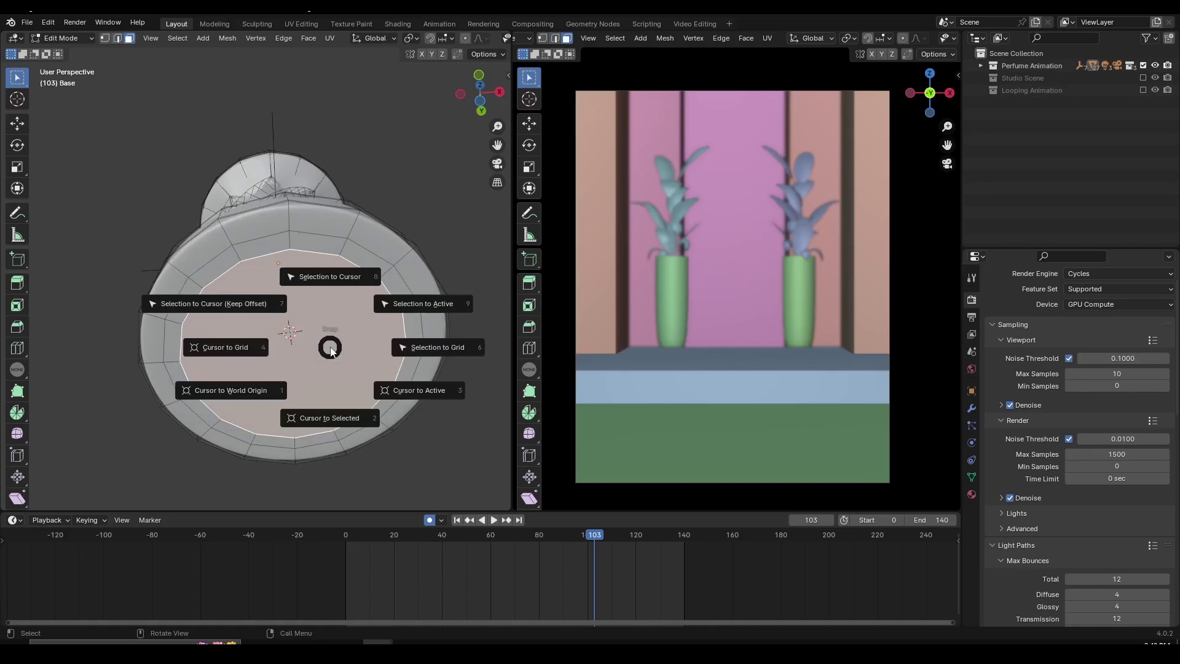
{"action": "left_click", "coordinate": [334, 414]}
{"action": "middle_click_drag", "start_coordinate": [307, 386], "coordinate": [295, 330]}
{"action": "scroll", "coordinate": [294, 330], "scroll_direction": "up", "scroll_amount": 2}
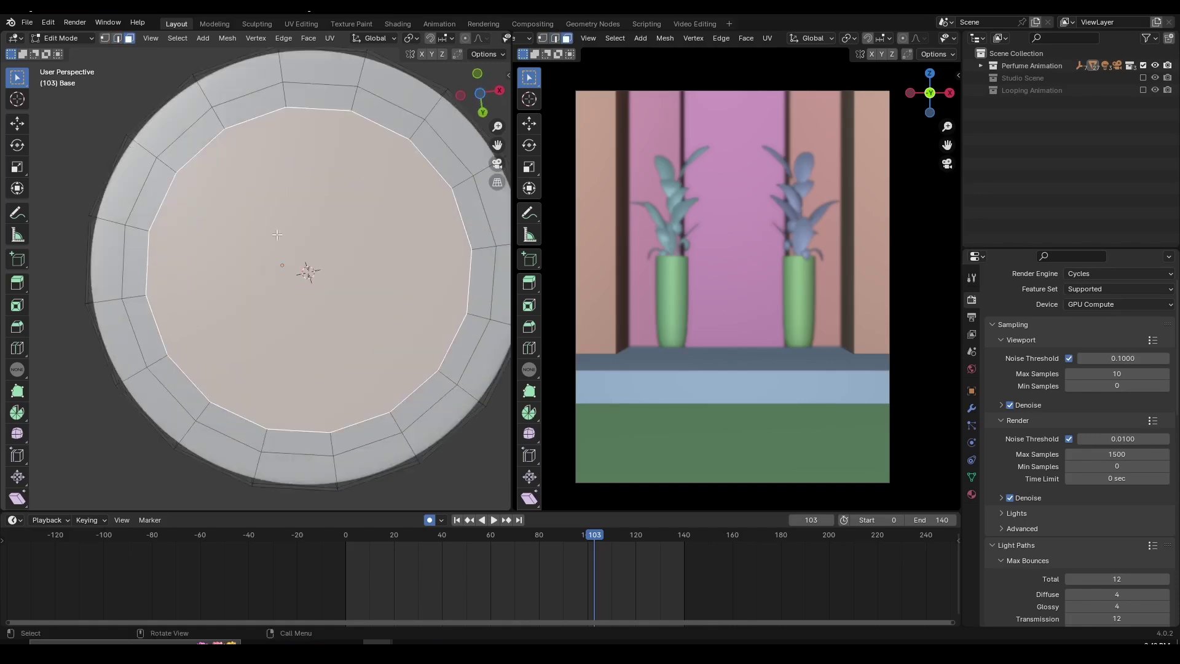
{"action": "middle_click_drag", "start_coordinate": [310, 289], "coordinate": [345, 252]}
{"action": "key", "text": "Tab"}
{"action": "left_click", "coordinate": [353, 259]}
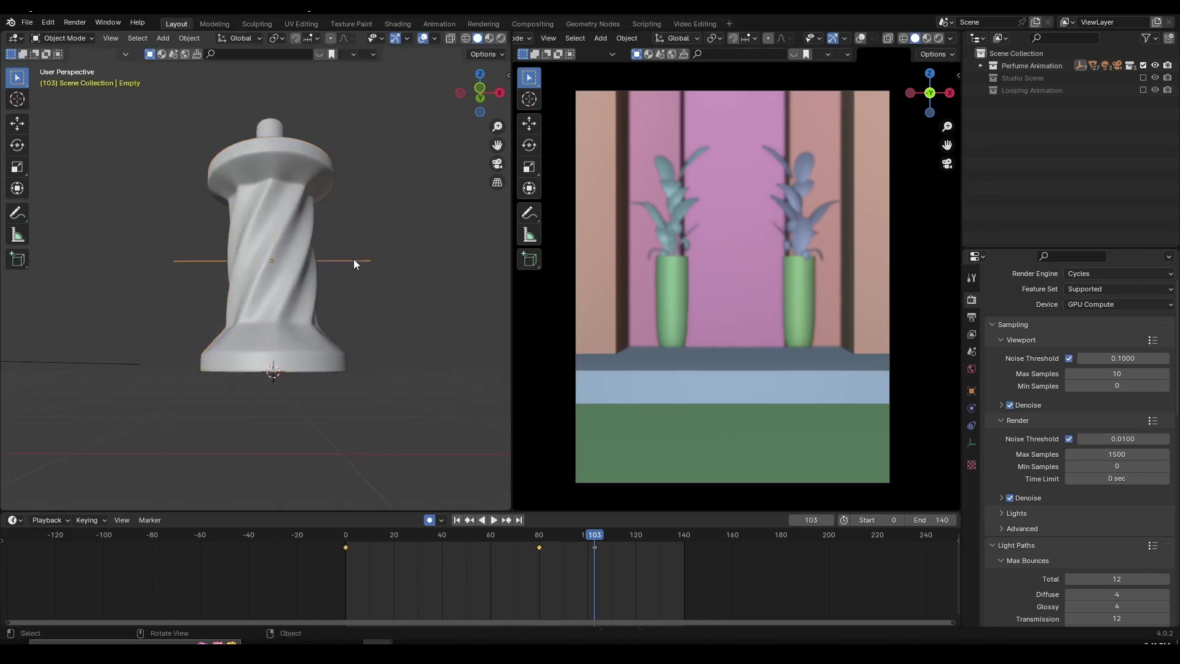
{"action": "key", "text": "r"}
{"action": "right_click", "coordinate": [257, 215]}
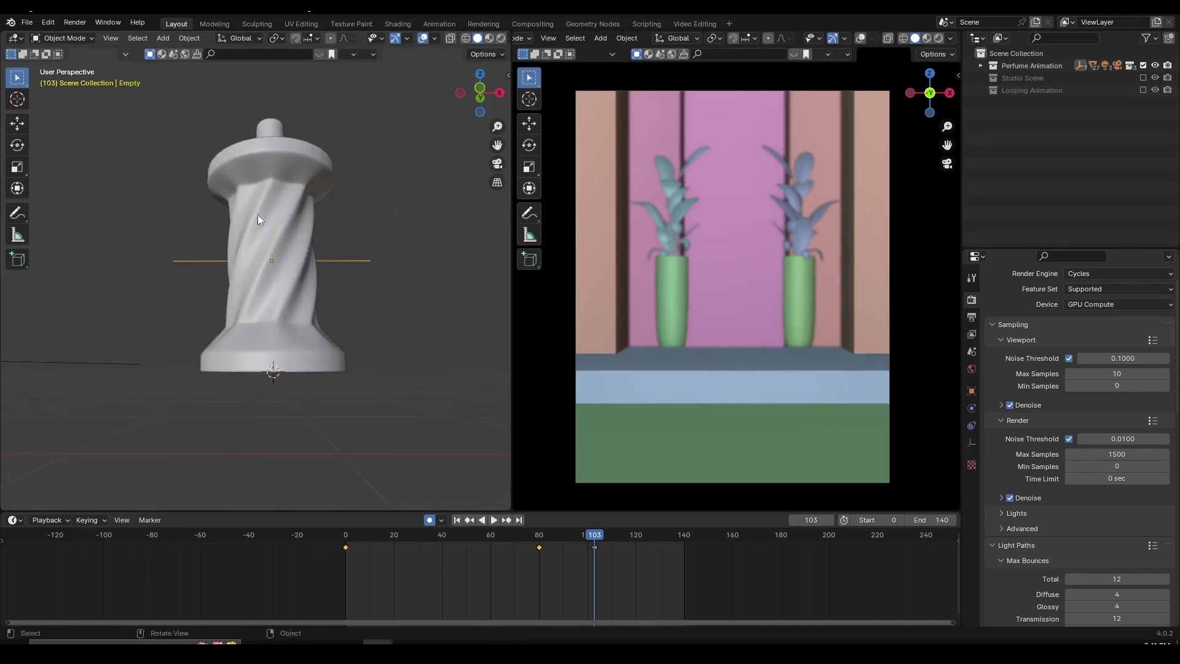
{"action": "left_click", "coordinate": [276, 40]}
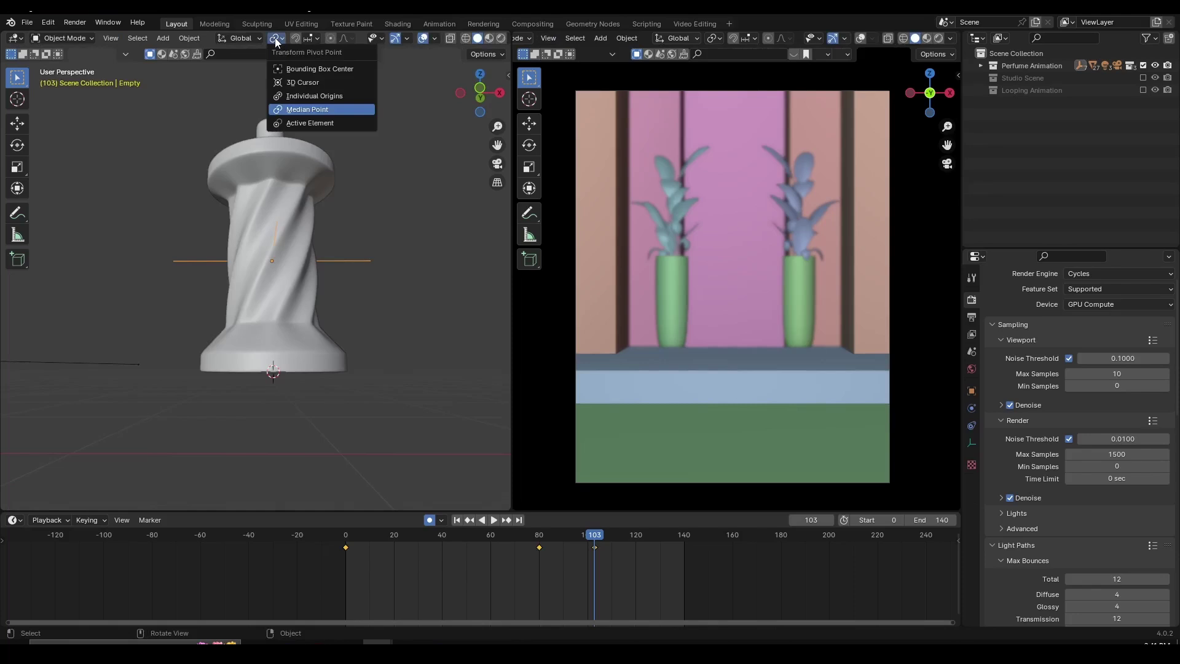
{"action": "left_click", "coordinate": [306, 83]}
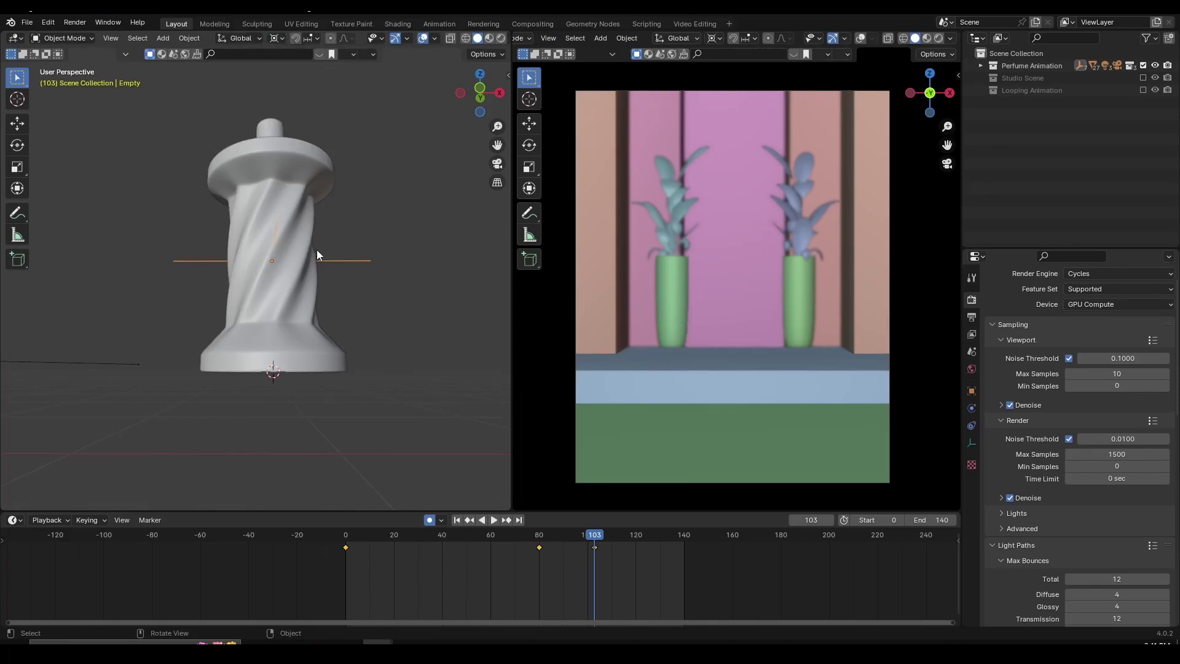
{"action": "key", "text": "r"}
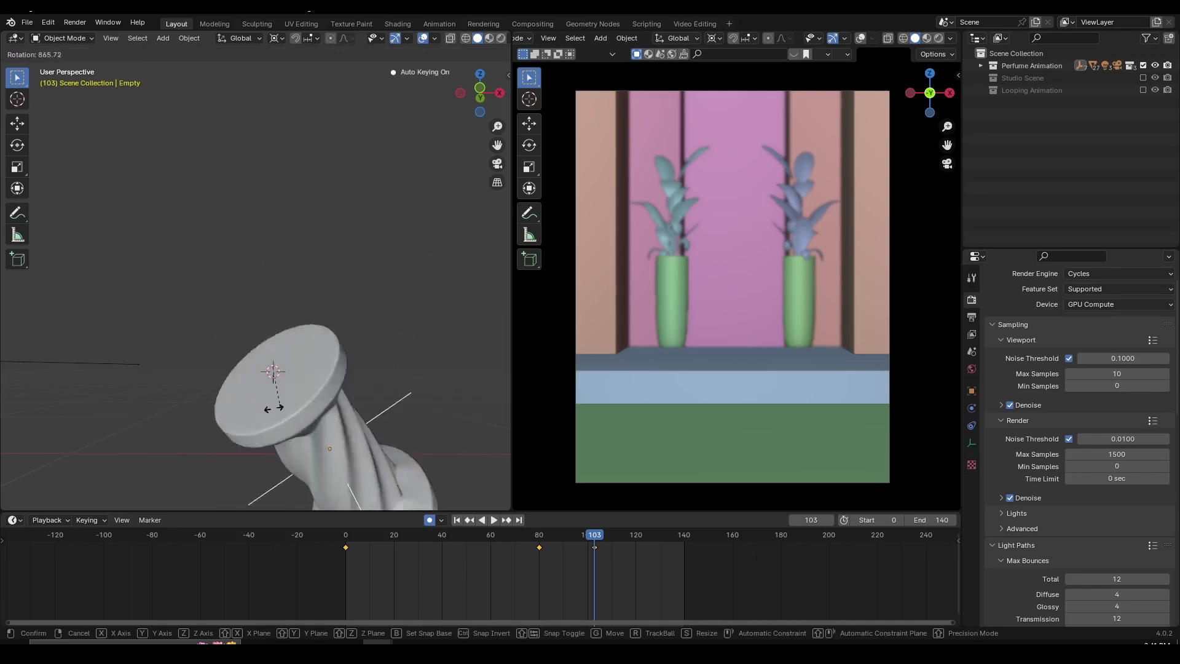
{"action": "right_click", "coordinate": [397, 333]}
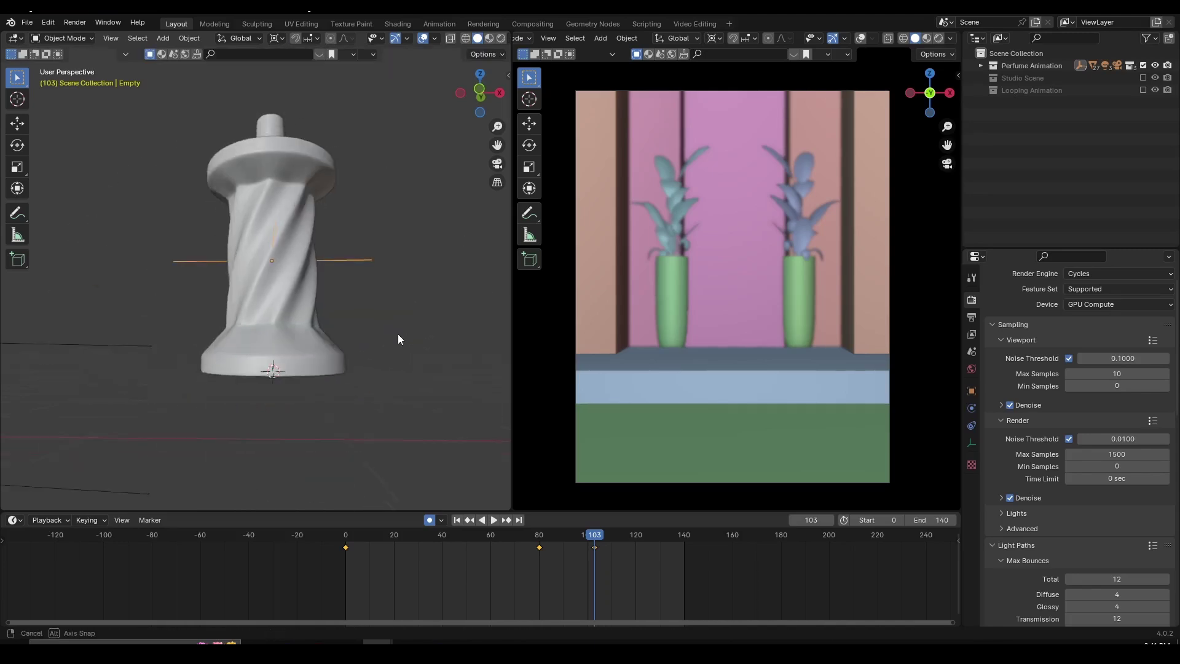
{"action": "middle_click_drag", "start_coordinate": [397, 334], "coordinate": [289, 326]}
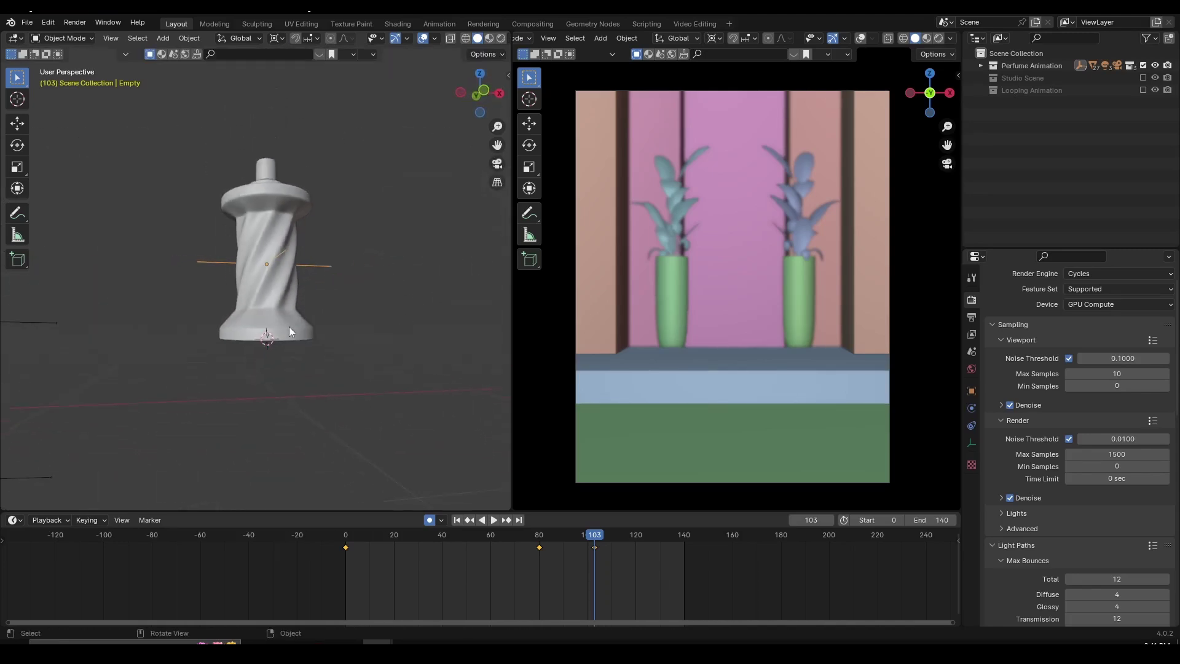
{"action": "key", "text": "r"}
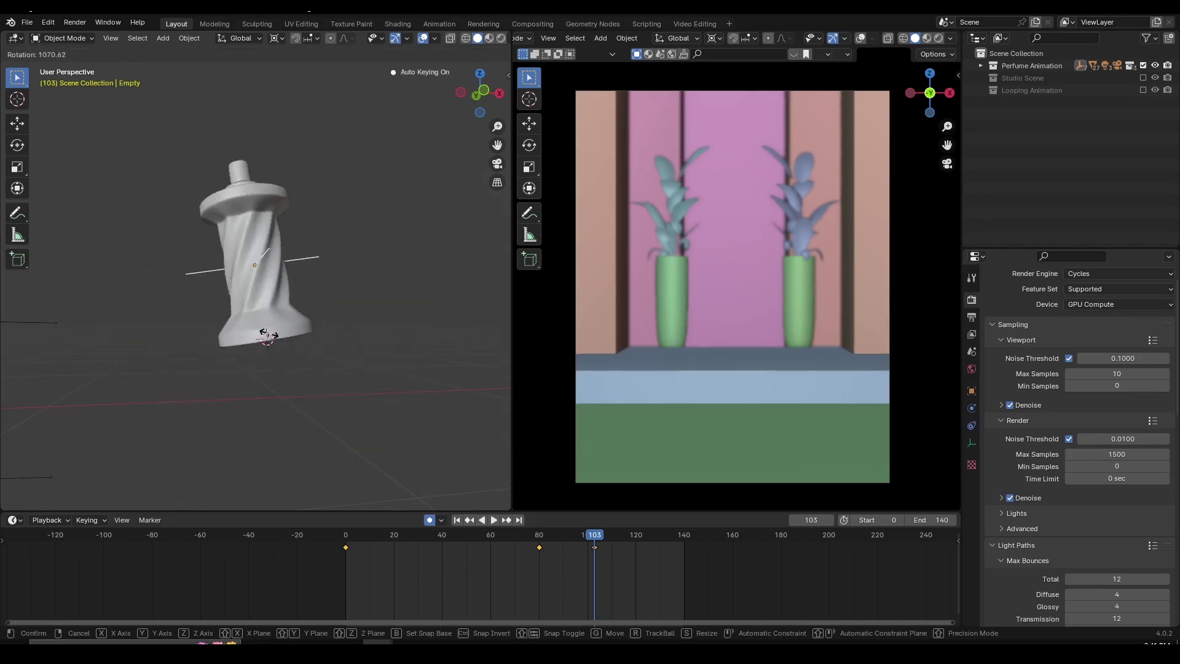
{"action": "right_click", "coordinate": [266, 332]}
{"action": "scroll", "coordinate": [248, 281], "scroll_direction": "up", "scroll_amount": 3}
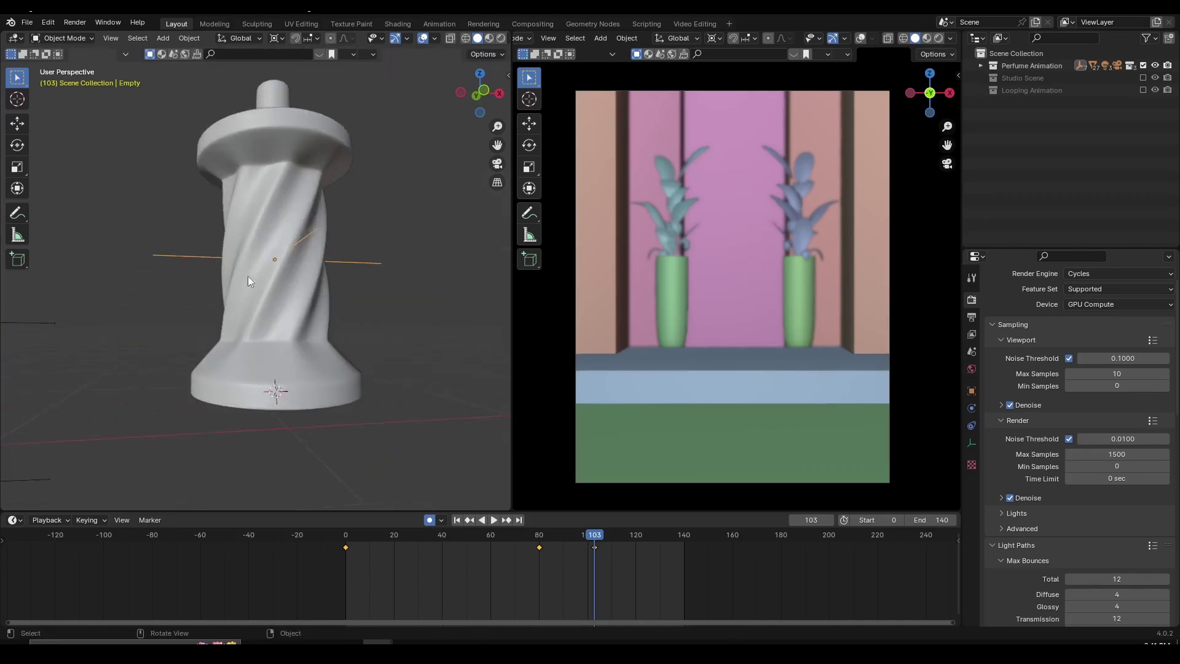
{"action": "left_click", "coordinate": [277, 38]}
{"action": "left_click", "coordinate": [306, 111]}
{"action": "middle_click_drag", "start_coordinate": [271, 264], "coordinate": [254, 288]}
{"action": "scroll", "coordinate": [288, 338], "scroll_direction": "down", "scroll_amount": 3}
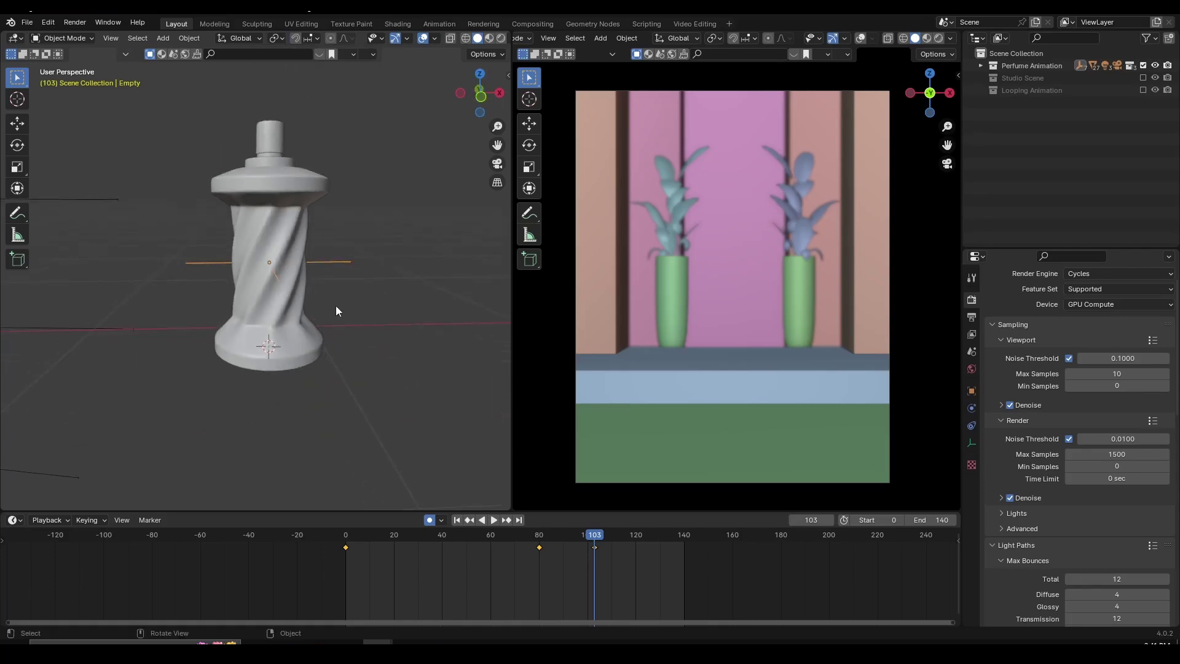
{"action": "middle_click_drag", "start_coordinate": [336, 305], "coordinate": [363, 177]}
{"action": "middle_click_drag", "start_coordinate": [227, 274], "coordinate": [360, 262]}
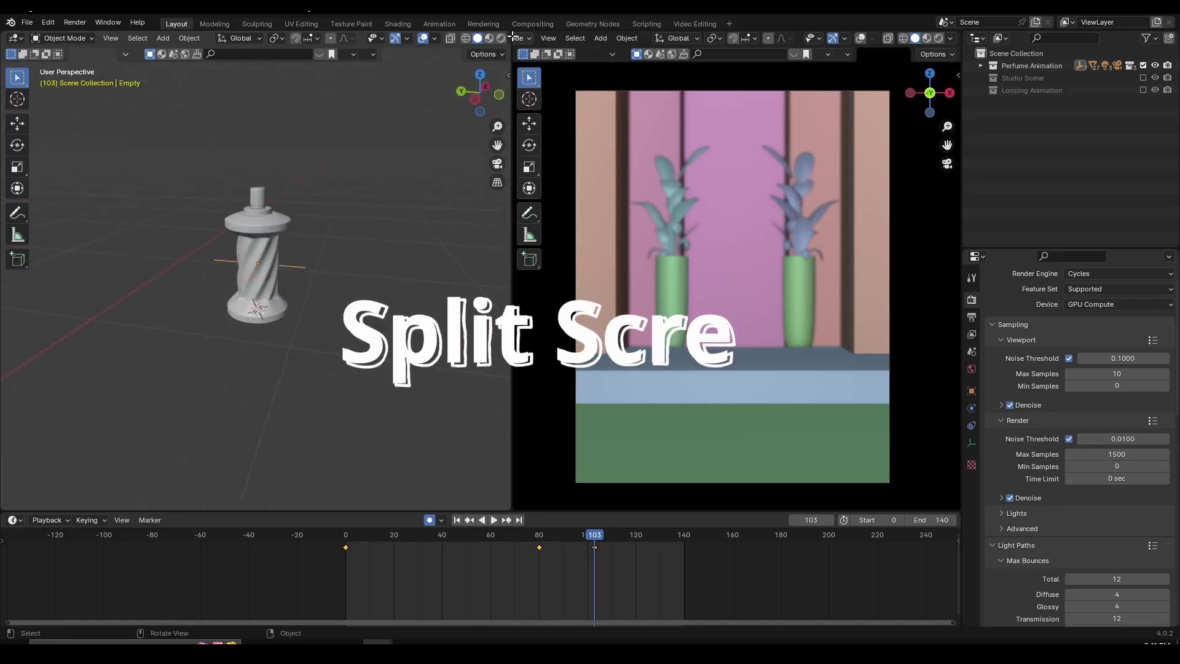
Step: Merge the two viewports into one, enable overlays and look through the scene camera
{"action": "left_click_drag", "start_coordinate": [514, 34], "coordinate": [410, 93]}
{"action": "scroll", "coordinate": [393, 166], "scroll_direction": "down", "scroll_amount": 3}
{"action": "middle_click_drag", "start_coordinate": [392, 176], "coordinate": [415, 227]}
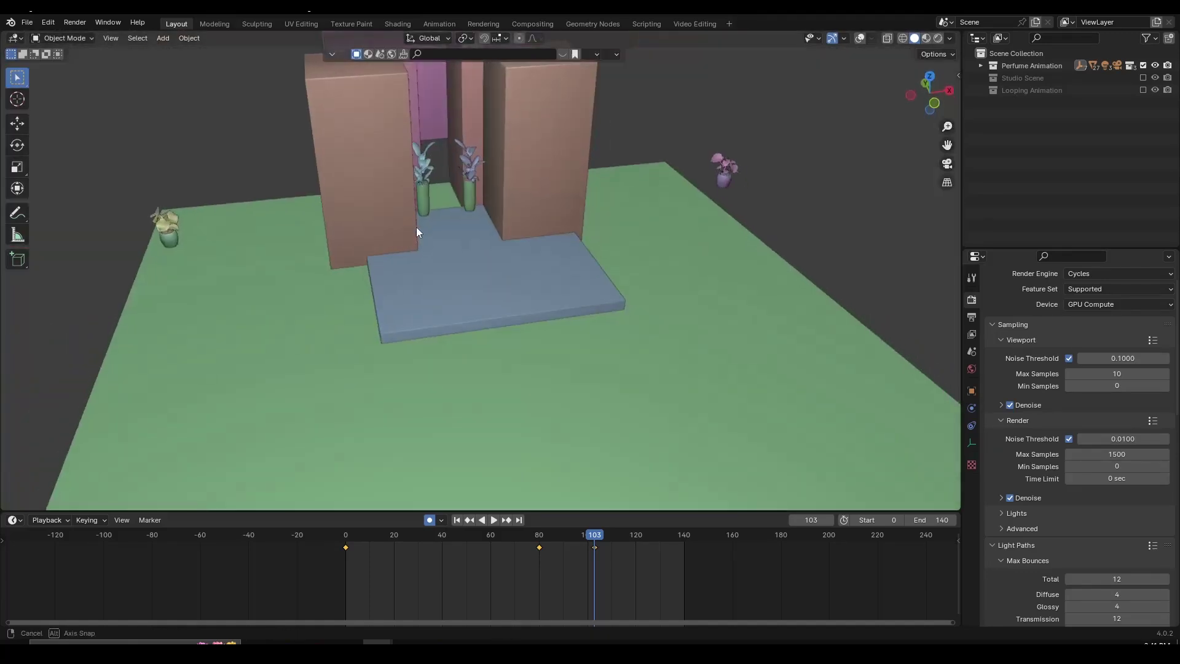
{"action": "scroll", "coordinate": [416, 227], "scroll_direction": "down", "scroll_amount": 4}
{"action": "middle_click_drag", "start_coordinate": [449, 286], "coordinate": [460, 295]}
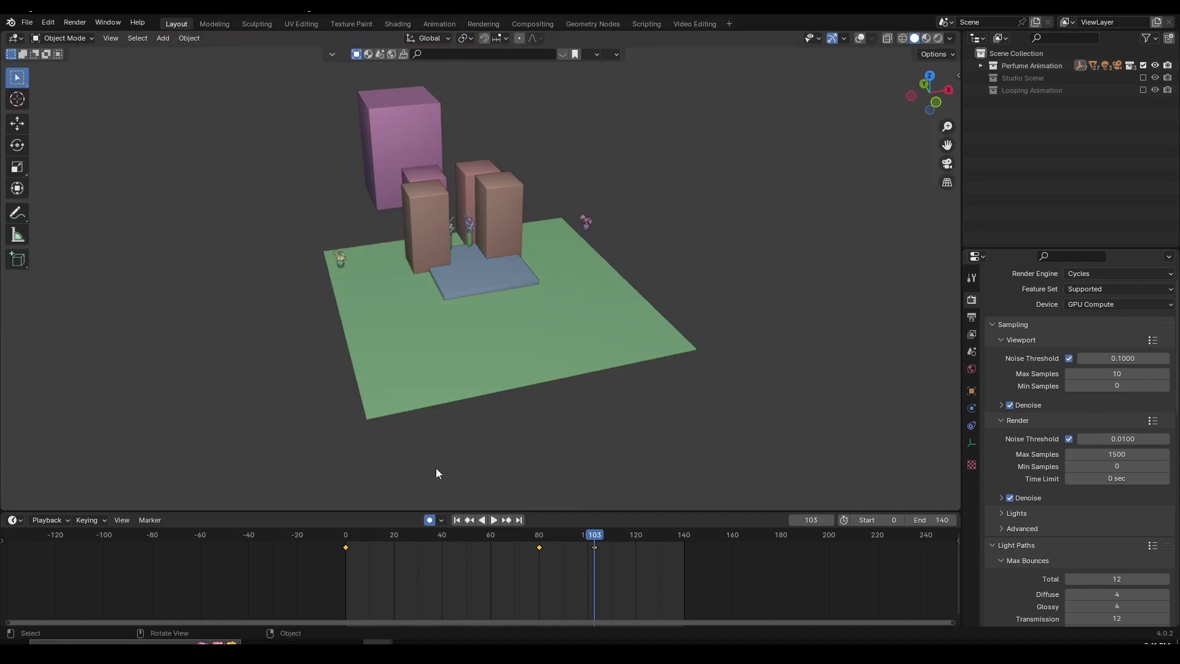
{"action": "middle_click_drag", "start_coordinate": [184, 238], "coordinate": [548, 230]}
{"action": "scroll", "coordinate": [549, 227], "scroll_direction": "up", "scroll_amount": 4}
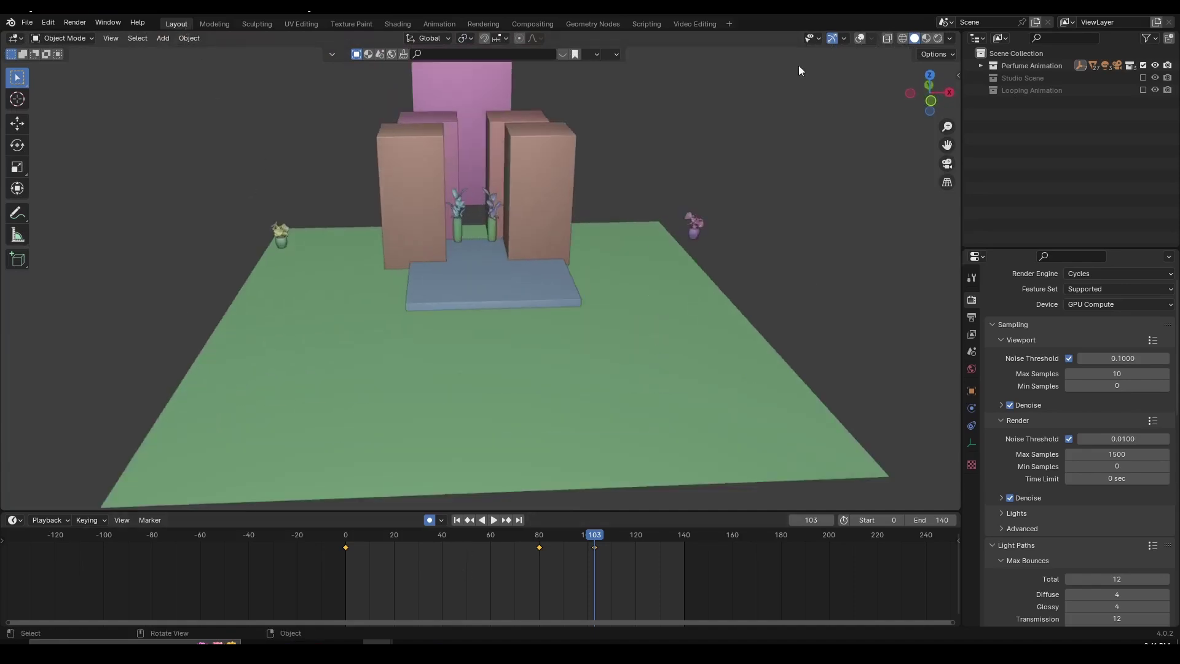
{"action": "left_click", "coordinate": [858, 38]}
{"action": "key", "text": "KP_0"}
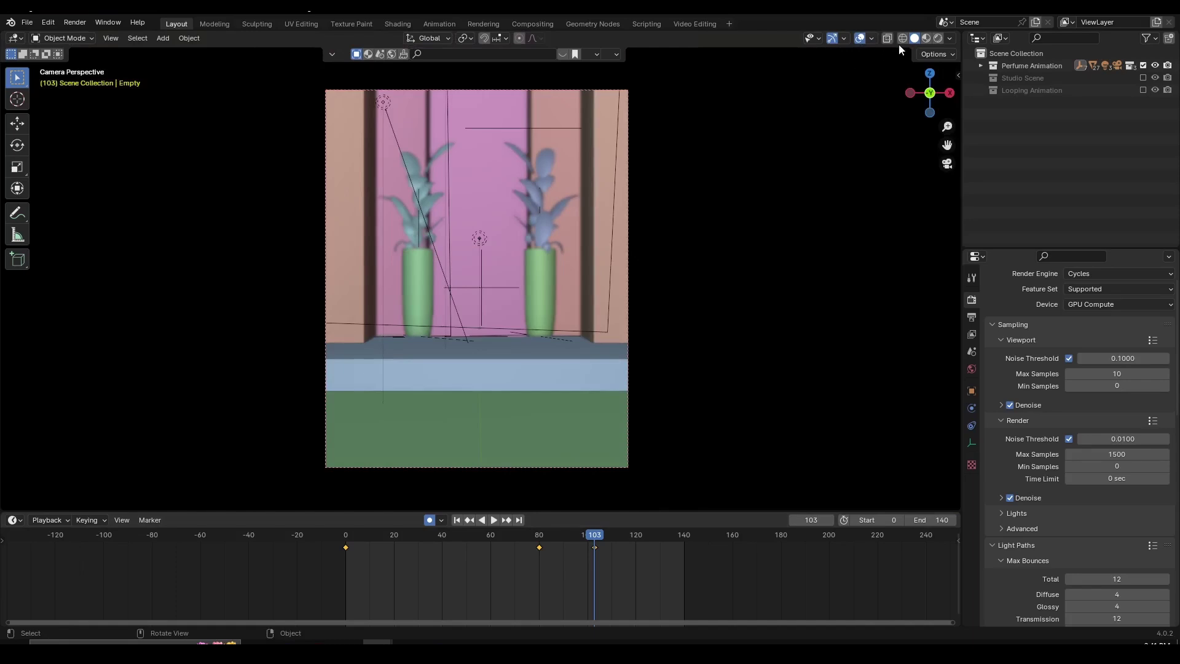
Step: Turn off depth of field in the viewport shading settings
{"action": "left_click", "coordinate": [953, 39]}
{"action": "left_click", "coordinate": [883, 333]}
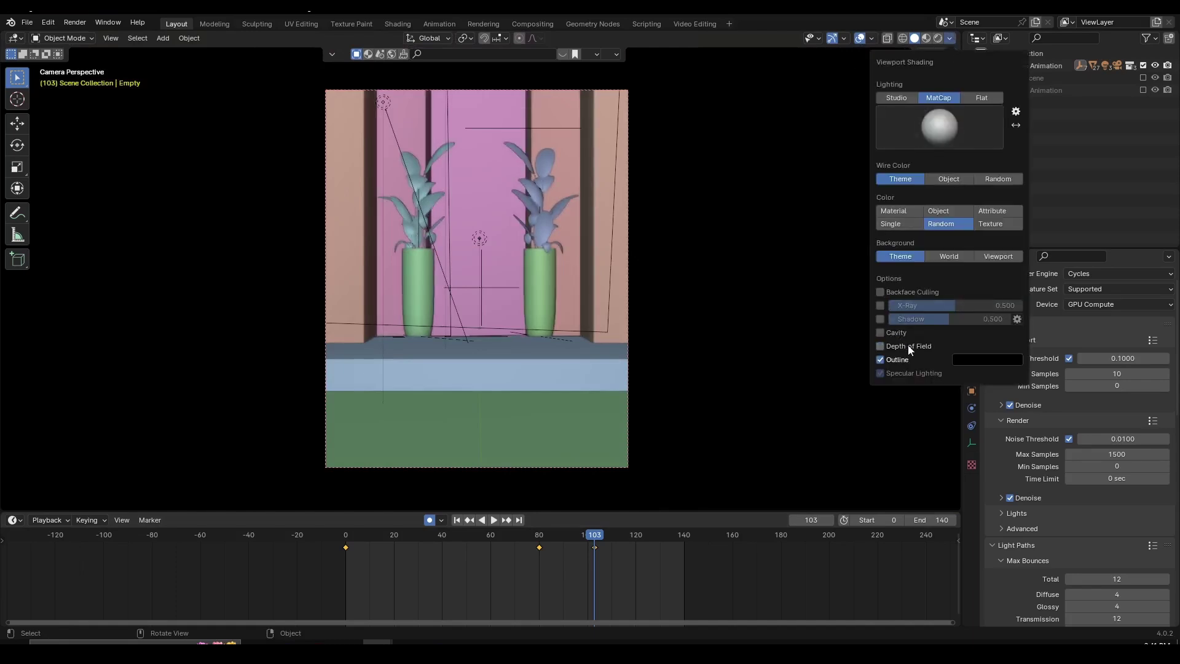
{"action": "scroll", "coordinate": [356, 265], "scroll_direction": "up", "scroll_amount": 2}
Step: Select the left wall Cube.004 and turn off Auto Keying after cancelling trial moves
{"action": "left_click", "coordinate": [311, 246]}
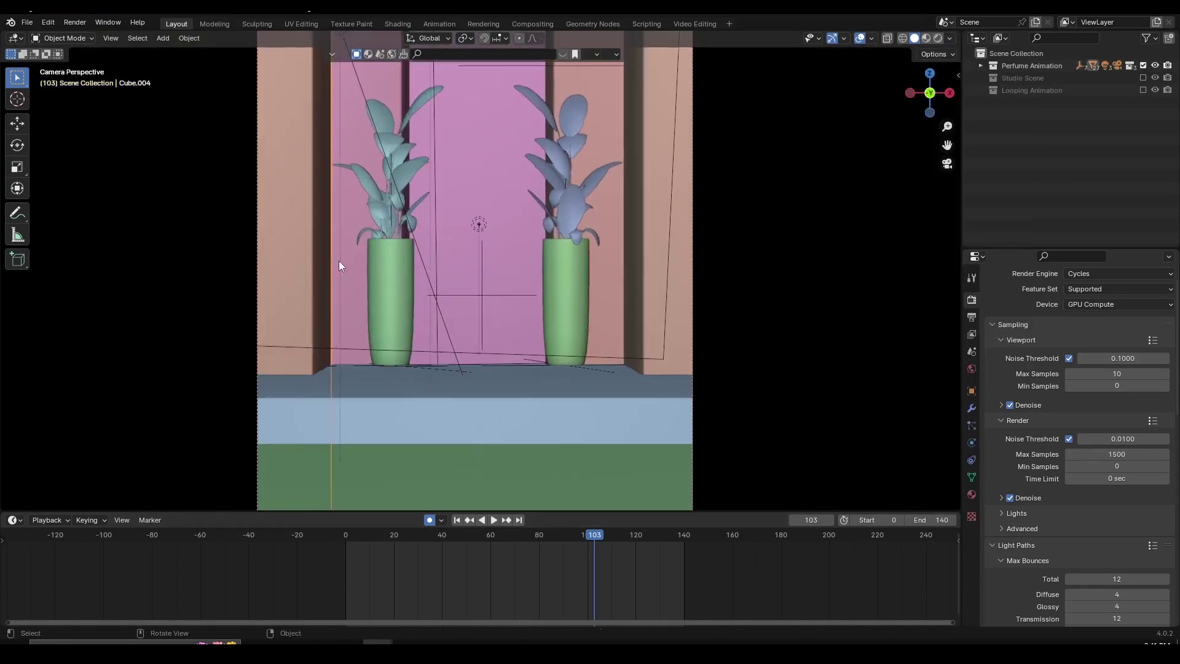
{"action": "key", "text": "g"}
{"action": "key", "text": "x"}
{"action": "right_click", "coordinate": [422, 335]}
{"action": "left_click", "coordinate": [430, 520]}
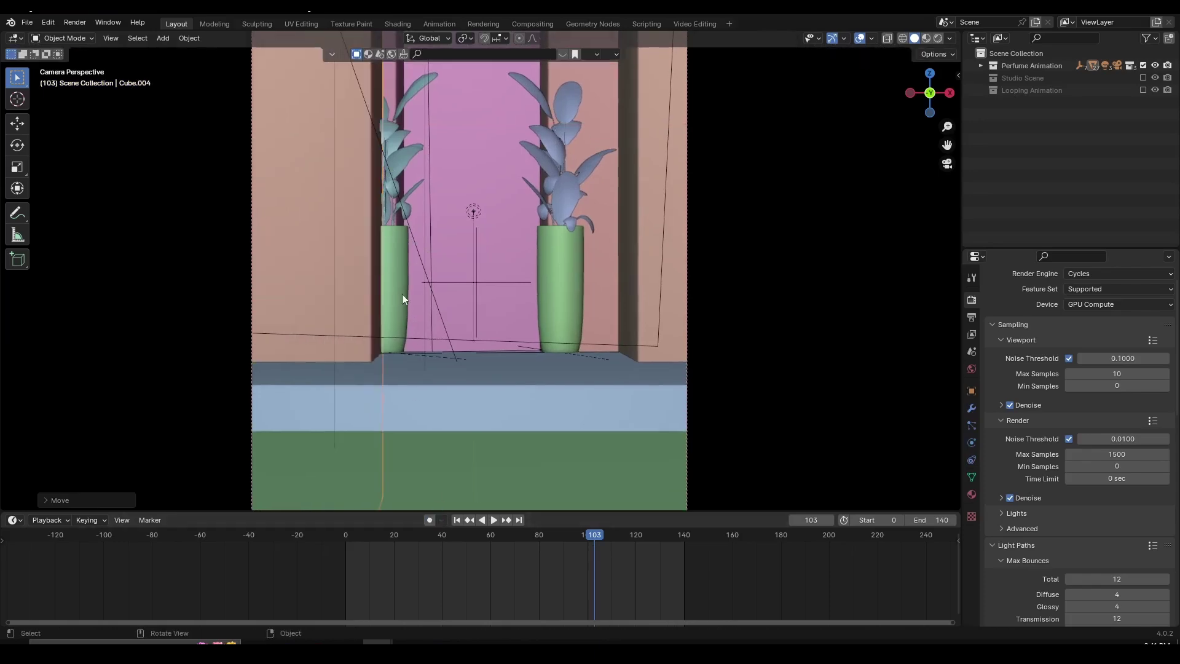
{"action": "key", "text": "g"}
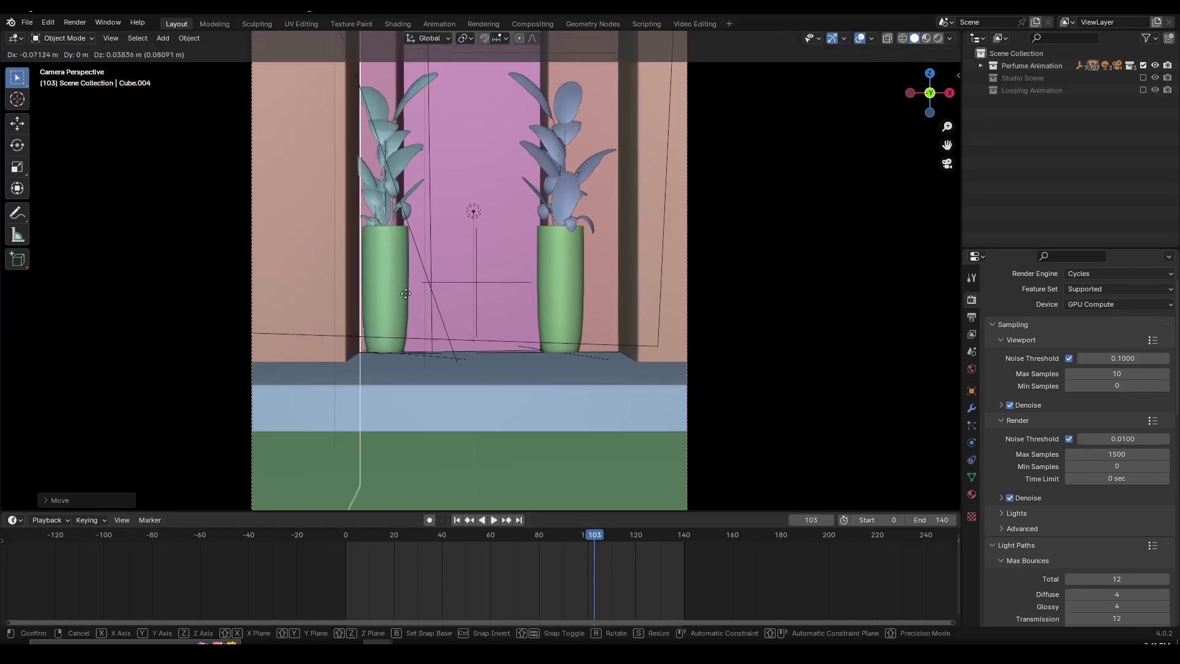
{"action": "key", "text": "Escape"}
{"action": "key", "text": "g"}
{"action": "right_click", "coordinate": [415, 283]}
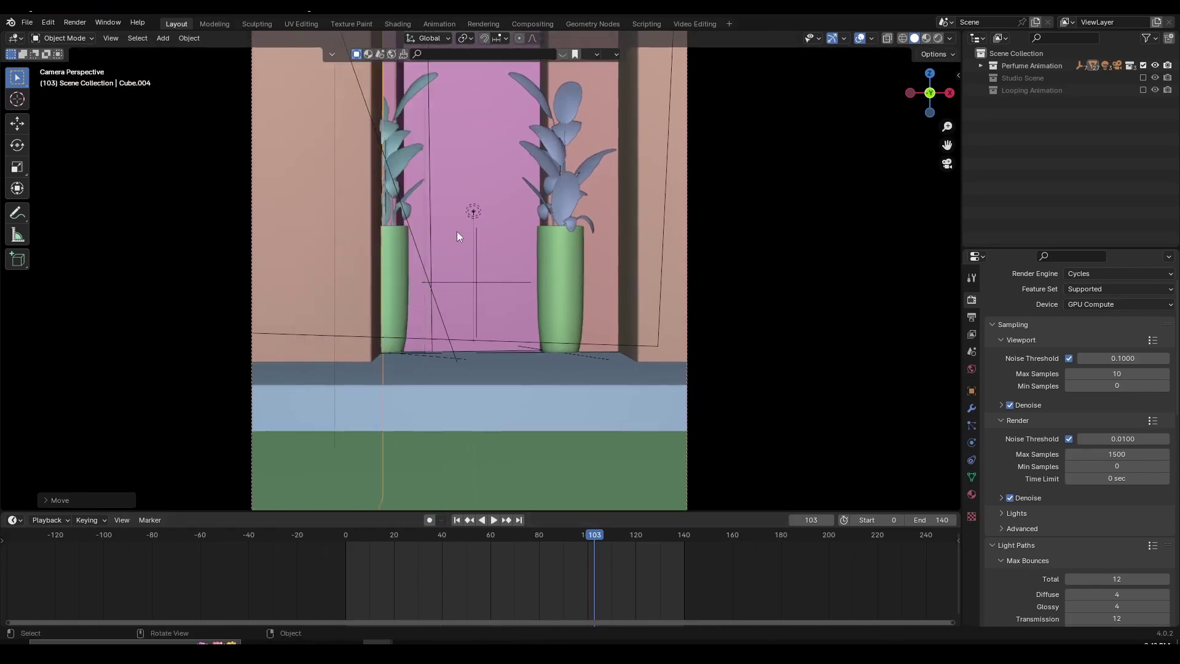
{"action": "middle_click_drag", "start_coordinate": [457, 198], "coordinate": [500, 307]}
{"action": "scroll", "coordinate": [490, 271], "scroll_direction": "up", "scroll_amount": 4}
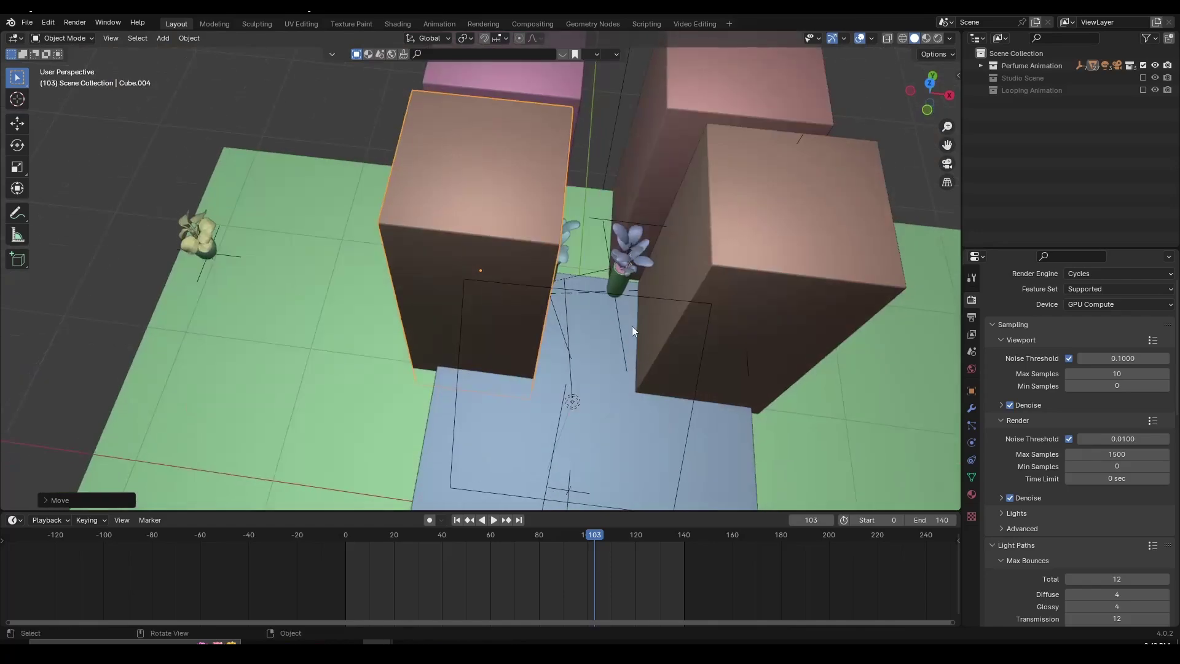
Step: Reposition Cube.004 with X, Y and X axis moves, then check it through the camera
{"action": "key", "text": "g"}
{"action": "key", "text": "x"}
{"action": "left_click", "coordinate": [568, 332]}
{"action": "middle_click_drag", "start_coordinate": [561, 334], "coordinate": [546, 367]}
{"action": "key", "text": "g"}
{"action": "key", "text": "y"}
{"action": "left_click", "coordinate": [469, 346]}
{"action": "key", "text": "g"}
{"action": "key", "text": "x"}
{"action": "left_click", "coordinate": [548, 365]}
{"action": "key", "text": "KP_0"}
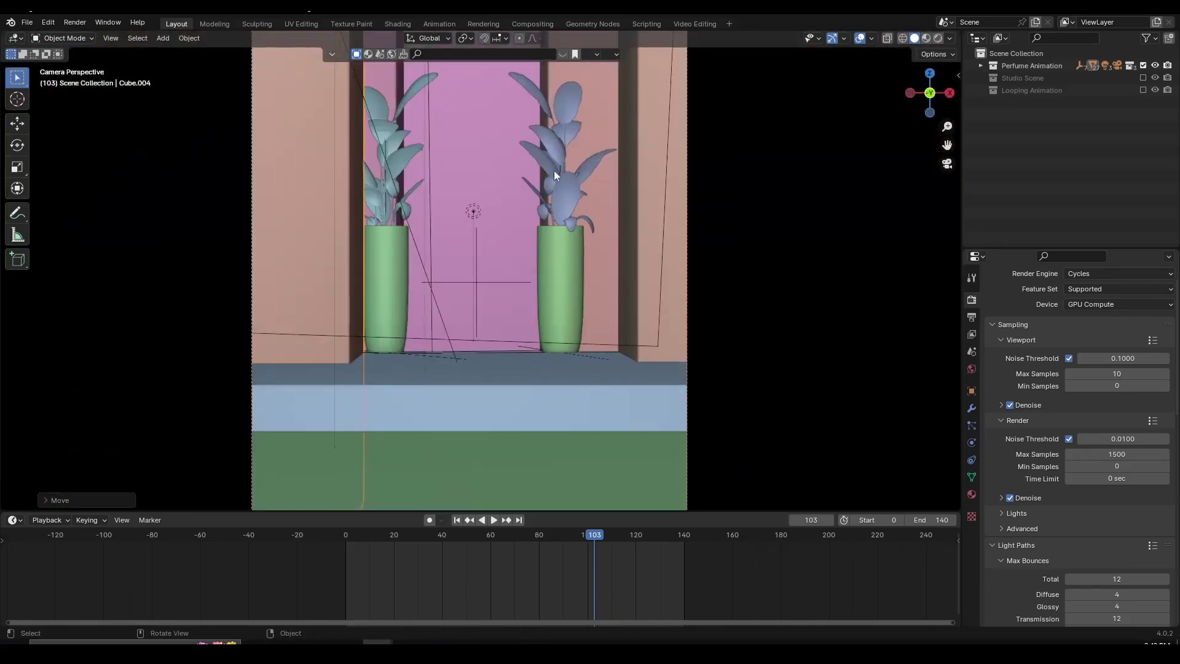
{"action": "middle_click_drag", "start_coordinate": [556, 171], "coordinate": [434, 223]}
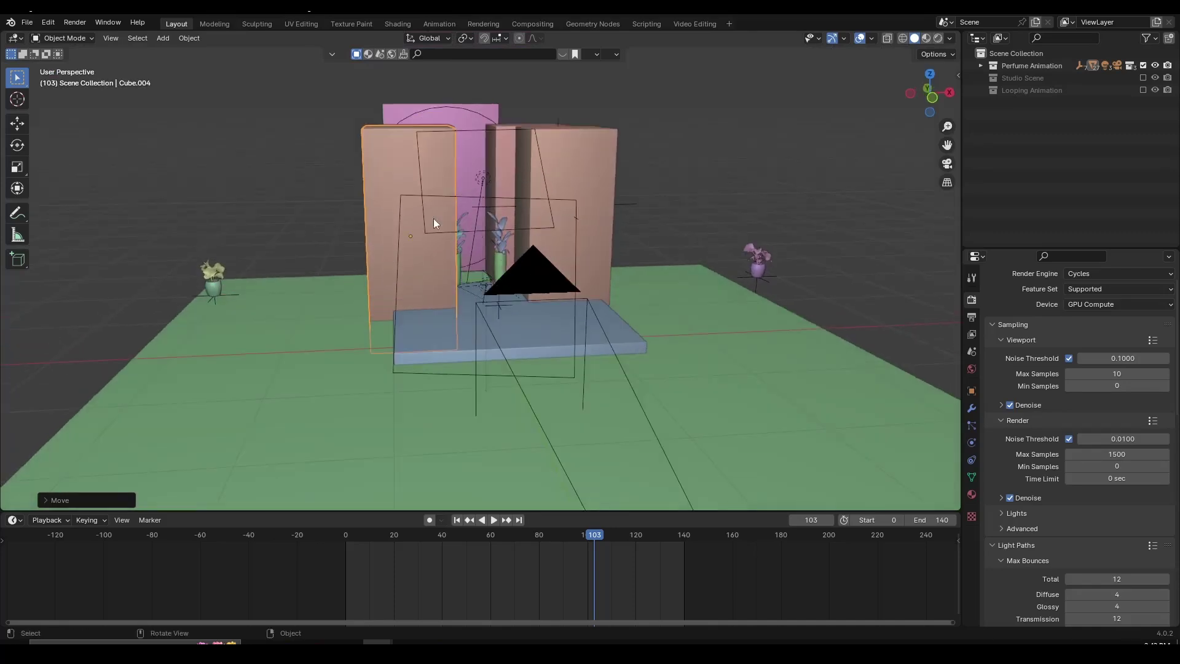
Step: Split the viewport vertically and set the right view to look through the camera
{"action": "right_click", "coordinate": [452, 31]}
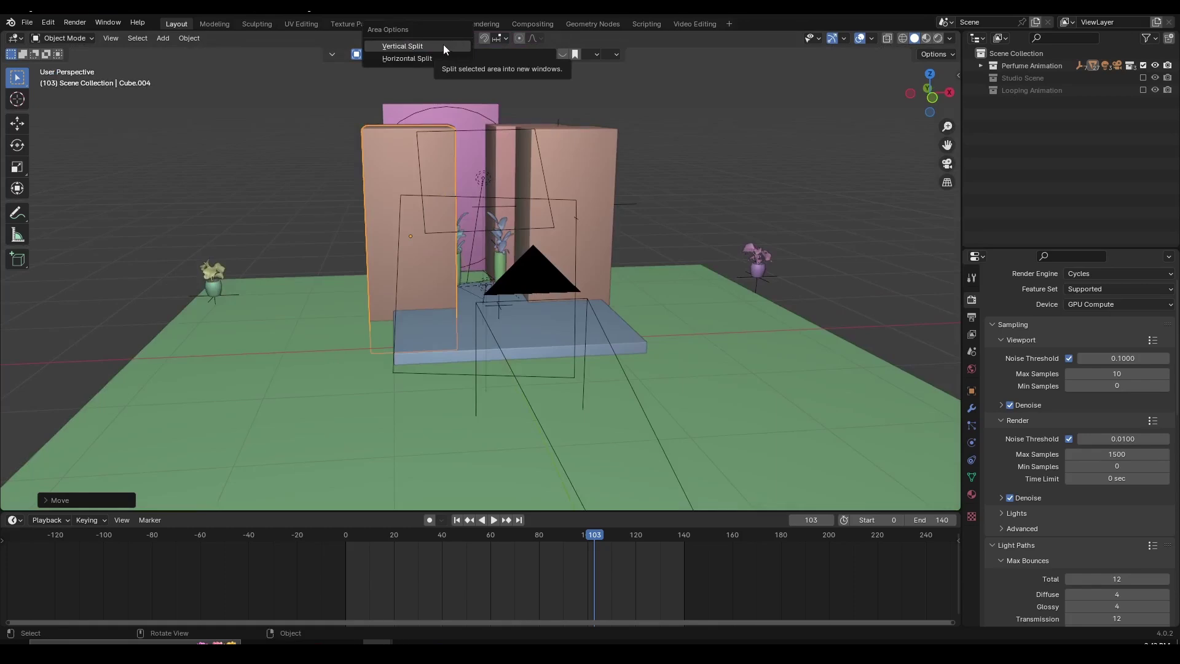
{"action": "left_click", "coordinate": [444, 47]}
{"action": "left_click", "coordinate": [460, 86]}
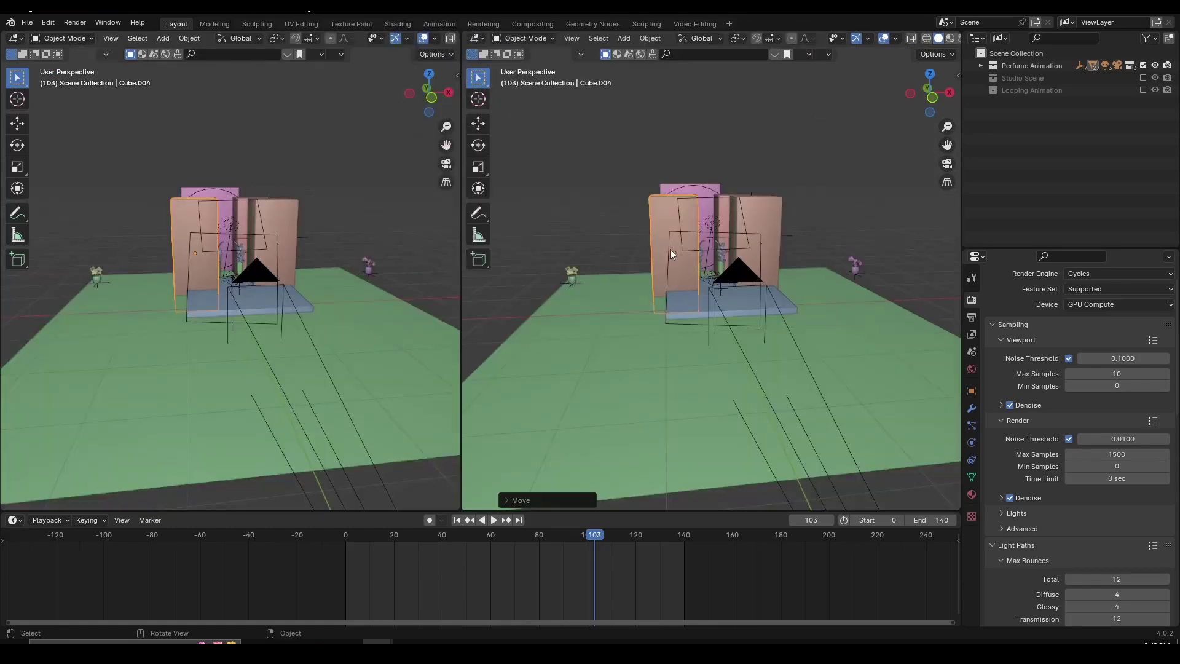
{"action": "middle_click_drag", "start_coordinate": [764, 324], "coordinate": [737, 285]}
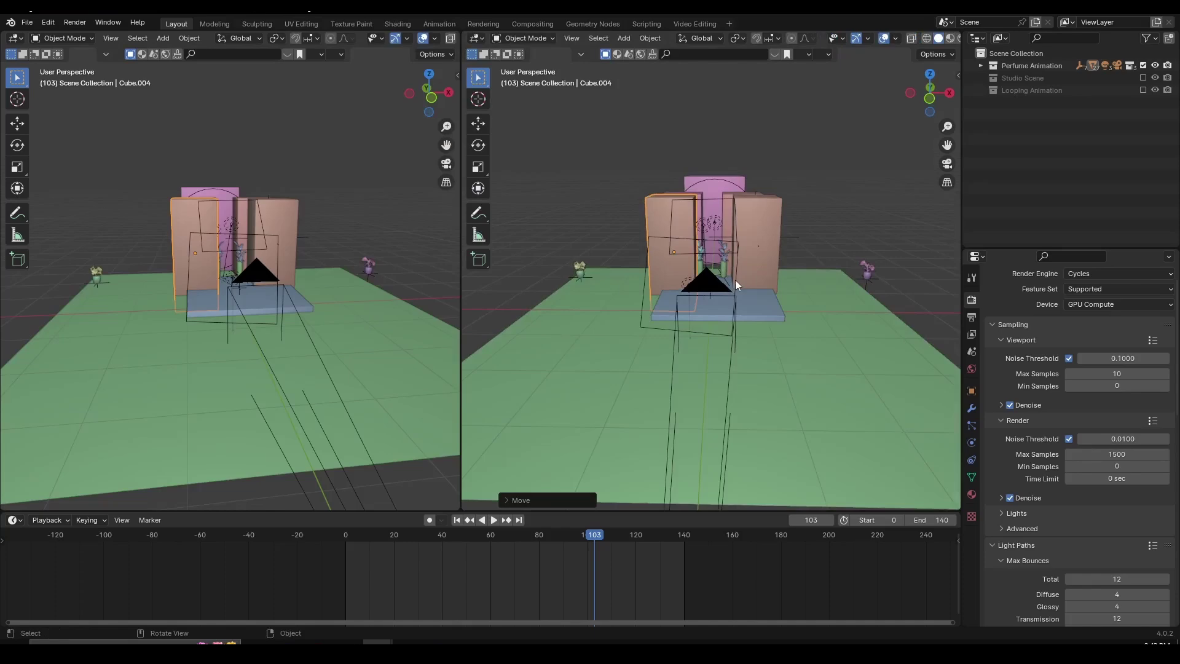
{"action": "key", "text": "KP_0"}
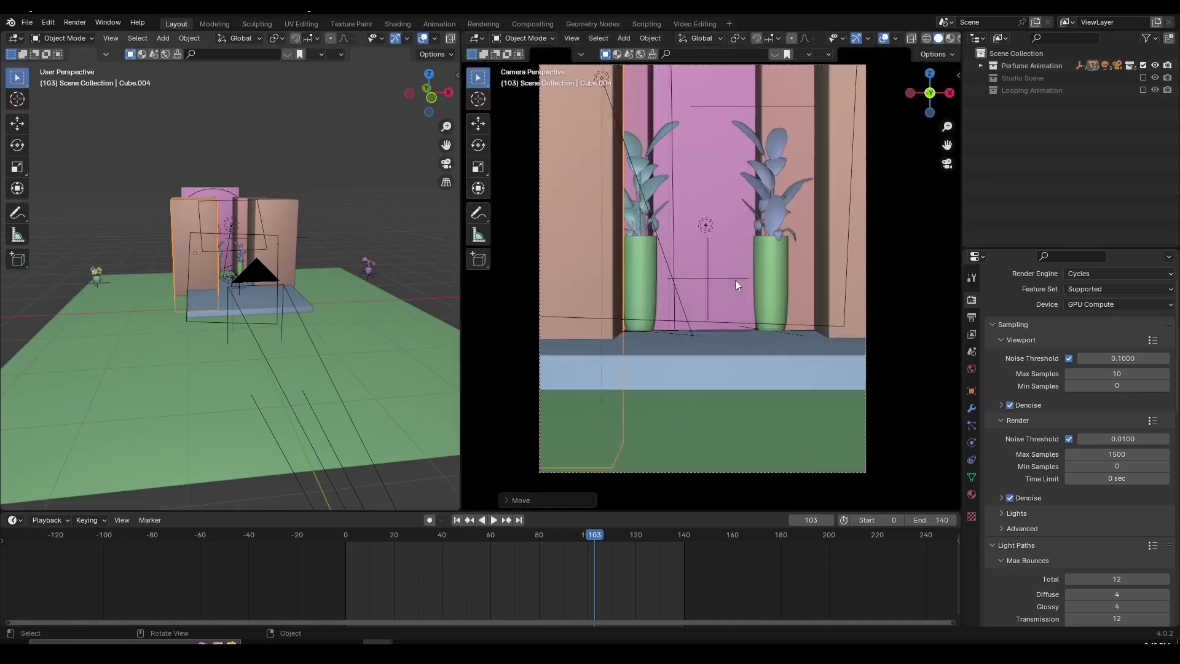
Step: In the left view, nudge the left wall Cube.004 further, including along Y
{"action": "middle_click_drag", "start_coordinate": [176, 287], "coordinate": [279, 344]}
{"action": "key", "text": "g"}
{"action": "middle_click_drag", "start_coordinate": [280, 344], "coordinate": [281, 352]}
{"action": "left_click", "coordinate": [277, 350]}
{"action": "scroll", "coordinate": [276, 351], "scroll_direction": "up", "scroll_amount": 4}
{"action": "key", "text": "g"}
{"action": "left_click", "coordinate": [281, 352]}
{"action": "middle_click_drag", "start_coordinate": [378, 378], "coordinate": [277, 370]}
Step: Move the Gobo 1.001 light and the DOF empty to new positions
{"action": "left_click", "coordinate": [344, 363]}
{"action": "key", "text": "g"}
{"action": "left_click", "coordinate": [345, 362]}
{"action": "left_click", "coordinate": [276, 386]}
{"action": "key", "text": "g"}
{"action": "left_click", "coordinate": [293, 363]}
Step: Select the wall box Cube.005 and shift it left along the X axis
{"action": "middle_click_drag", "start_coordinate": [278, 226], "coordinate": [277, 306], "text": "shift"}
{"action": "left_click", "coordinate": [254, 223]}
{"action": "left_click", "coordinate": [306, 201]}
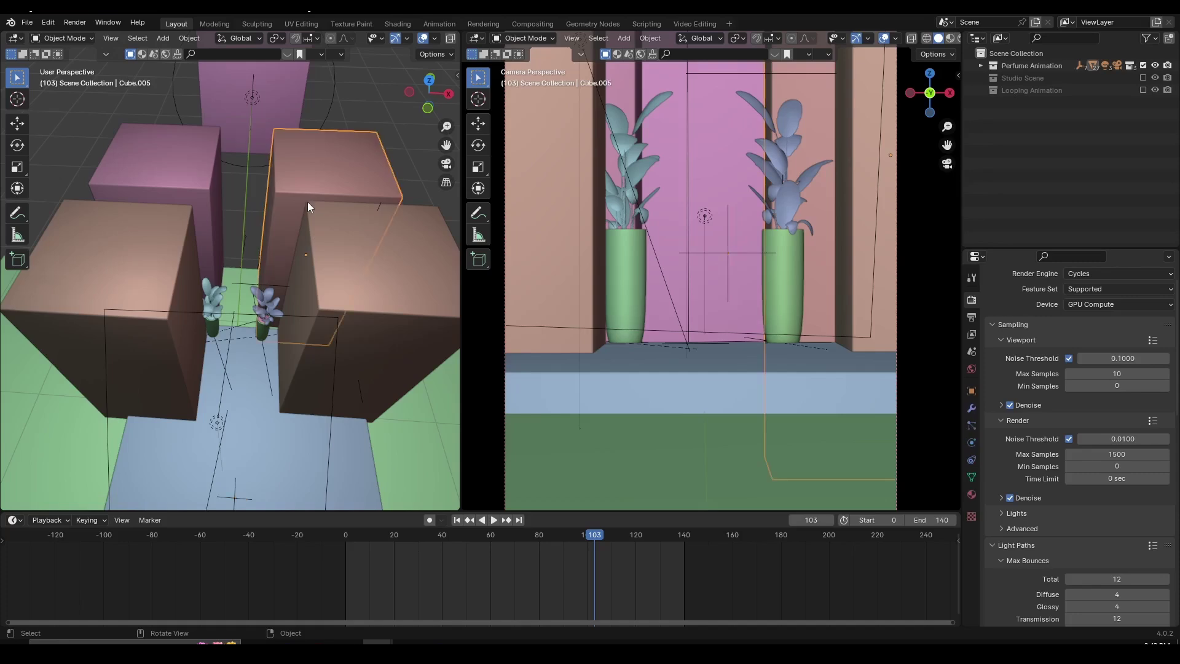
{"action": "middle_click_drag", "start_coordinate": [307, 202], "coordinate": [322, 209]}
{"action": "scroll", "coordinate": [762, 277], "scroll_direction": "down", "scroll_amount": 2}
{"action": "key", "text": "g"}
{"action": "key", "text": "x"}
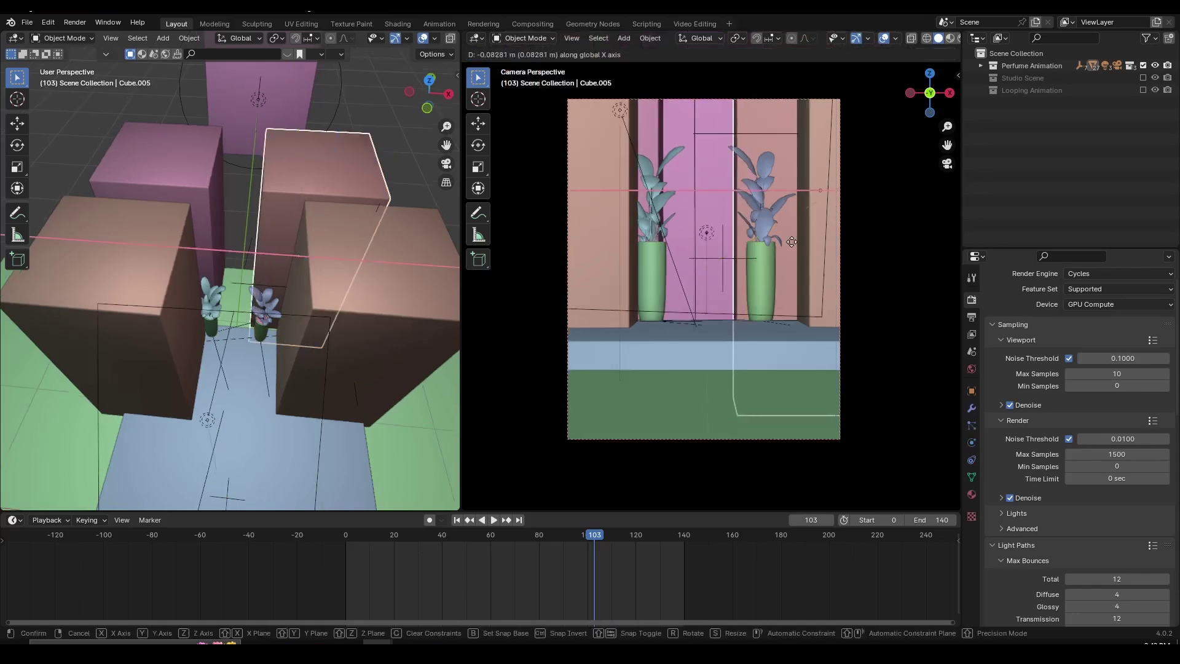
{"action": "left_click", "coordinate": [663, 292]}
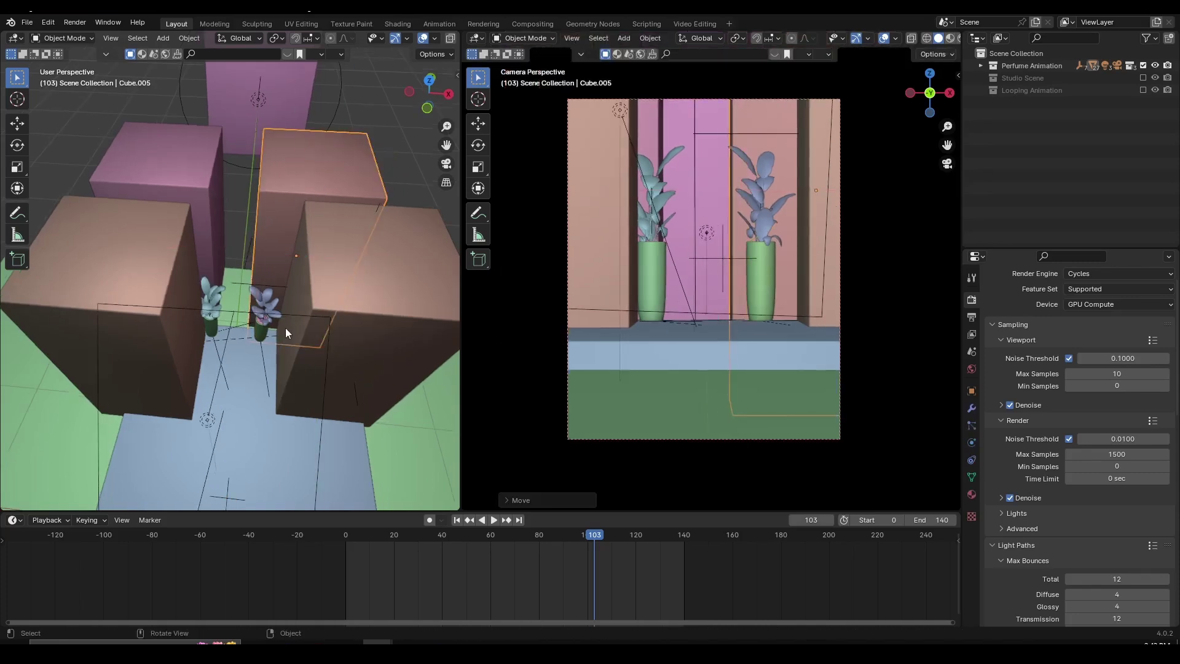
{"action": "middle_click_drag", "start_coordinate": [285, 331], "coordinate": [244, 378]}
{"action": "scroll", "coordinate": [244, 378], "scroll_direction": "down", "scroll_amount": 4}
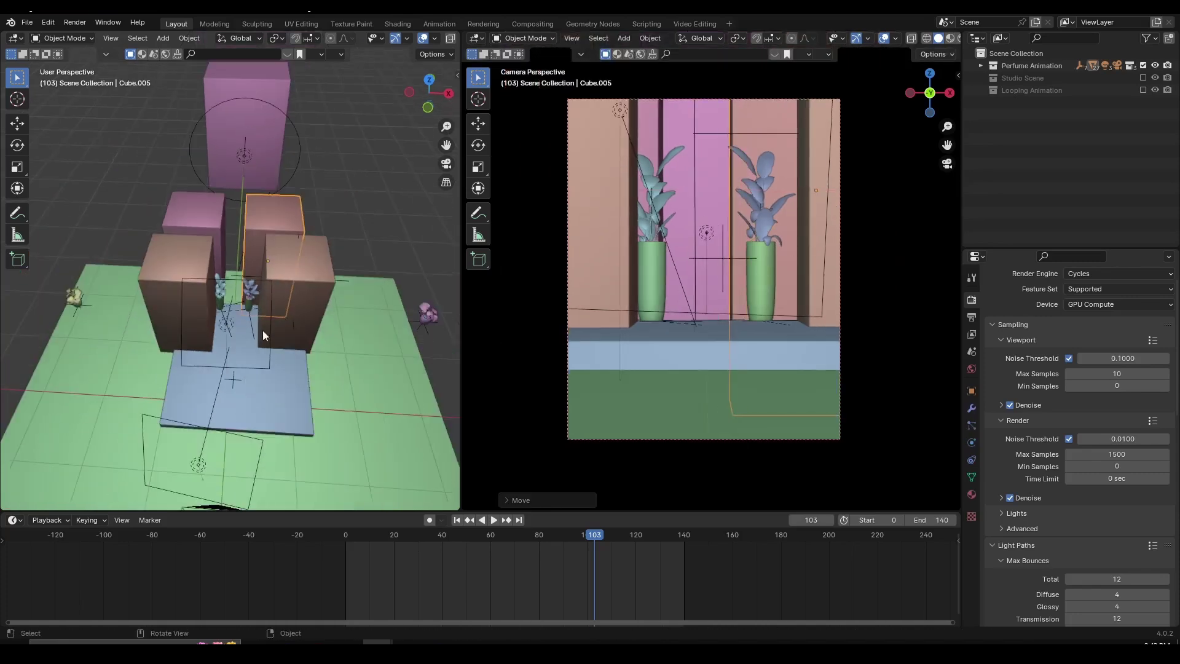
{"action": "middle_click_drag", "start_coordinate": [263, 330], "coordinate": [266, 268]}
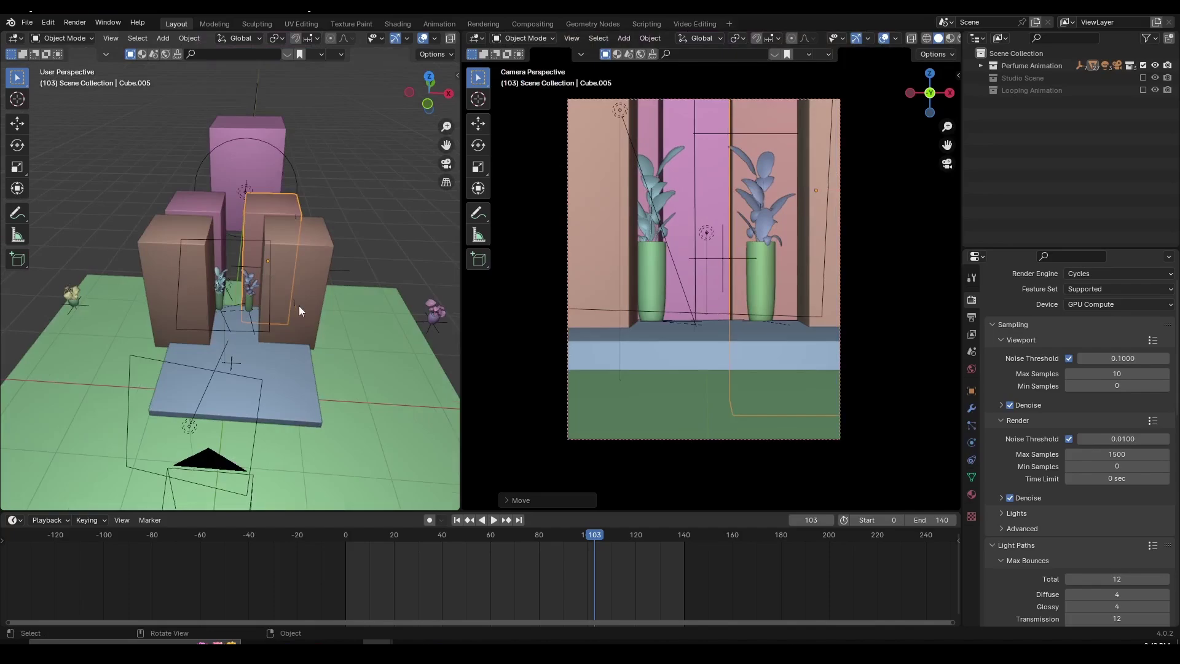
{"action": "scroll", "coordinate": [537, 313], "scroll_direction": "up", "scroll_amount": 1}
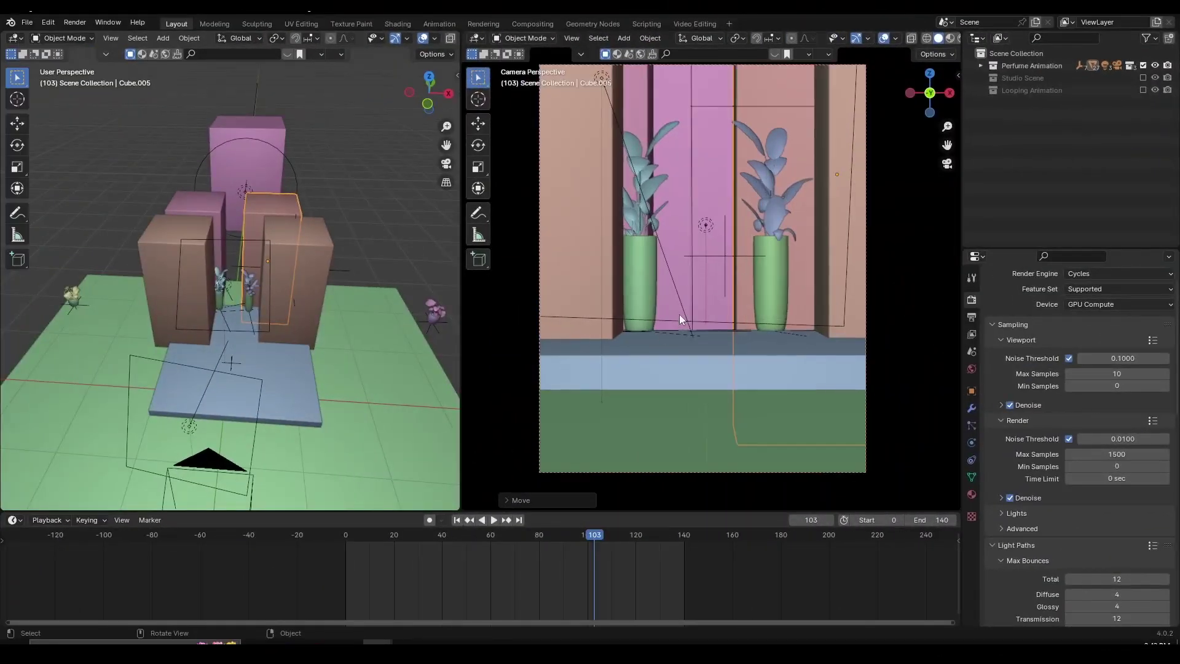
{"action": "middle_click_drag", "start_coordinate": [538, 313], "coordinate": [533, 334], "text": "shift"}
Step: Fit the camera frame in view and play the animation, stopping at frame 34
{"action": "key", "text": "Home"}
{"action": "key", "text": "space"}
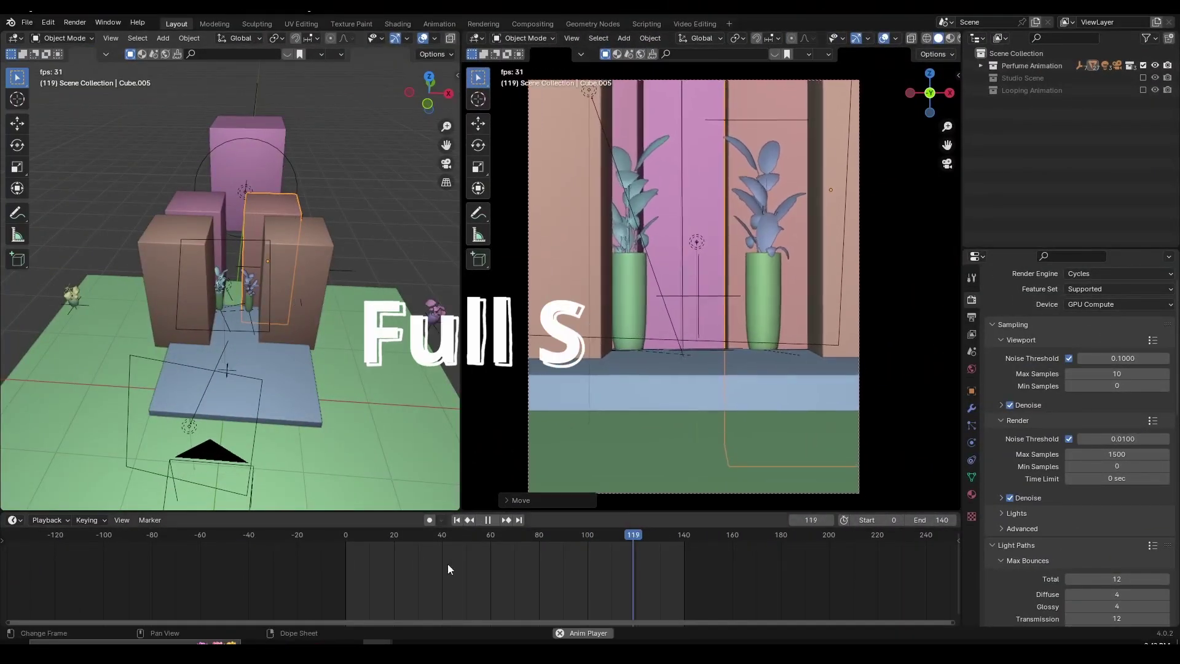
{"action": "key", "text": "space"}
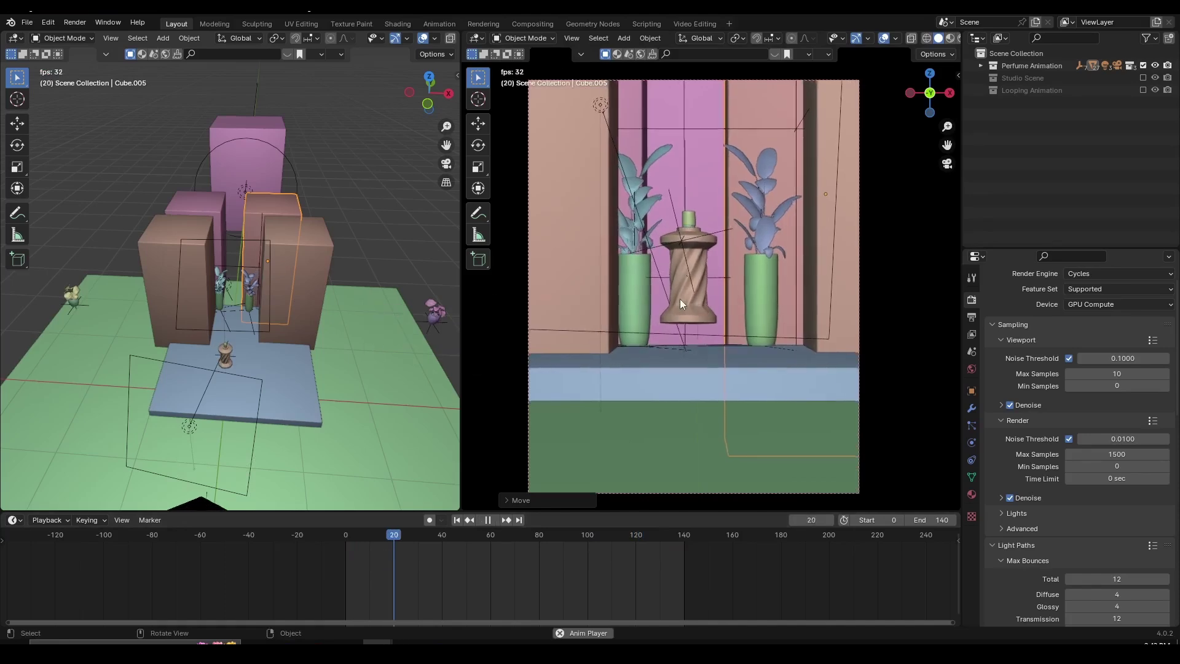
{"action": "scroll", "coordinate": [679, 299], "scroll_direction": "up", "scroll_amount": 5}
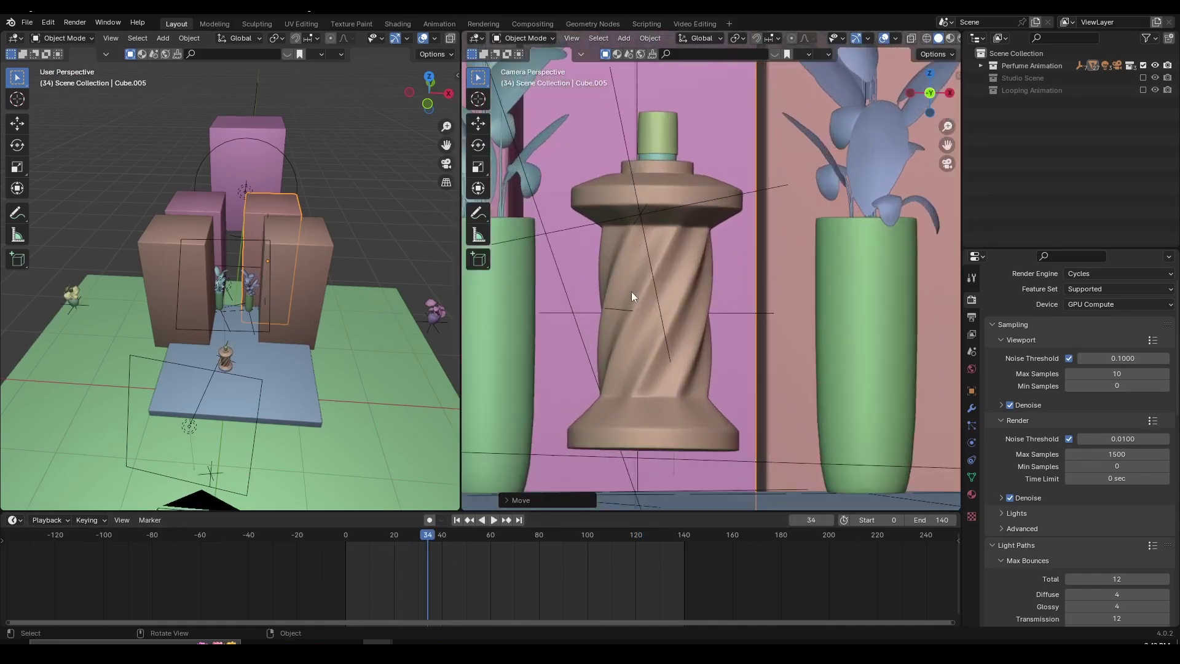
{"action": "scroll", "coordinate": [633, 298], "scroll_direction": "down", "scroll_amount": 4}
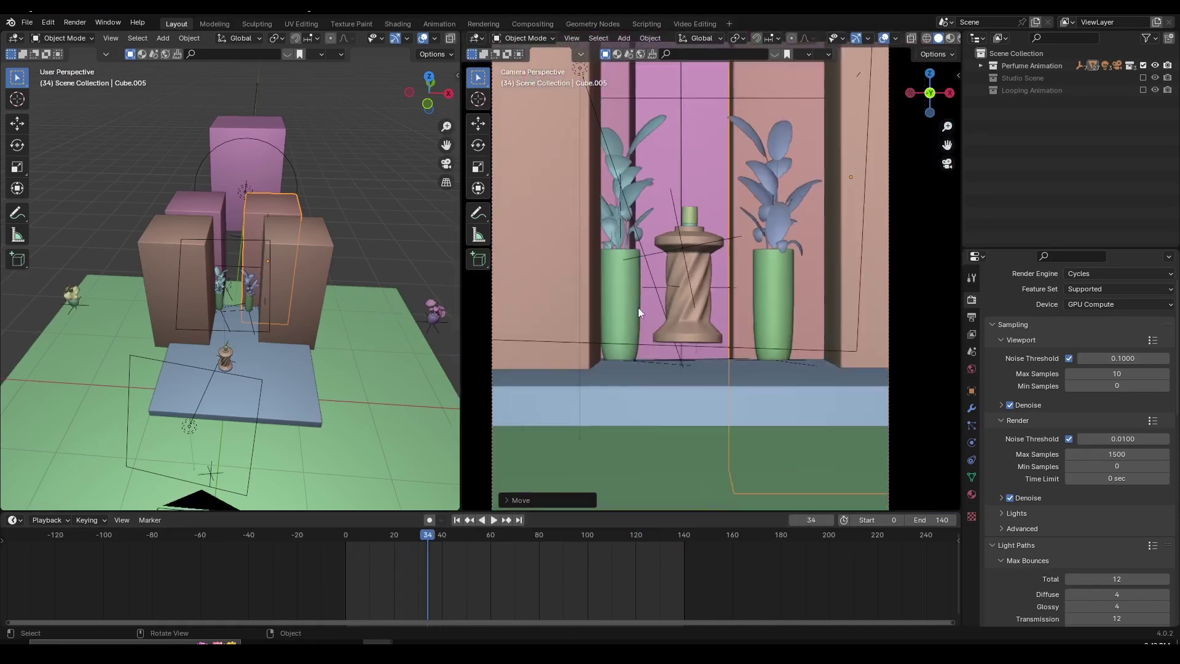
{"action": "key", "text": "Home"}
Step: Widen the camera view panel and zoom out
{"action": "mouse_move", "coordinate": [460, 51]}
{"action": "left_mouse_down"}
{"action": "mouse_move", "coordinate": [429, 50]}
{"action": "mouse_move", "coordinate": [481, 49]}
{"action": "left_mouse_up"}
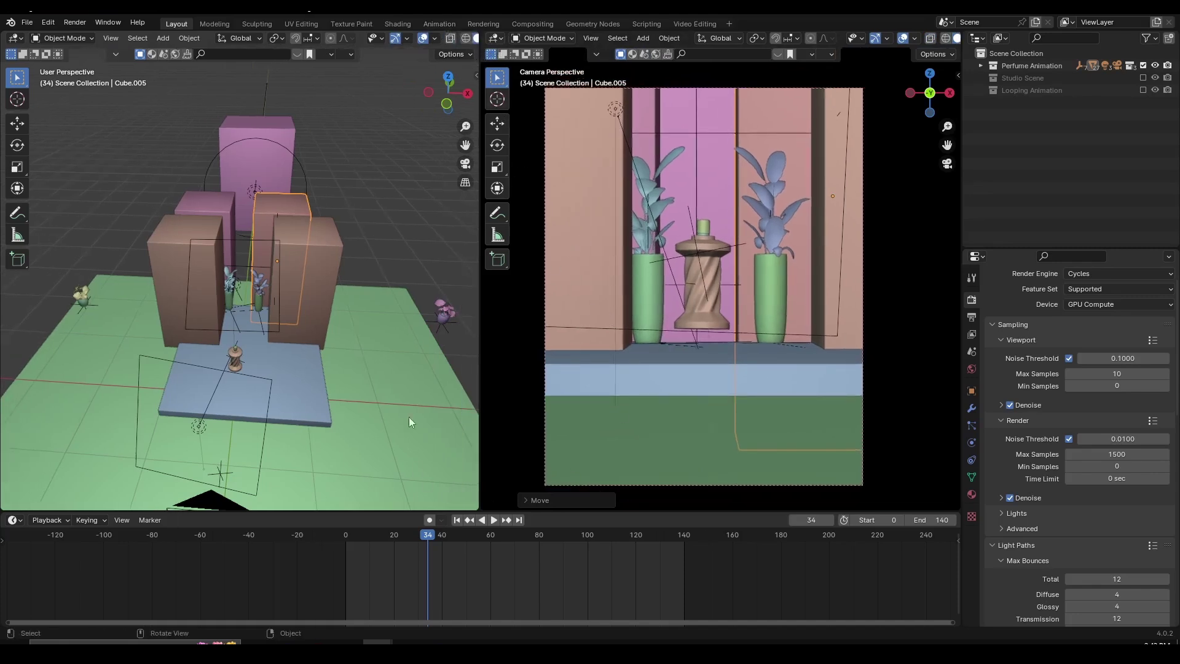
{"action": "scroll", "coordinate": [710, 306], "scroll_direction": "down", "scroll_amount": 2}
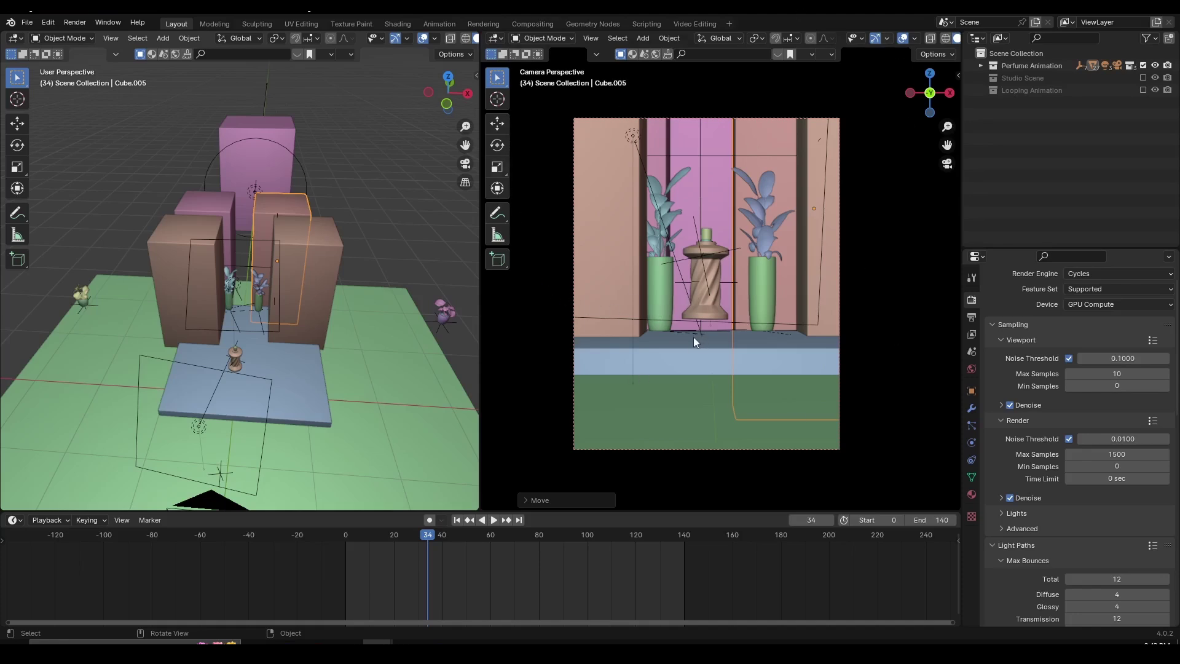
{"action": "key", "text": "ctrl+space"}
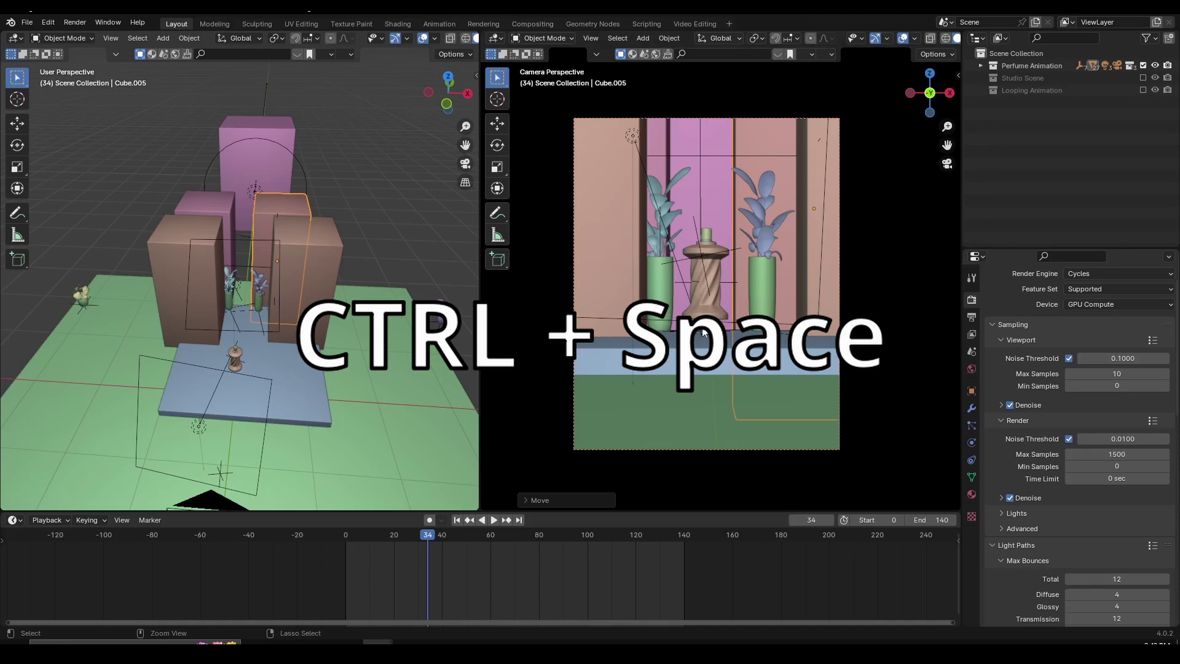
Step: Maximize the camera view and play the rotation, stopping at frames 31 and 46, then restore the layout
{"action": "key", "text": "ctrl+space"}
{"action": "key", "text": "Home"}
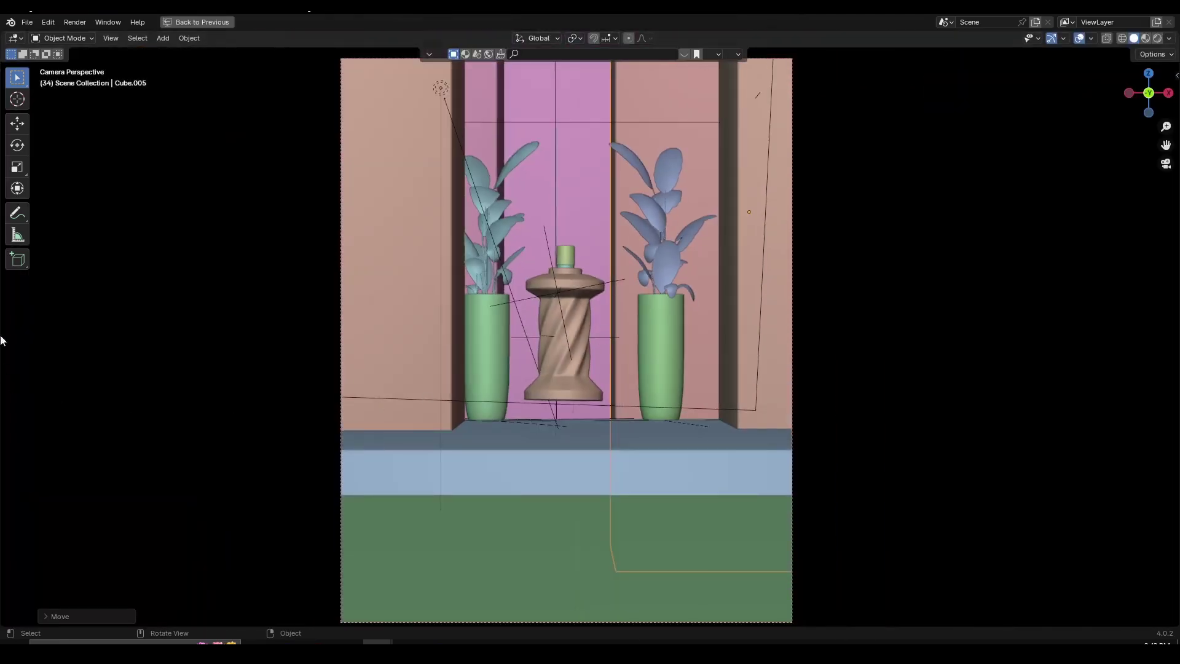
{"action": "key", "text": "space"}
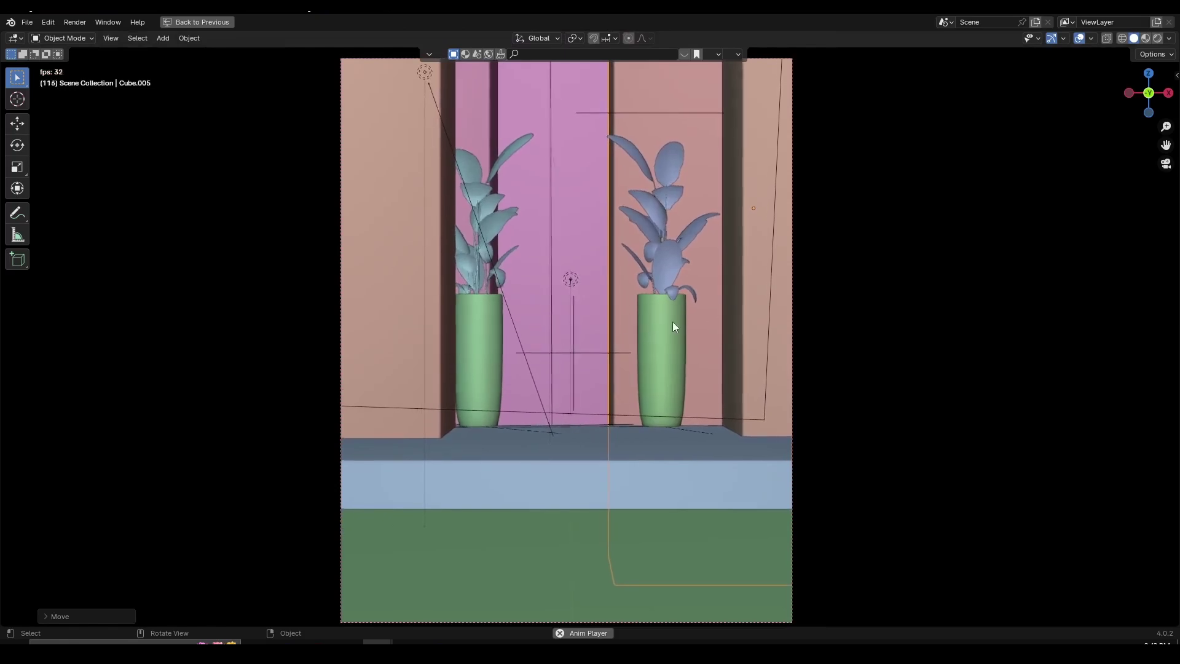
{"action": "key", "text": "space"}
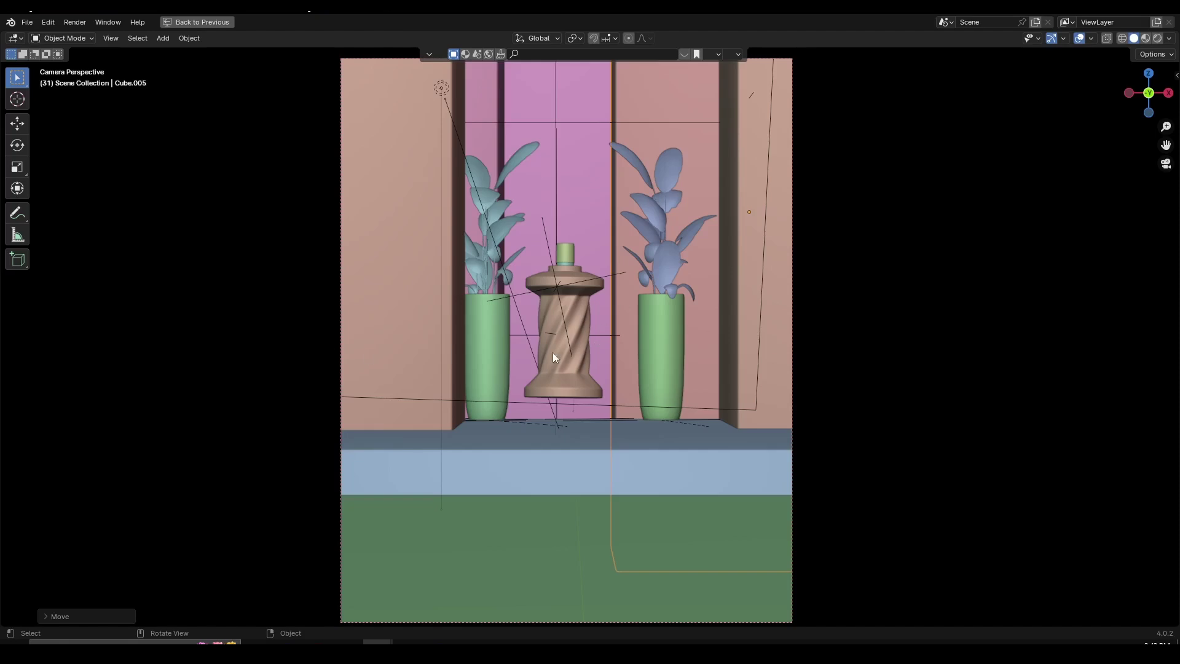
{"action": "key", "text": "space"}
{"action": "key", "text": "space"}
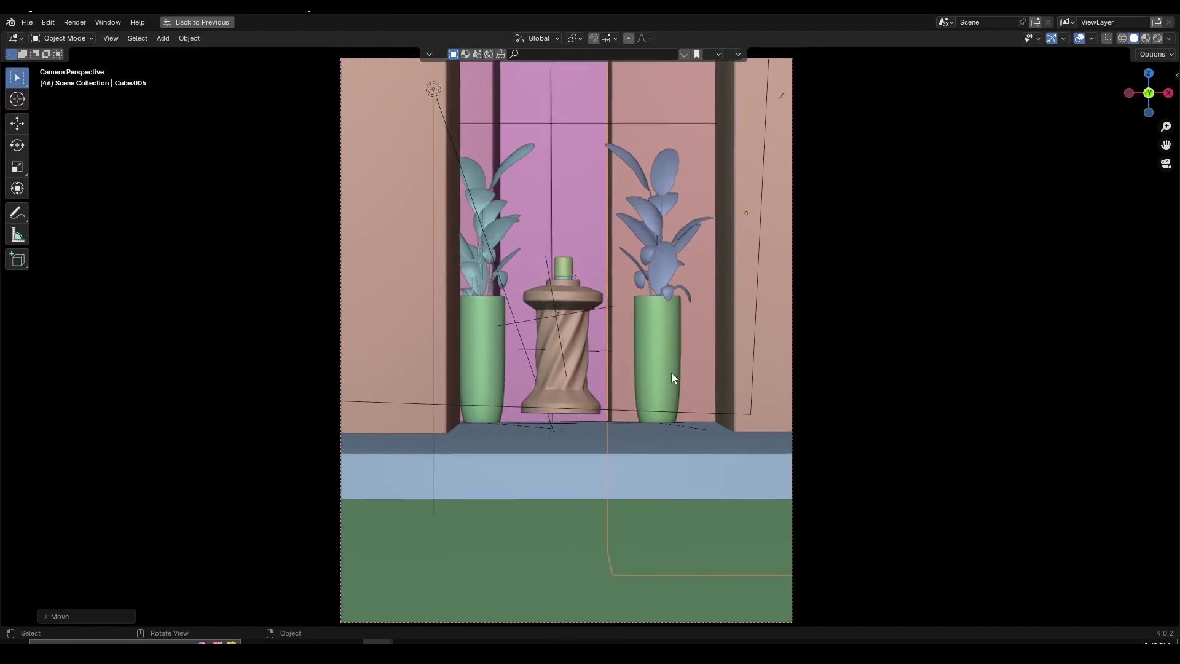
{"action": "left_click", "coordinate": [183, 24]}
Step: Toggle maximize on the camera view, timeline and perspective view, returning to the normal layout
{"action": "key", "text": "ctrl+space"}
{"action": "key", "text": "ctrl+space"}
{"action": "key", "text": "ctrl+space"}
{"action": "key", "text": "ctrl+space"}
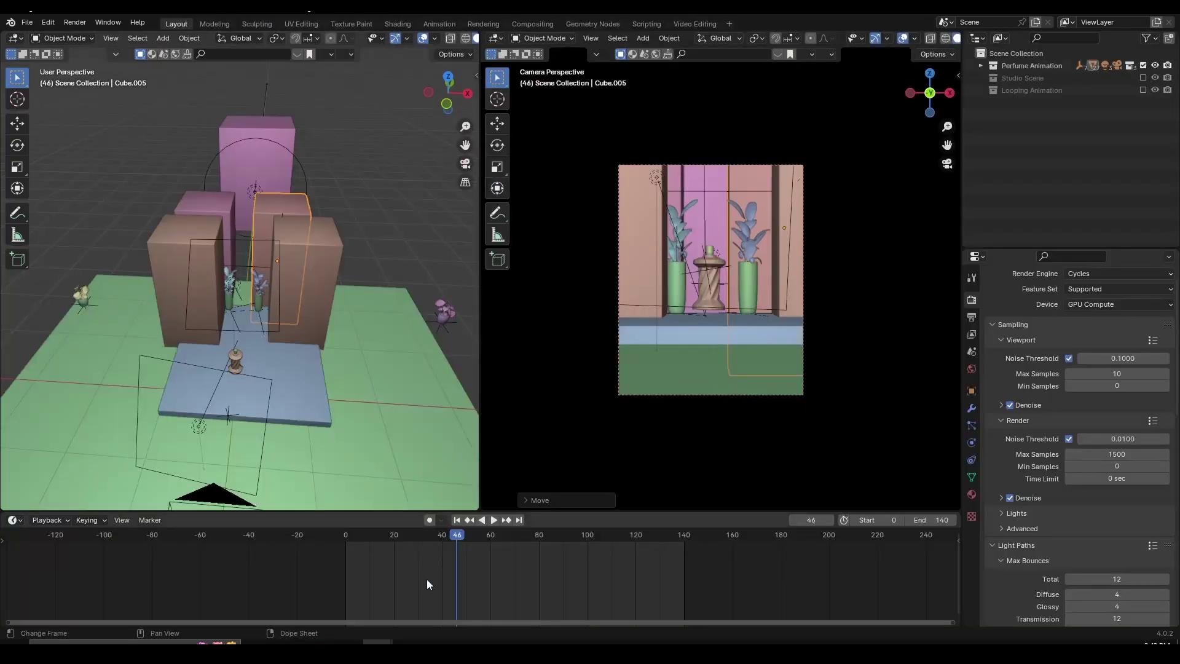
{"action": "key", "text": "ctrl+space"}
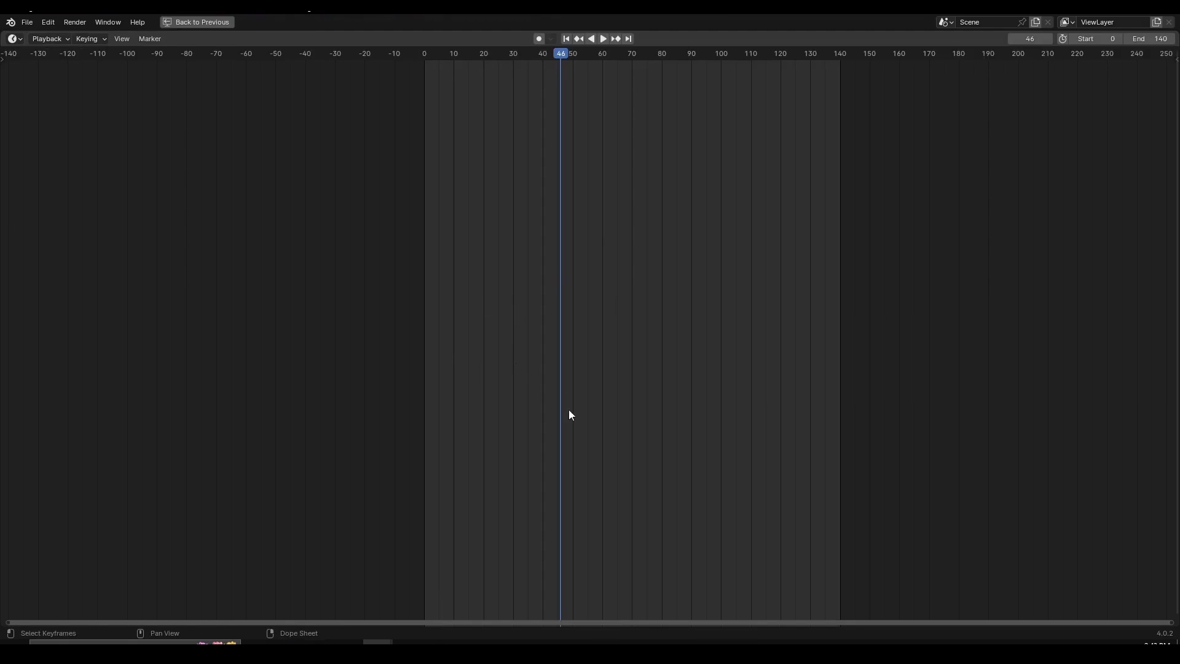
{"action": "key", "text": "ctrl+space"}
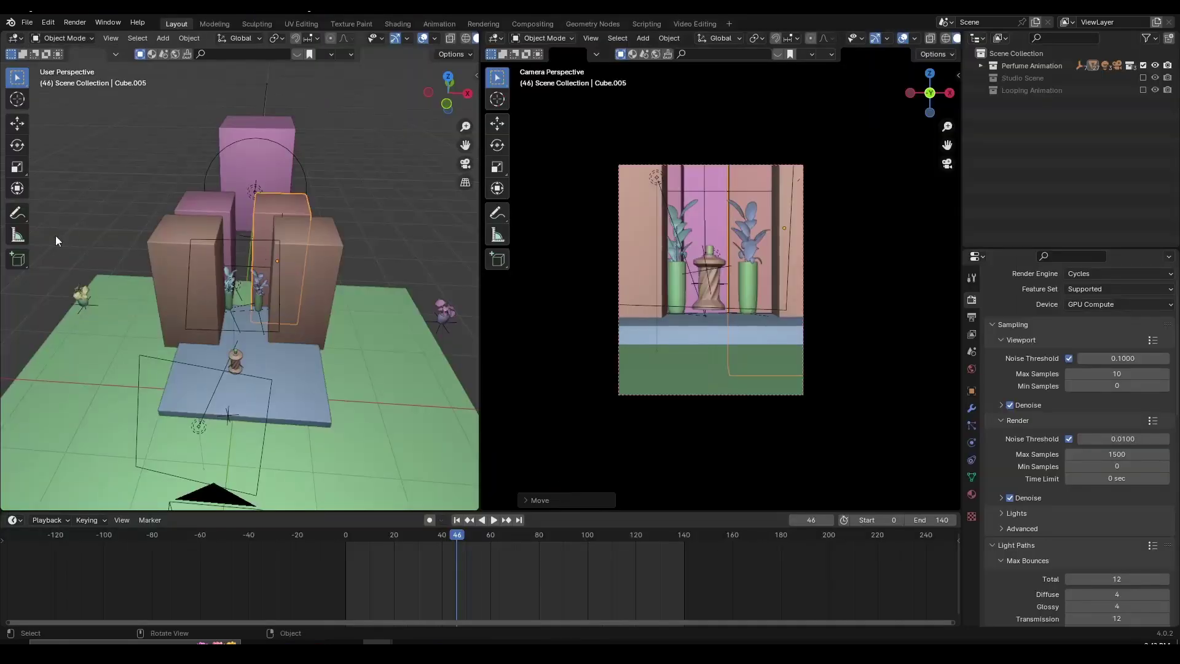
{"action": "key", "text": "ctrl+space"}
{"action": "key", "text": "ctrl+space"}
{"action": "key", "text": "ctrl+space"}
{"action": "key", "text": "ctrl+space"}
{"action": "key", "text": "ctrl+space"}
{"action": "key", "text": "ctrl+space"}
Step: Orbit the left viewport between the wall boxes and switch it to the scene camera view
{"action": "scroll", "coordinate": [548, 293], "scroll_direction": "up", "scroll_amount": 2}
{"action": "mouse_move", "coordinate": [275, 337]}
{"action": "middle_mouse_down"}
{"action": "mouse_move", "coordinate": [320, 341]}
{"action": "mouse_move", "coordinate": [160, 353]}
{"action": "mouse_move", "coordinate": [290, 341]}
{"action": "mouse_move", "coordinate": [254, 333]}
{"action": "mouse_move", "coordinate": [257, 355]}
{"action": "mouse_move", "coordinate": [208, 373]}
{"action": "mouse_move", "coordinate": [278, 344]}
{"action": "middle_mouse_up"}
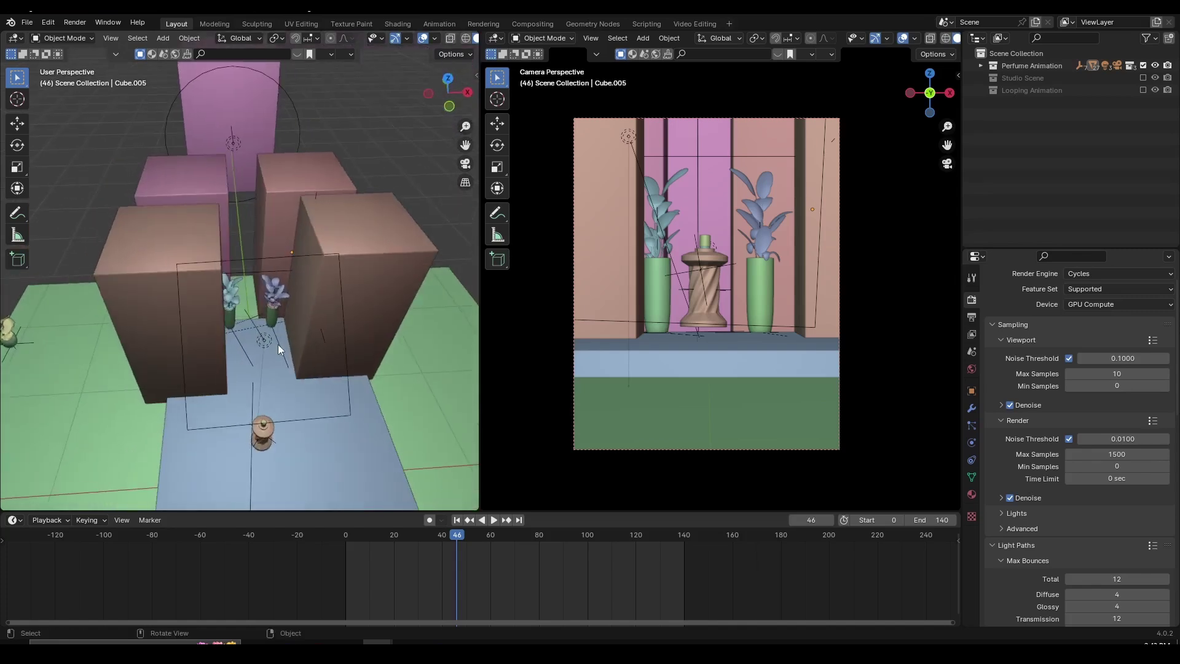
{"action": "middle_click_drag", "start_coordinate": [272, 347], "coordinate": [311, 311]}
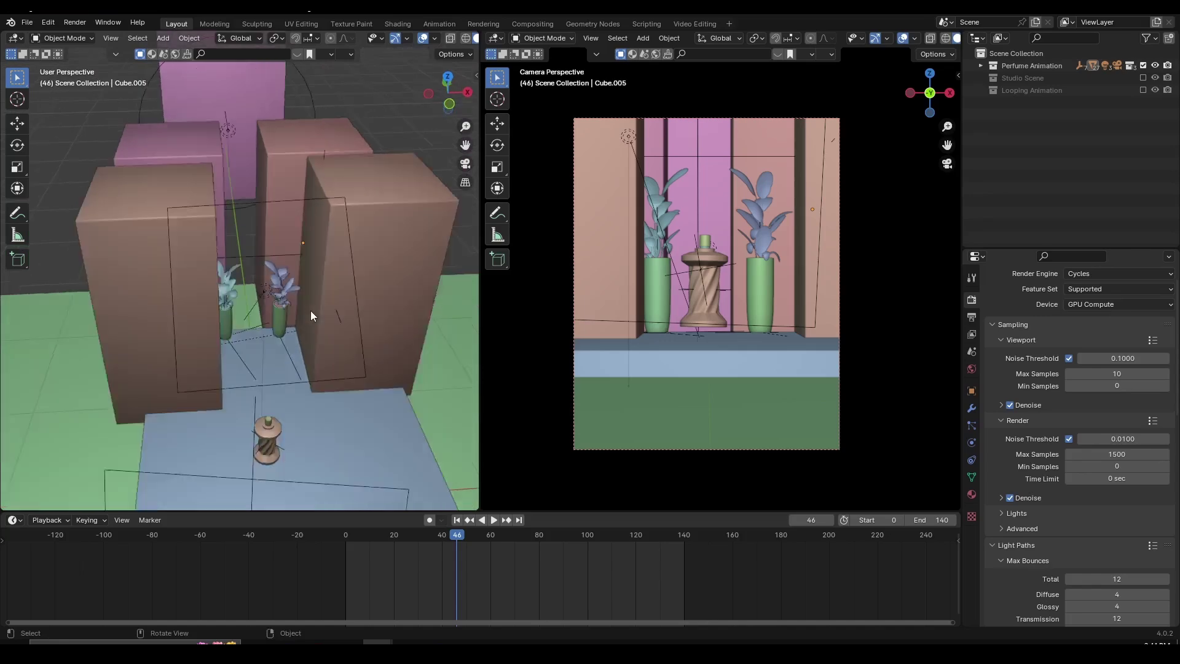
{"action": "key", "text": "KP_0"}
{"action": "scroll", "coordinate": [311, 311], "scroll_direction": "up", "scroll_amount": 3}
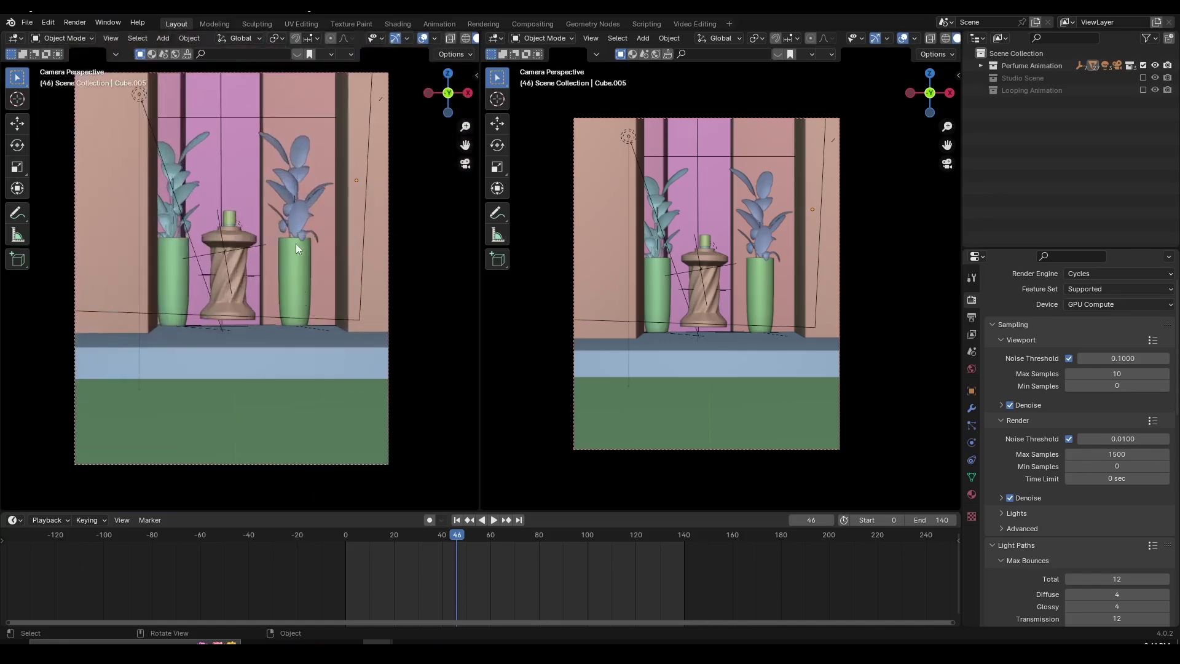
{"action": "middle_click_drag", "start_coordinate": [296, 243], "coordinate": [285, 315]}
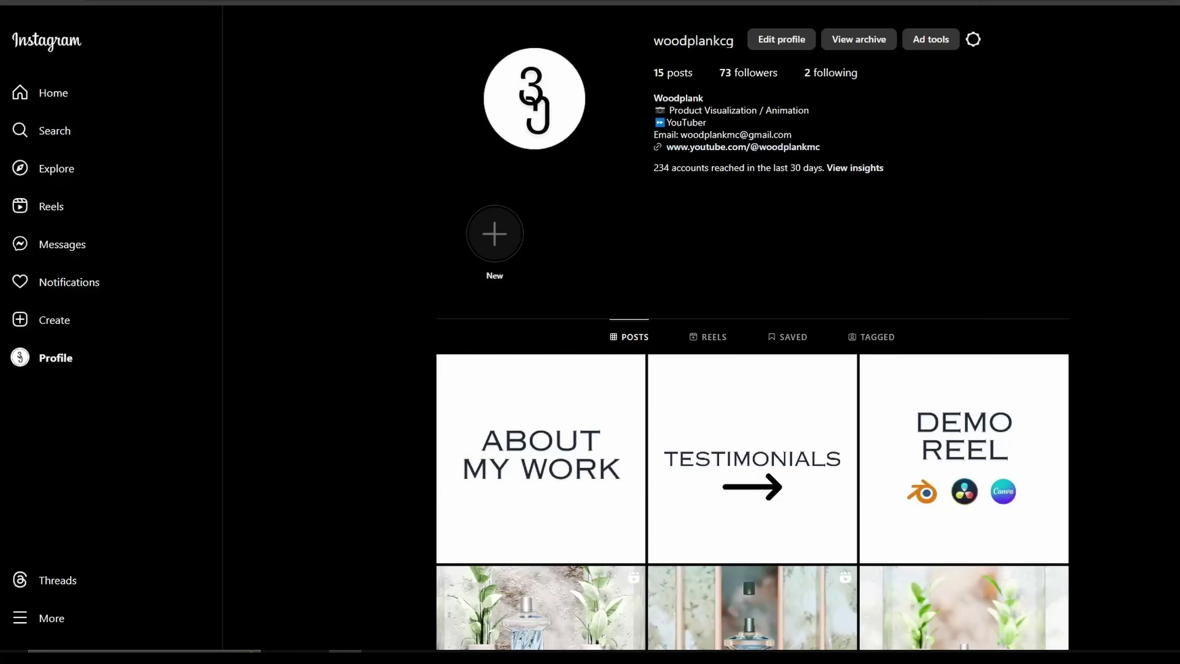
Step: Scroll the Instagram post grid past the perfume renders to the last row of product images
{"action": "scroll", "coordinate": [752, 393], "scroll_direction": "down", "scroll_amount": 7}
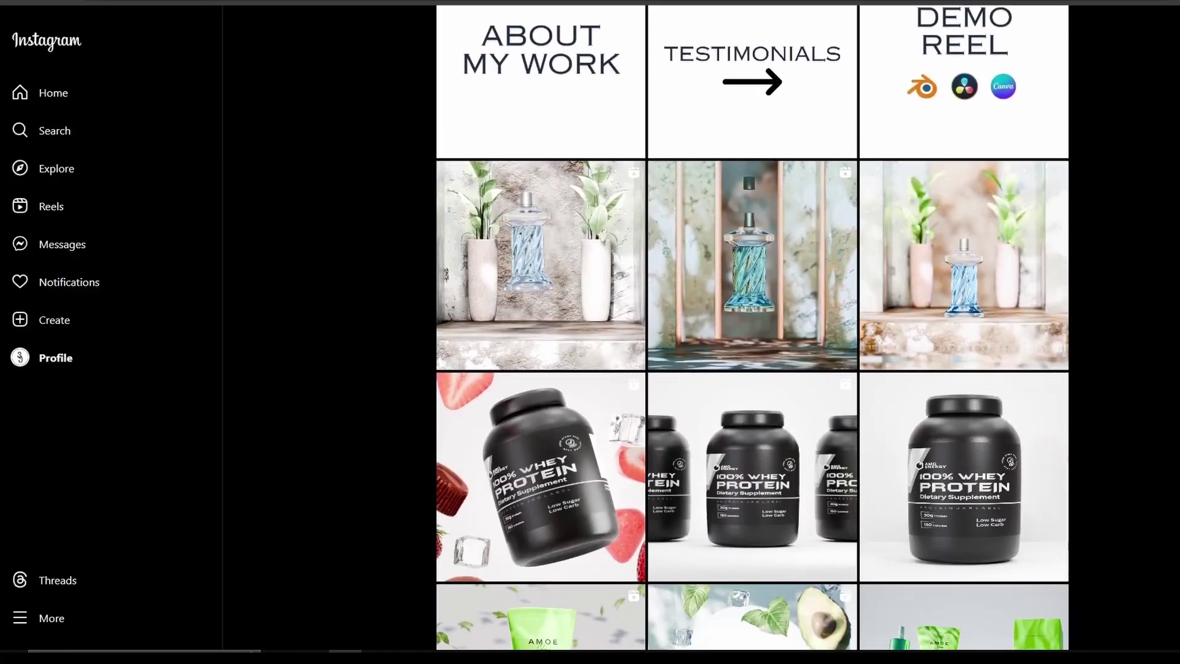
{"action": "scroll", "coordinate": [753, 332], "scroll_direction": "down", "scroll_amount": 7}
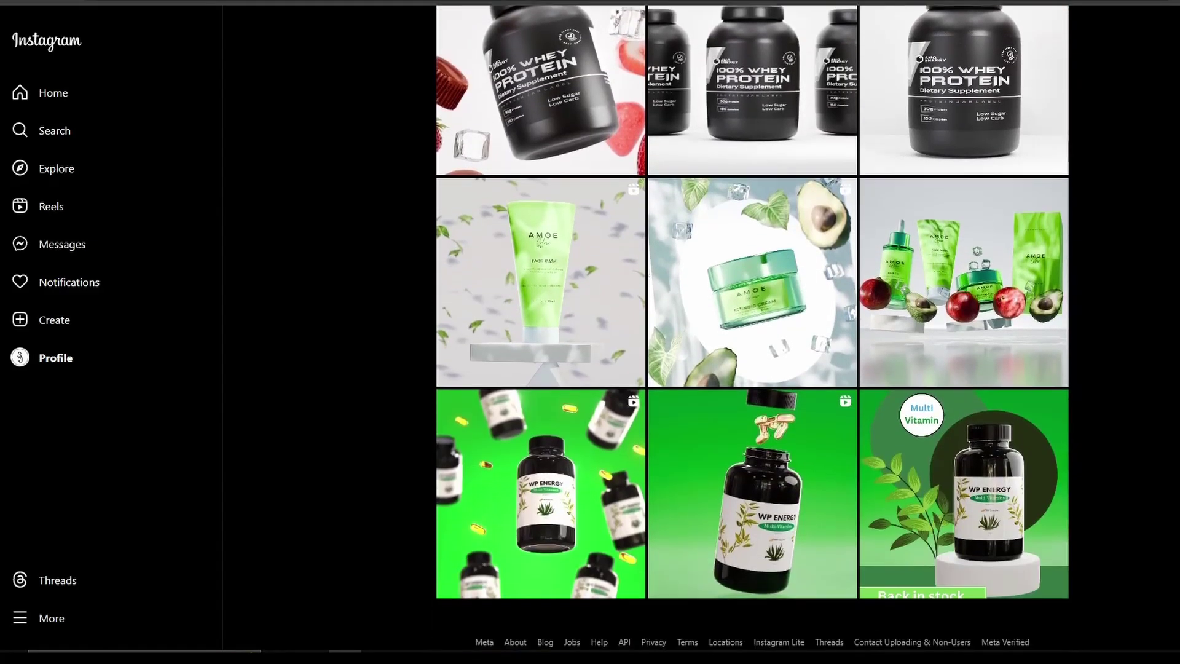
{"action": "scroll", "coordinate": [752, 332], "scroll_direction": "down", "scroll_amount": 1}
{"action": "scroll", "coordinate": [752, 332], "scroll_direction": "up", "scroll_amount": 1}
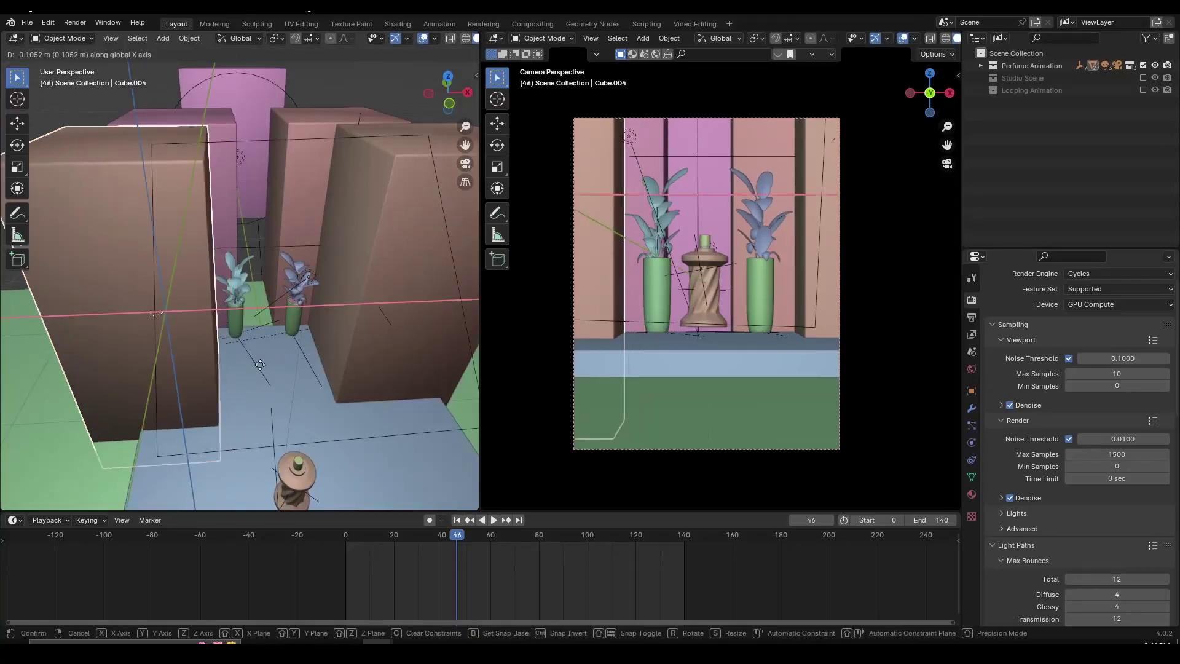
Step: Slide wall box Cube.004 to about -0.23 m on X, then download the Blender 4.0.1 Windows installer
{"action": "left_click_drag", "start_coordinate": [260, 364], "coordinate": [247, 364]}
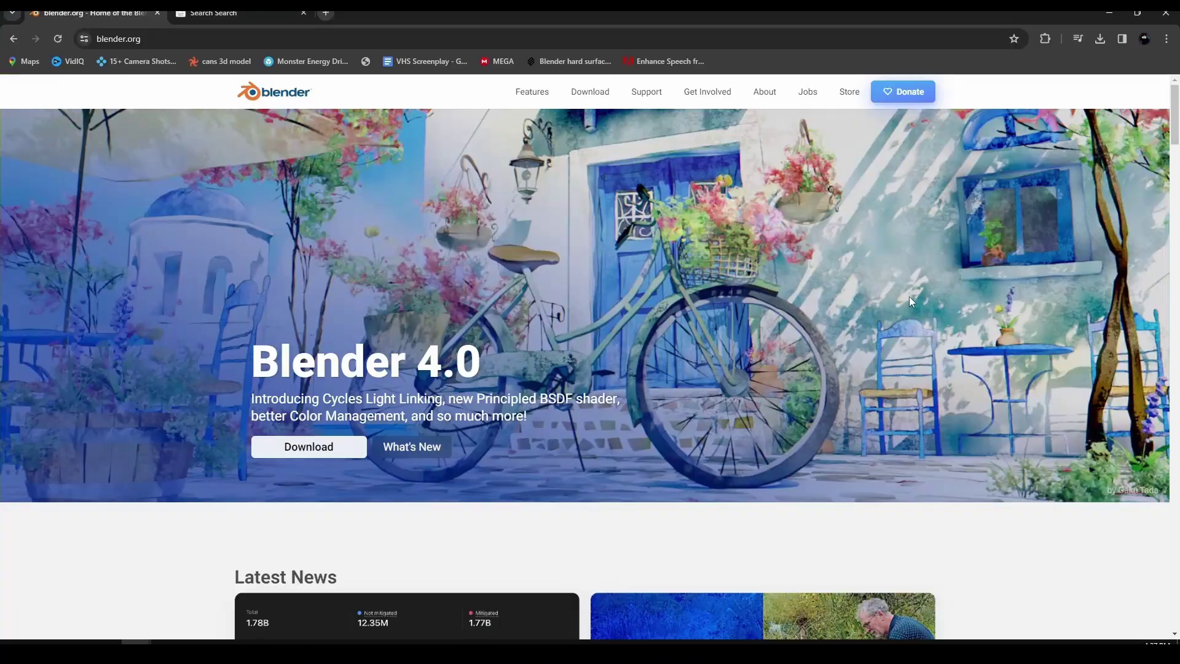
{"action": "left_click", "coordinate": [342, 446]}
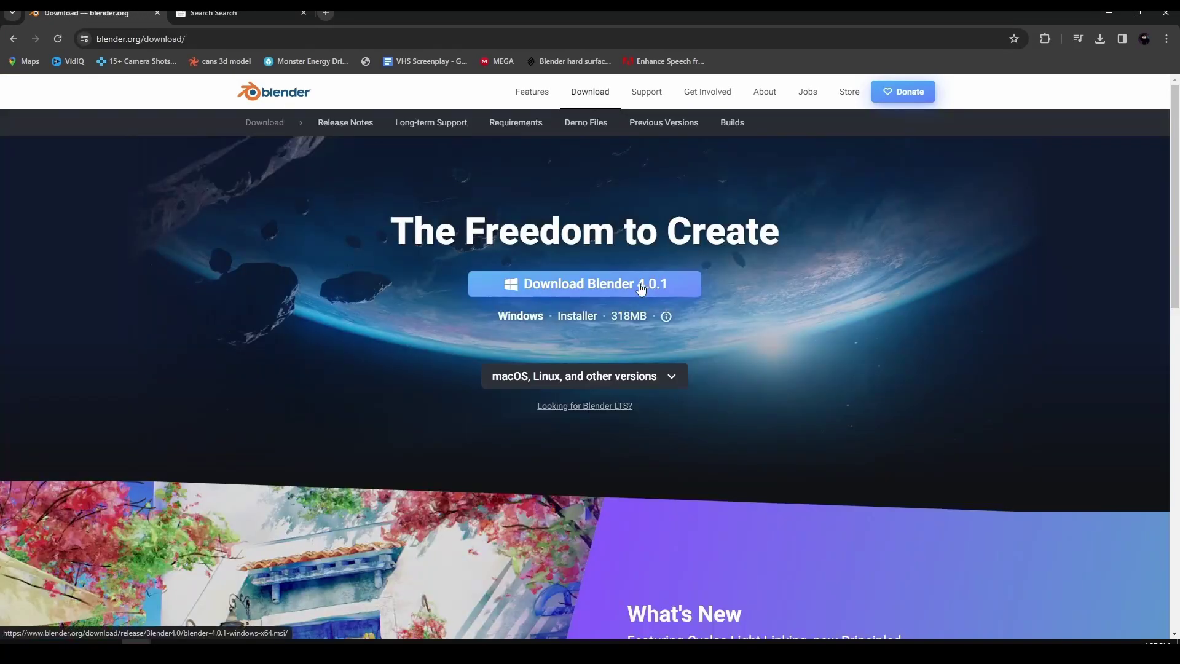
{"action": "left_click", "coordinate": [585, 375]}
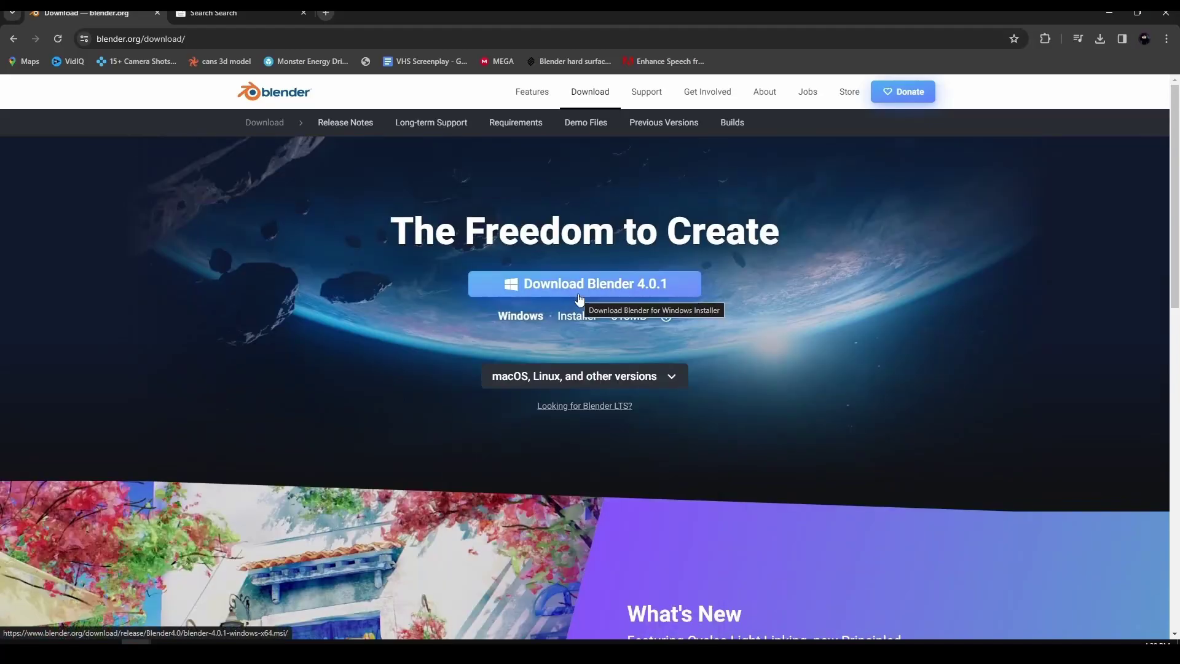
{"action": "left_click", "coordinate": [577, 284]}
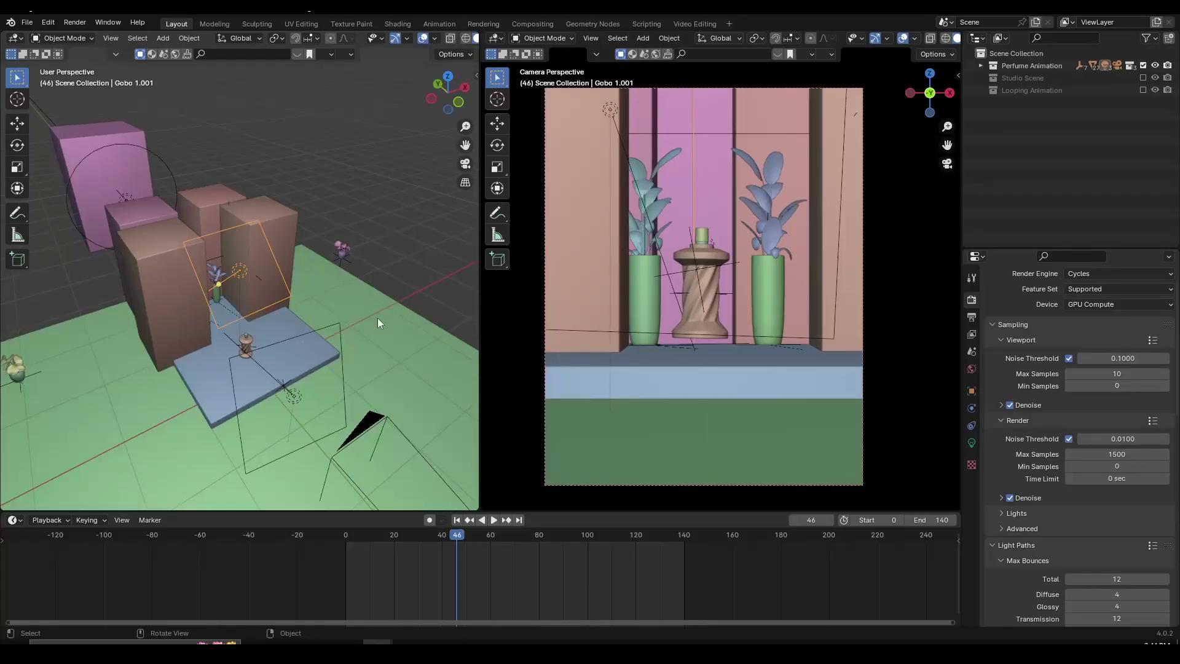
{"action": "scroll", "coordinate": [371, 306], "scroll_direction": "down", "scroll_amount": 1}
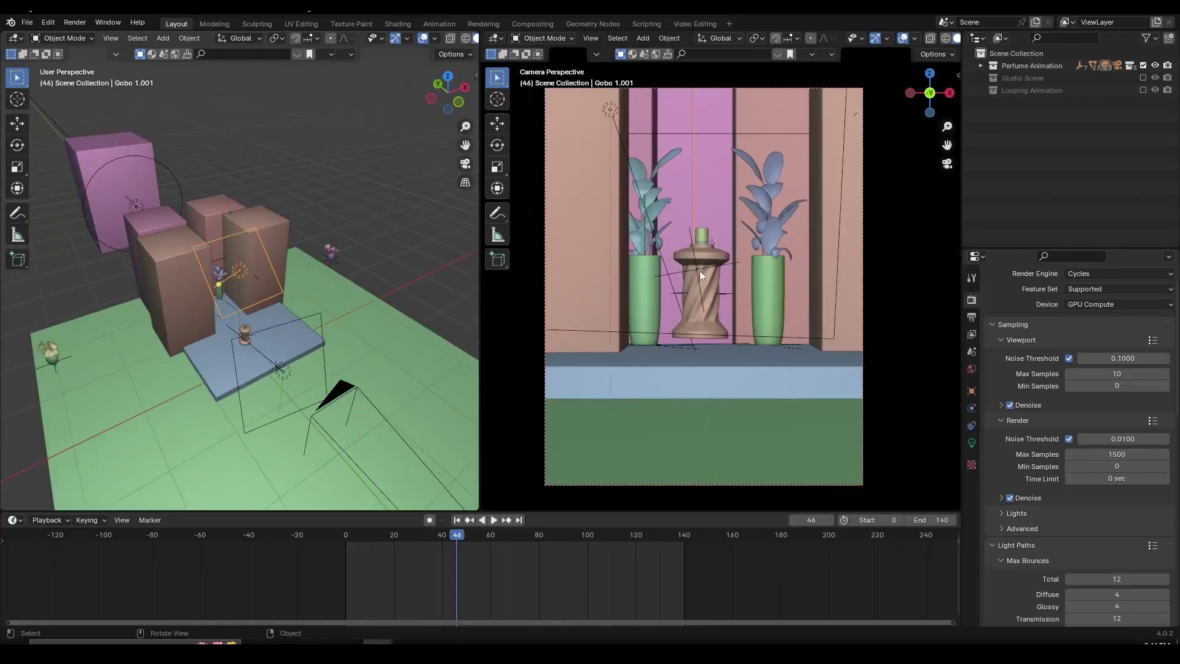